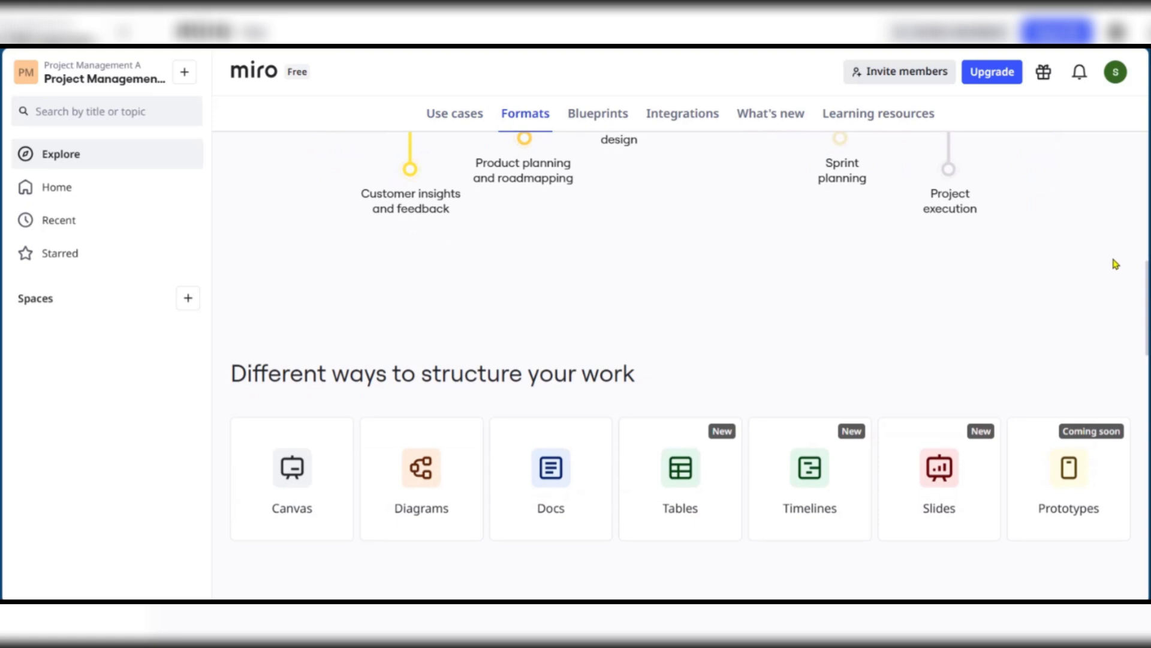
# Go to the Home page showing the Untitled board under the row of board templates
pyautogui.scroll(-3, 1115, 264)
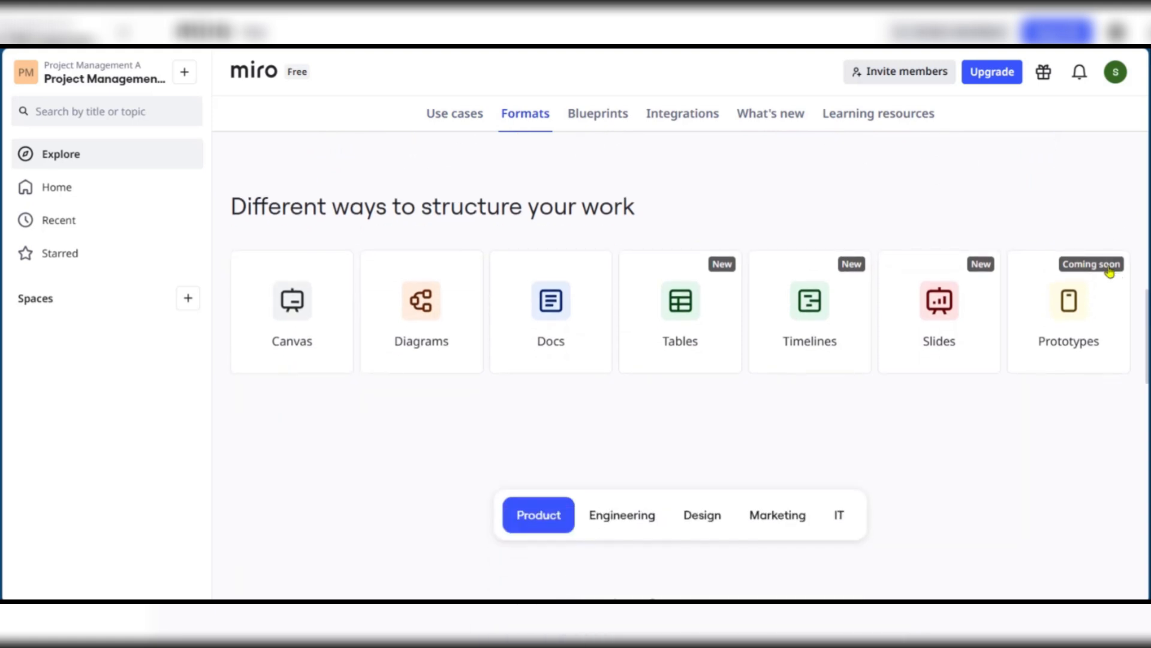
pyautogui.scroll(-3, 1106, 281)
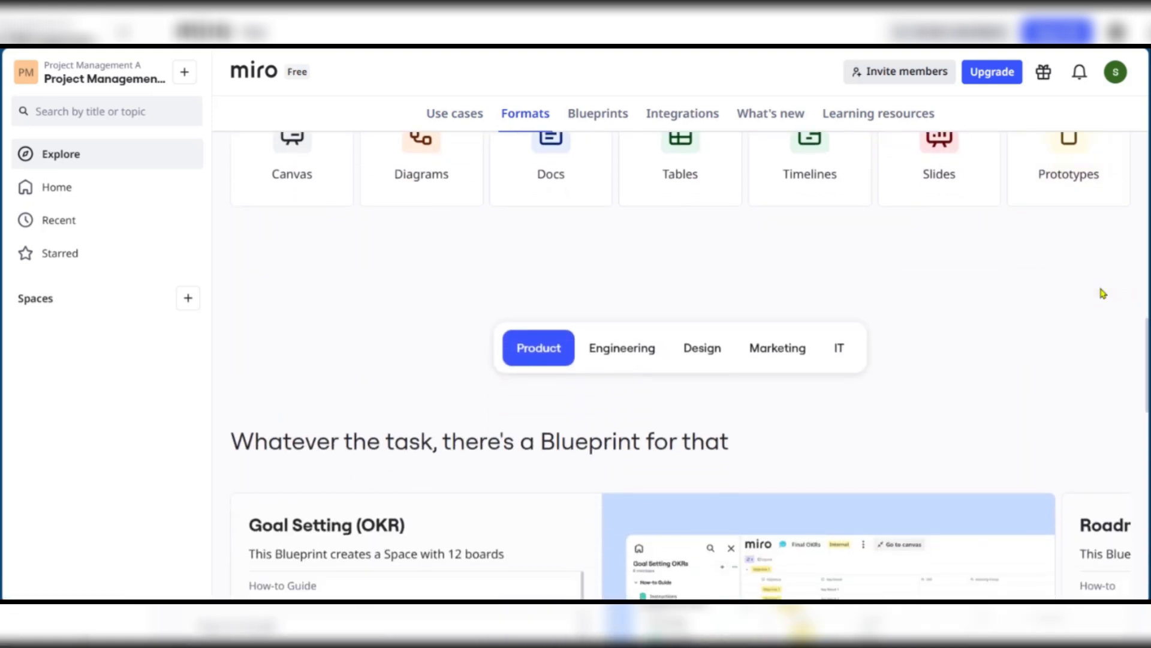
pyautogui.scroll(-2, 1103, 294)
pyautogui.scroll(-3, 1101, 298)
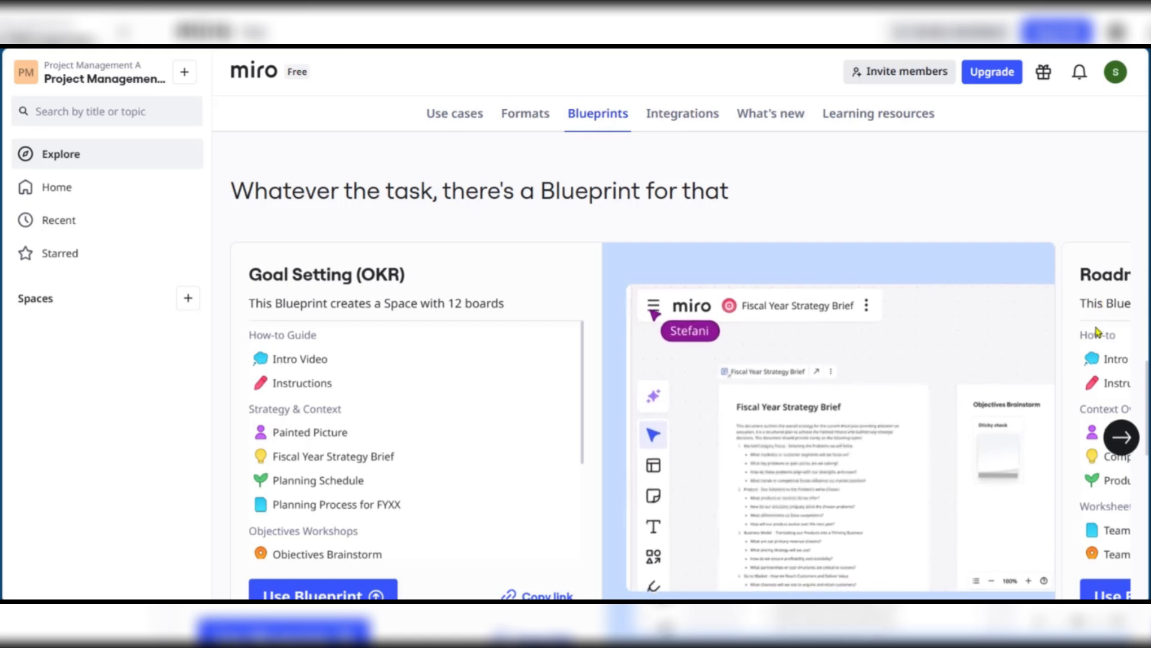
pyautogui.scroll(-2, 1106, 354)
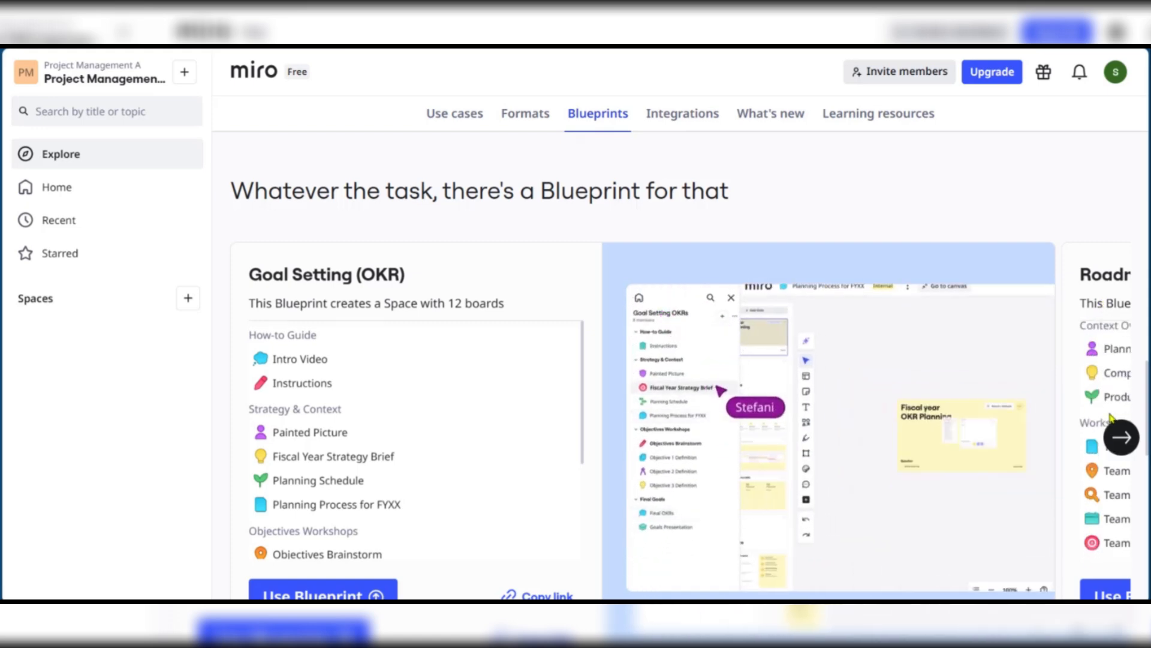
pyautogui.scroll(-5, 1108, 372)
pyautogui.scroll(-15, 1097, 418)
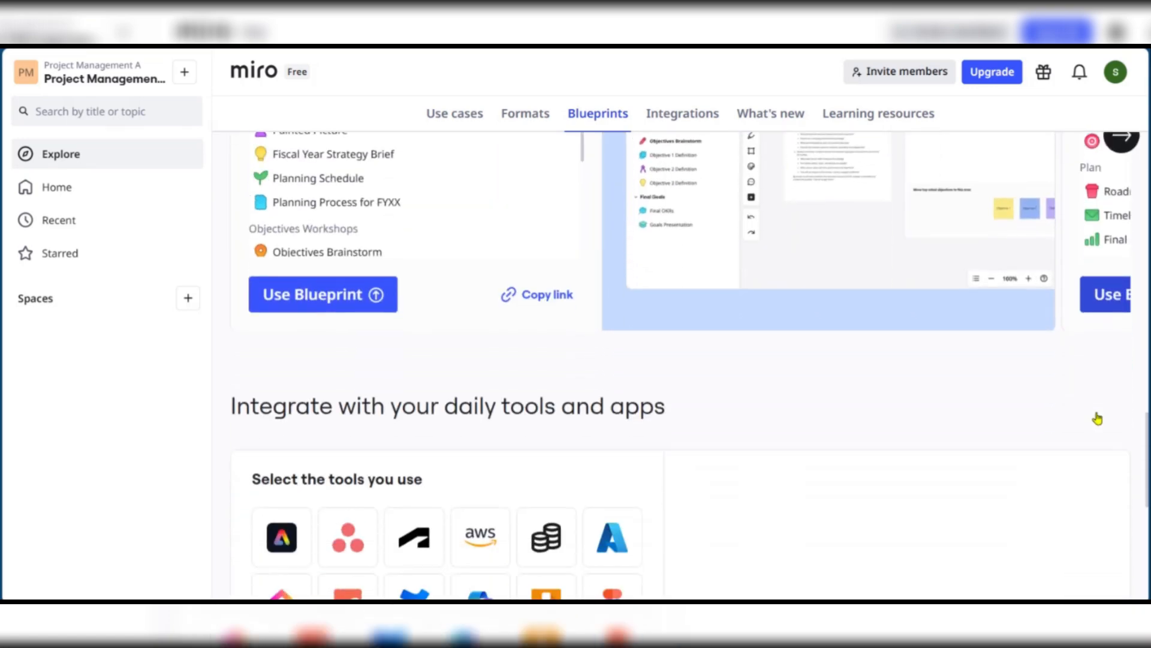
pyautogui.scroll(-5, 1024, 281)
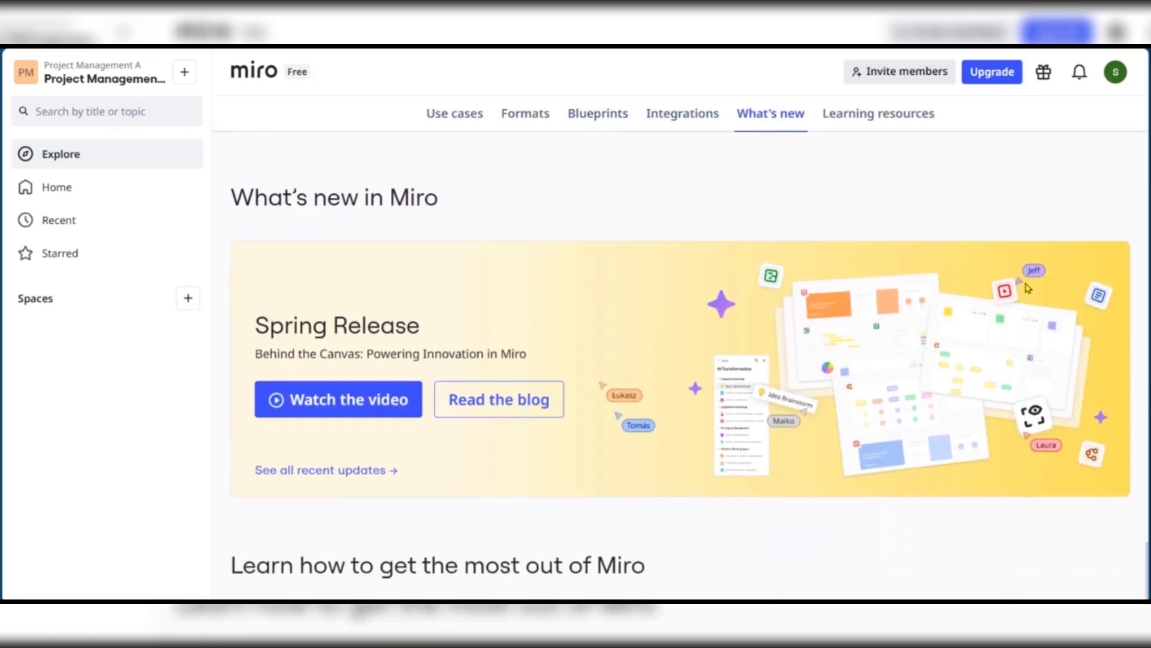
pyautogui.scroll(8, 1025, 286)
pyautogui.scroll(10, 1027, 287)
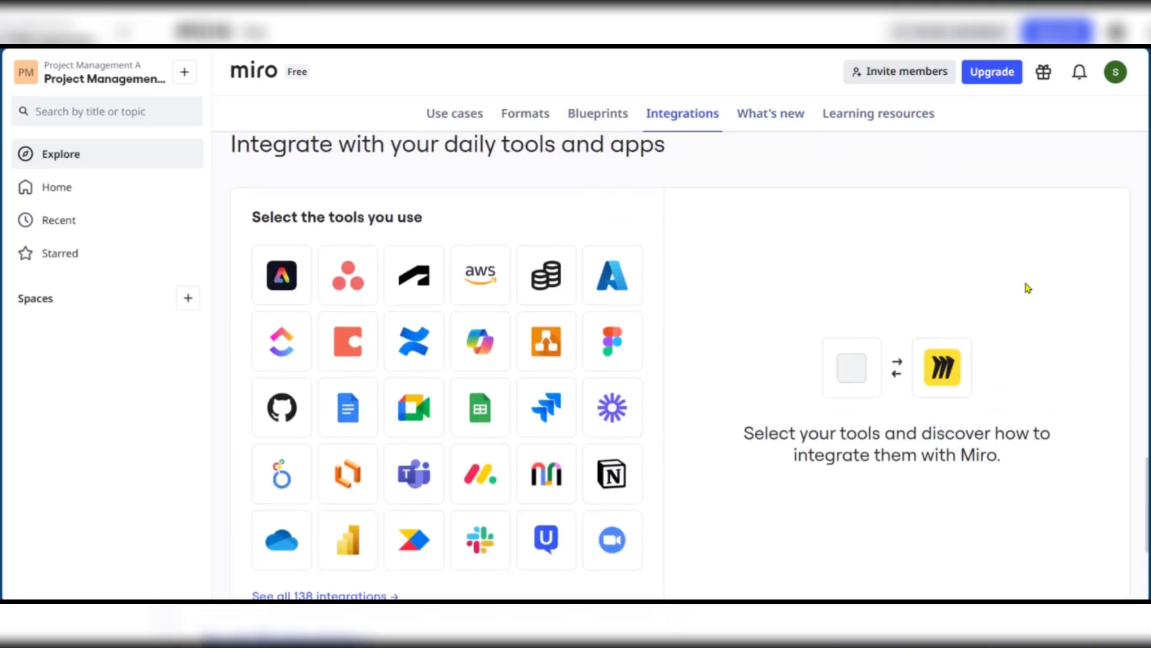
pyautogui.scroll(3, 1028, 285)
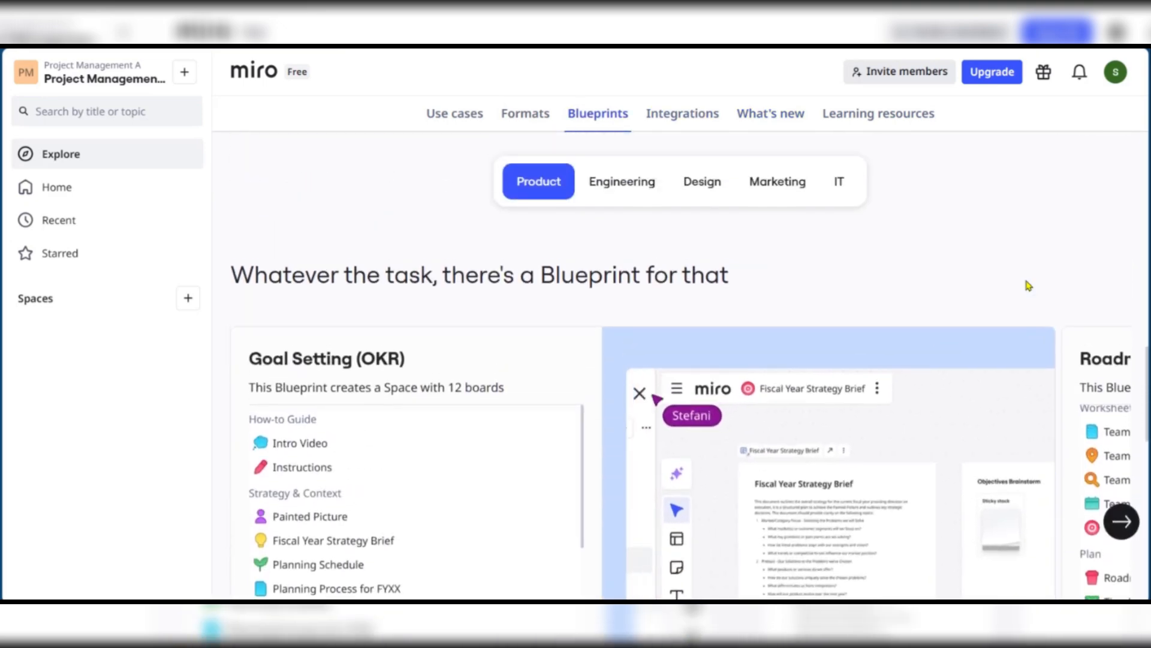
pyautogui.scroll(-7, 1029, 271)
pyautogui.scroll(-5, 1030, 272)
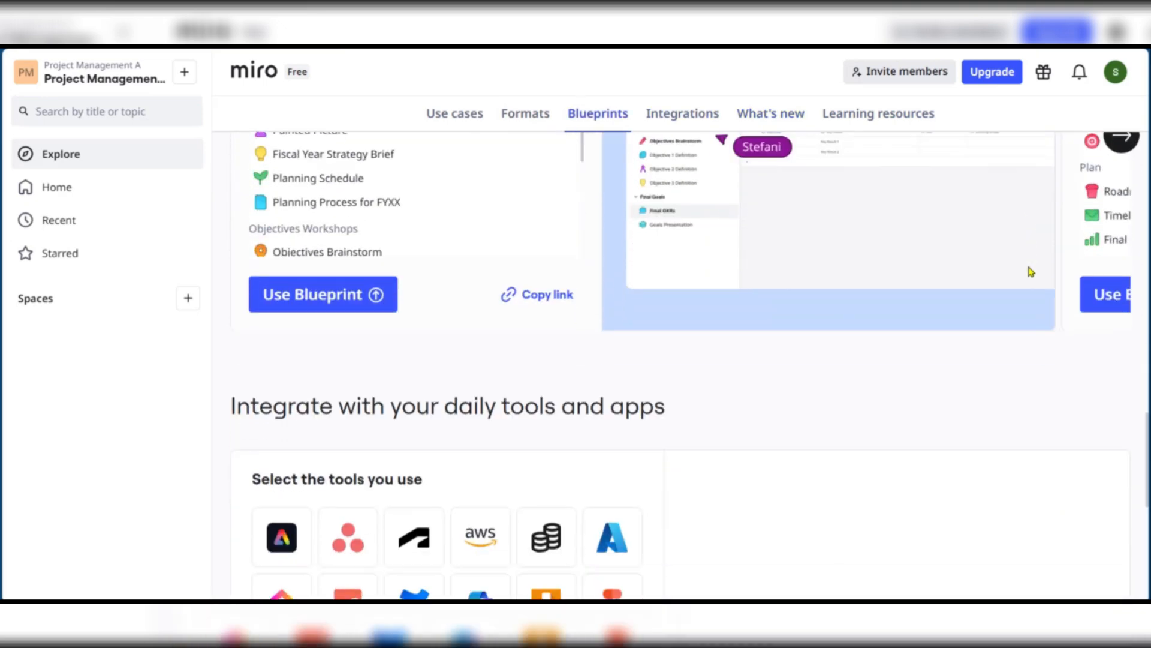
pyautogui.scroll(-7, 1029, 273)
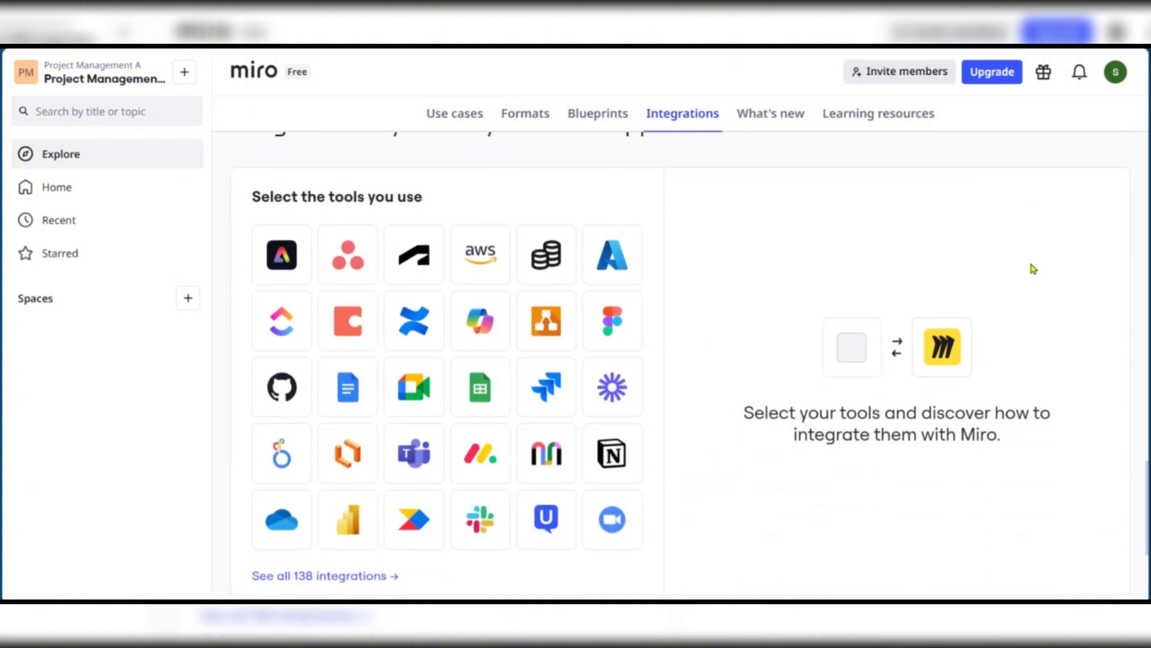
pyautogui.scroll(-7, 1033, 288)
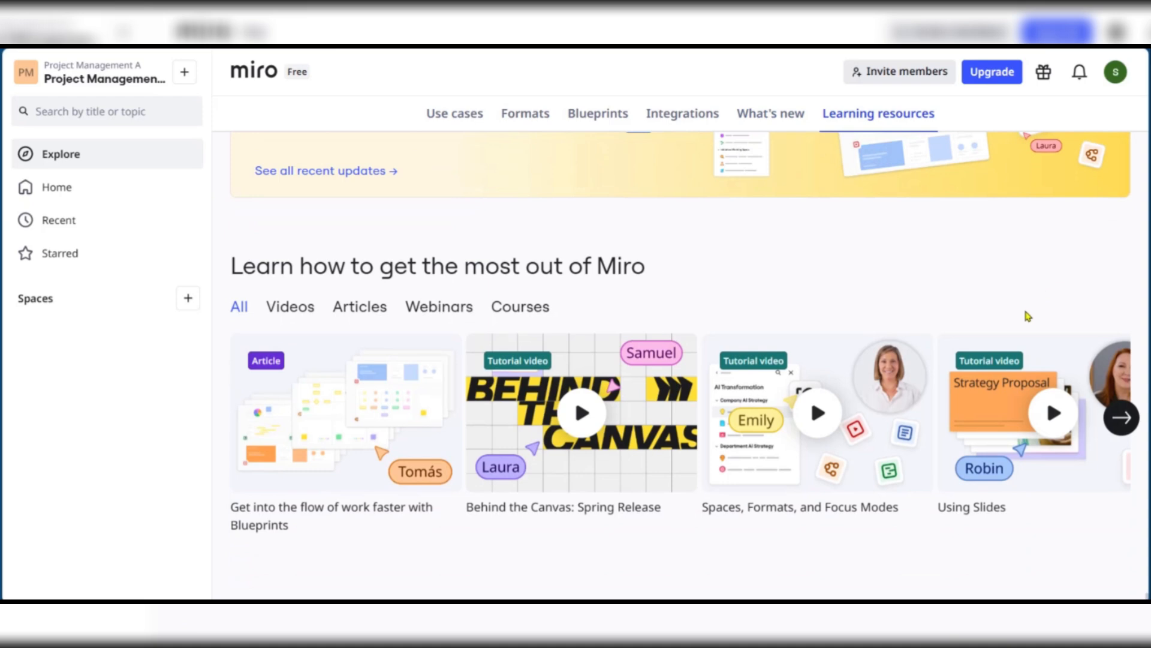
pyautogui.scroll(10, 1026, 320)
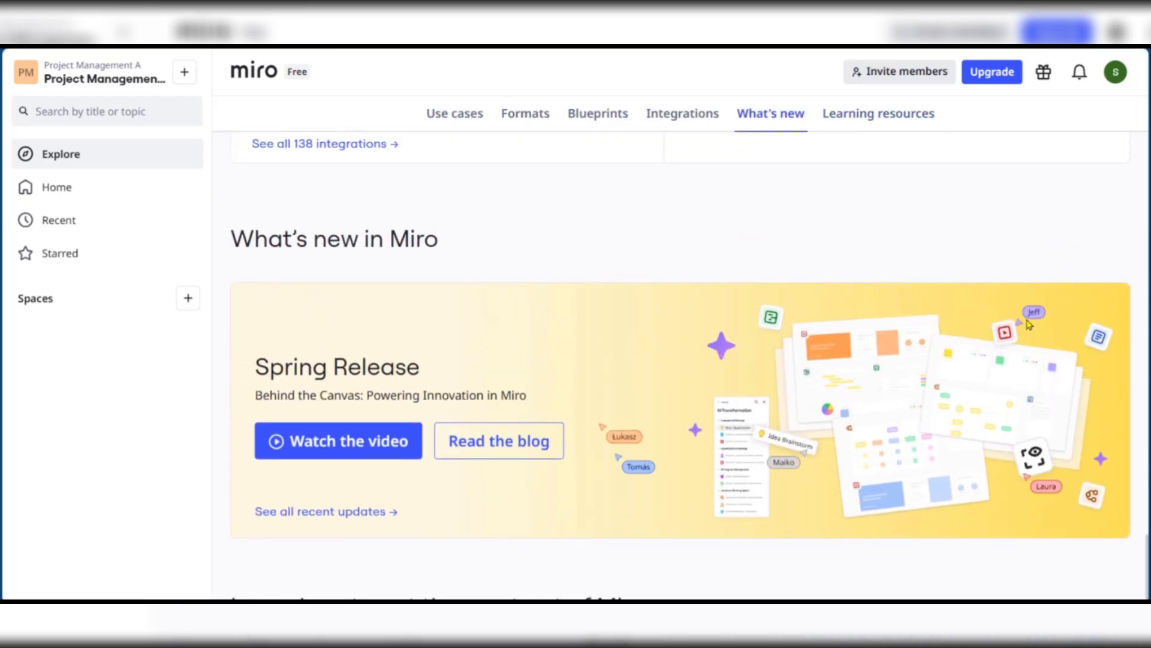
pyautogui.scroll(5, 1024, 320)
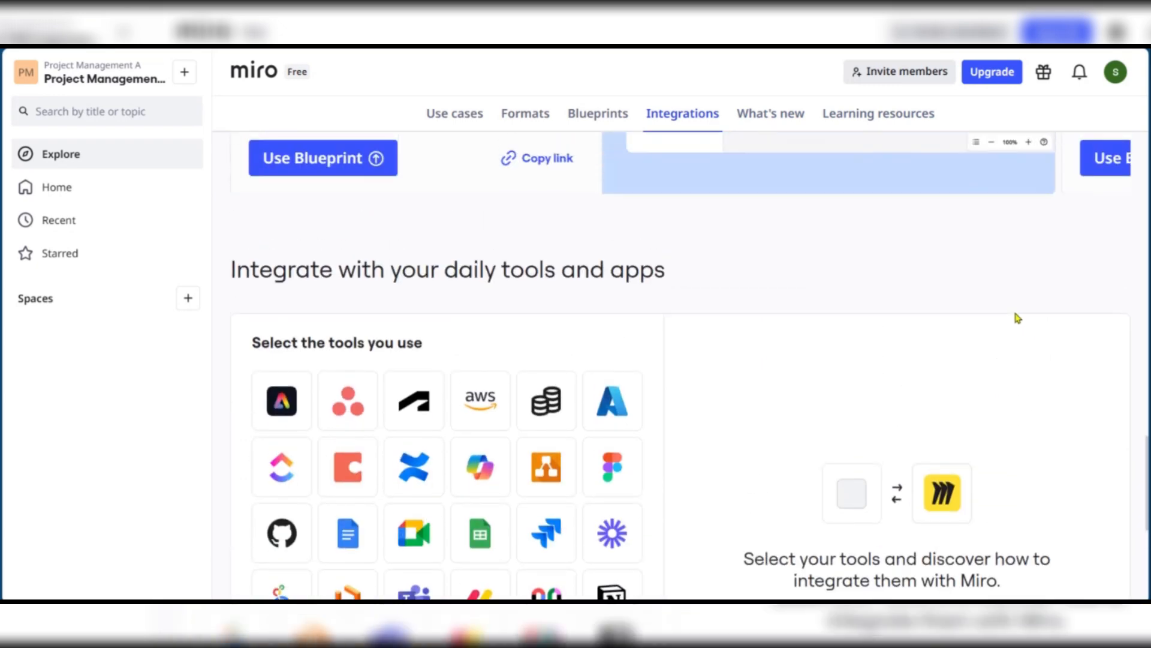
pyautogui.scroll(10, 1018, 317)
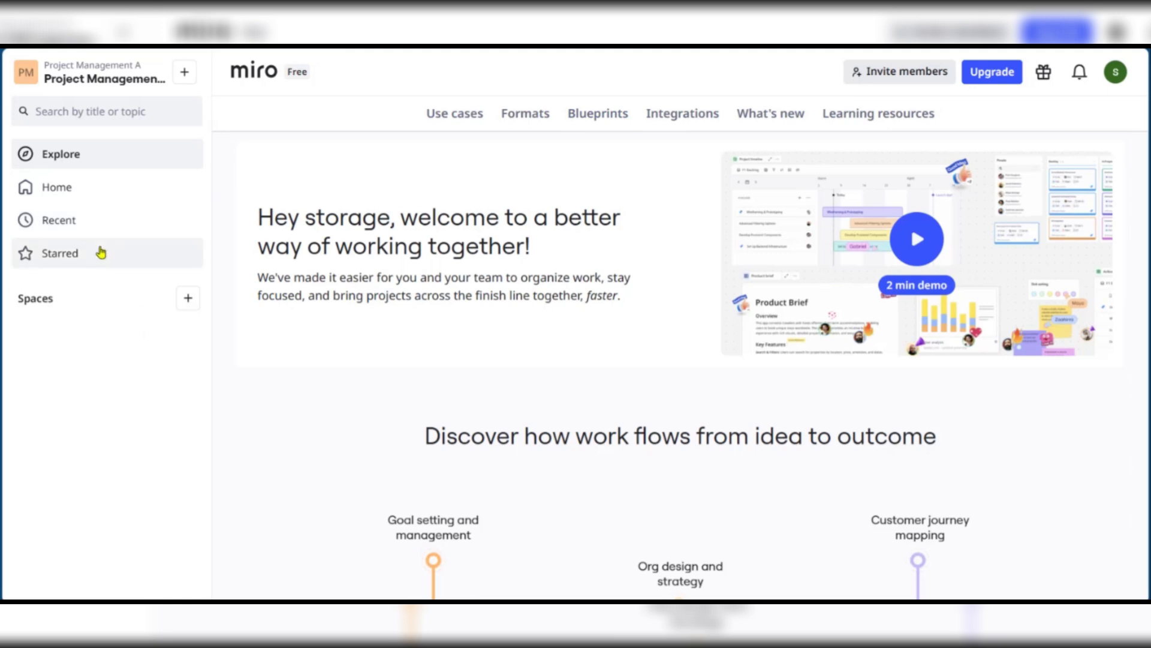
pyautogui.click(62, 191)
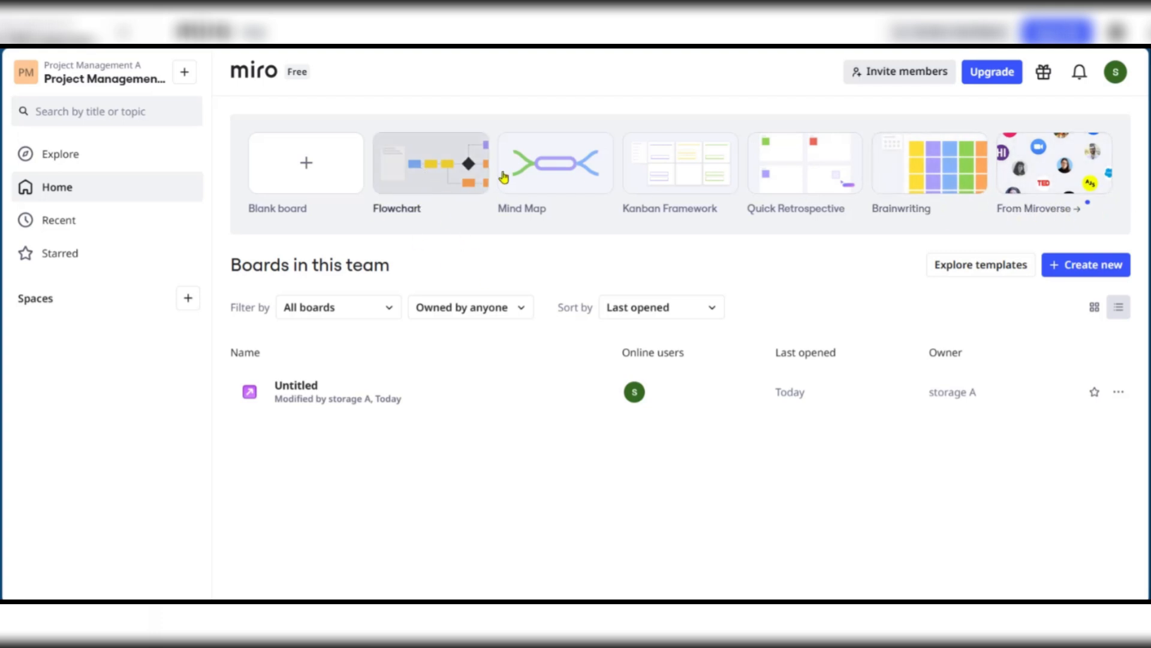
# Create a board from the Mind Map template and drag its corner to enlarge the mind map
pyautogui.click(547, 166)
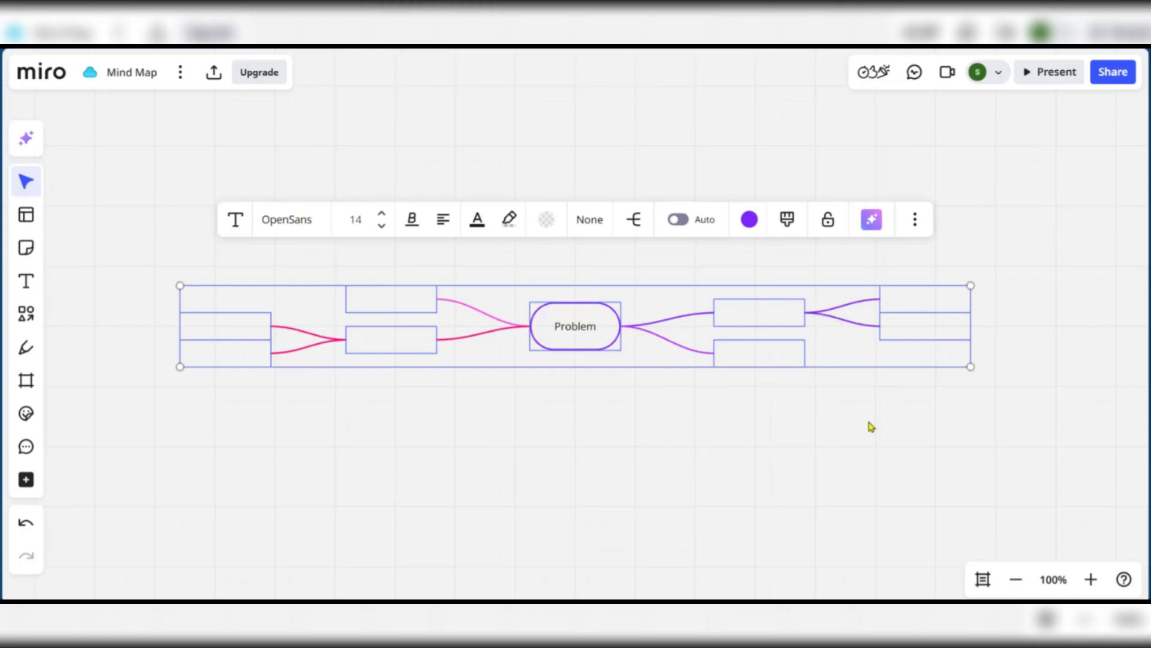
pyautogui.moveTo(971, 367); pyautogui.dragTo(1097, 525)
pyautogui.scroll(-2, 575, 403)
pyautogui.scroll(2, 532, 330)
pyautogui.scroll(-1, 607, 388)
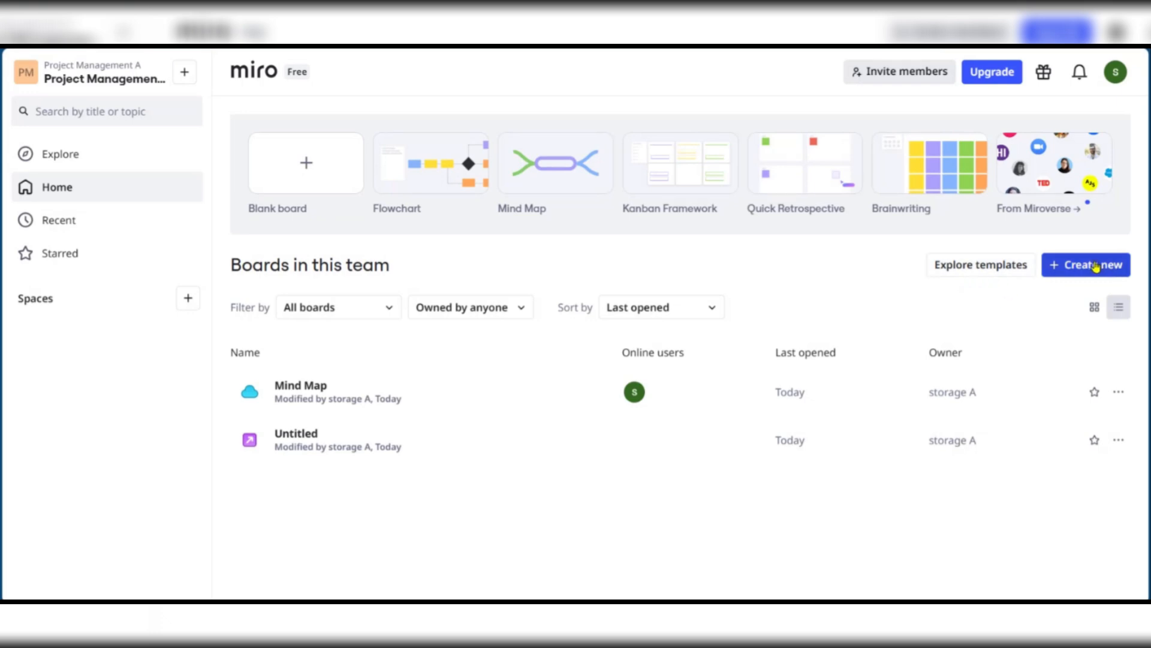
# Open the Explore templates gallery
pyautogui.click(1000, 264)
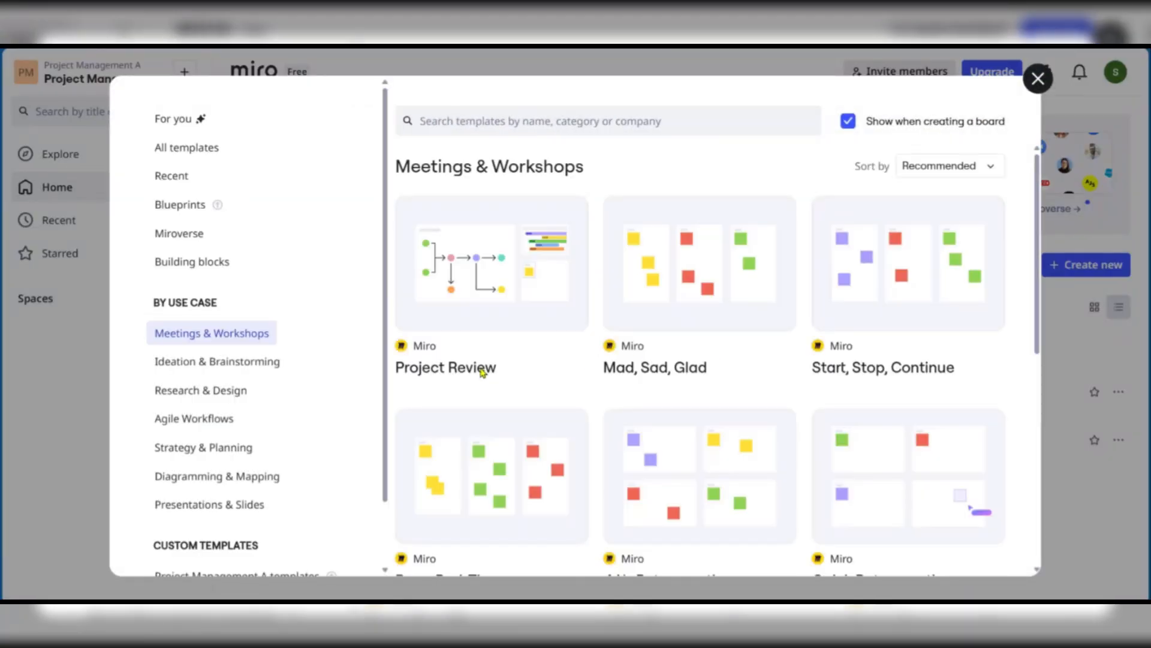
pyautogui.scroll(-1, 203, 293)
pyautogui.scroll(1, 203, 293)
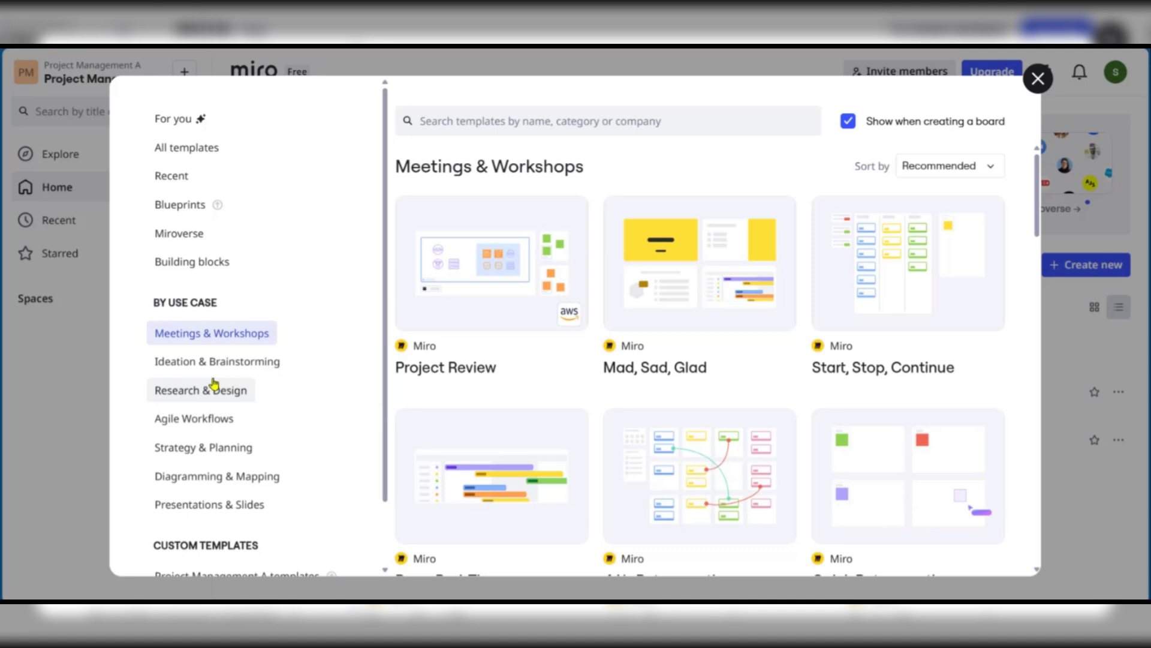
pyautogui.scroll(-1, 214, 386)
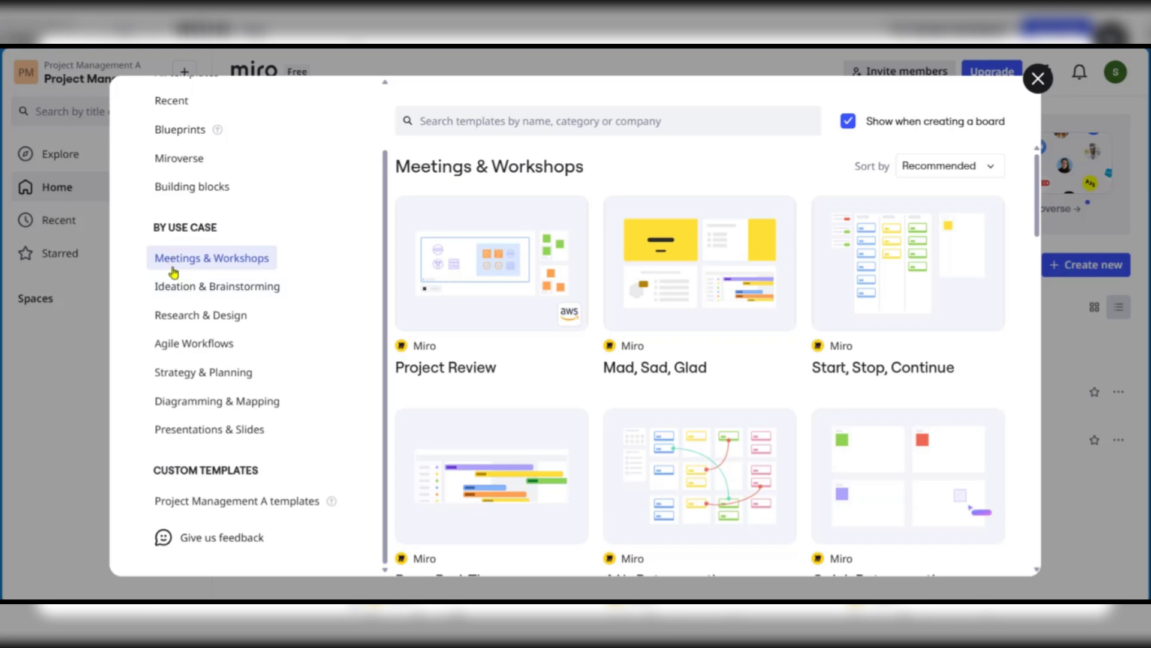
# Browse the use-case categories, settling on the Diagramming & Mapping templates
pyautogui.click(195, 286)
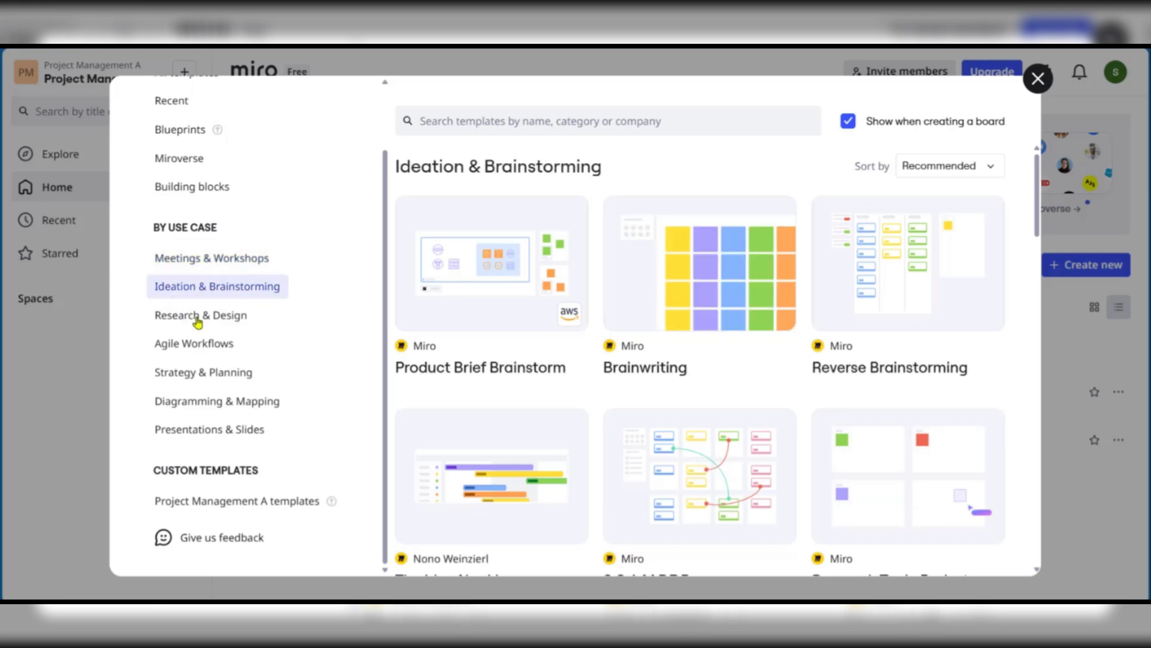
pyautogui.click(178, 316)
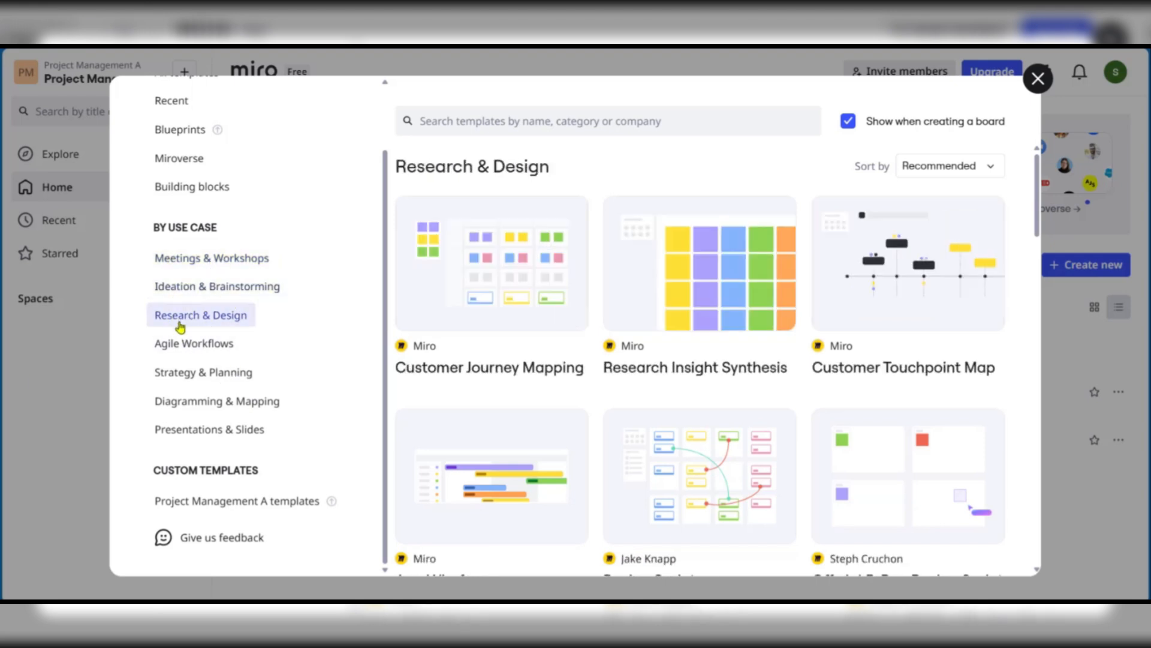
pyautogui.click(201, 344)
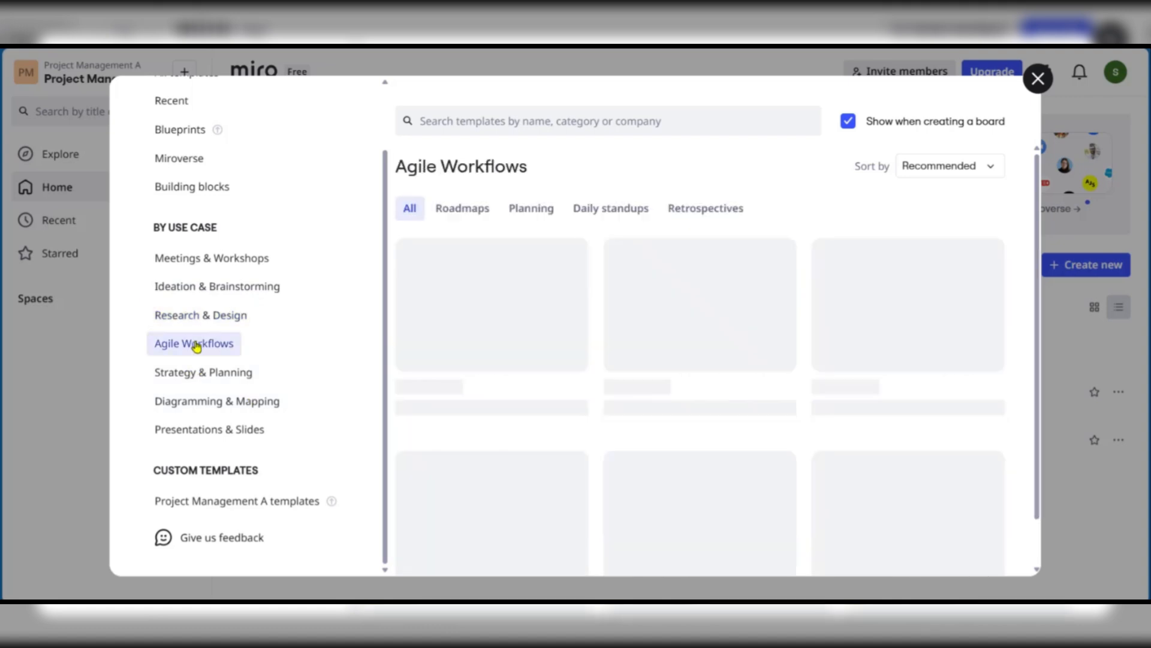
pyautogui.click(205, 376)
pyautogui.click(225, 402)
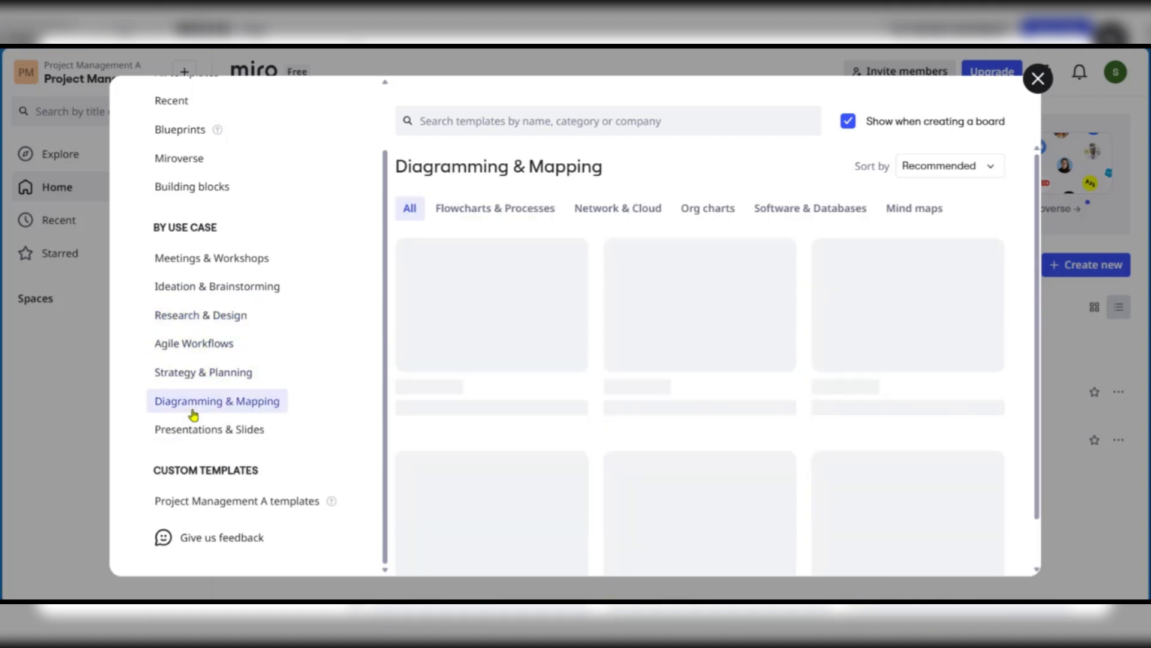
pyautogui.click(232, 430)
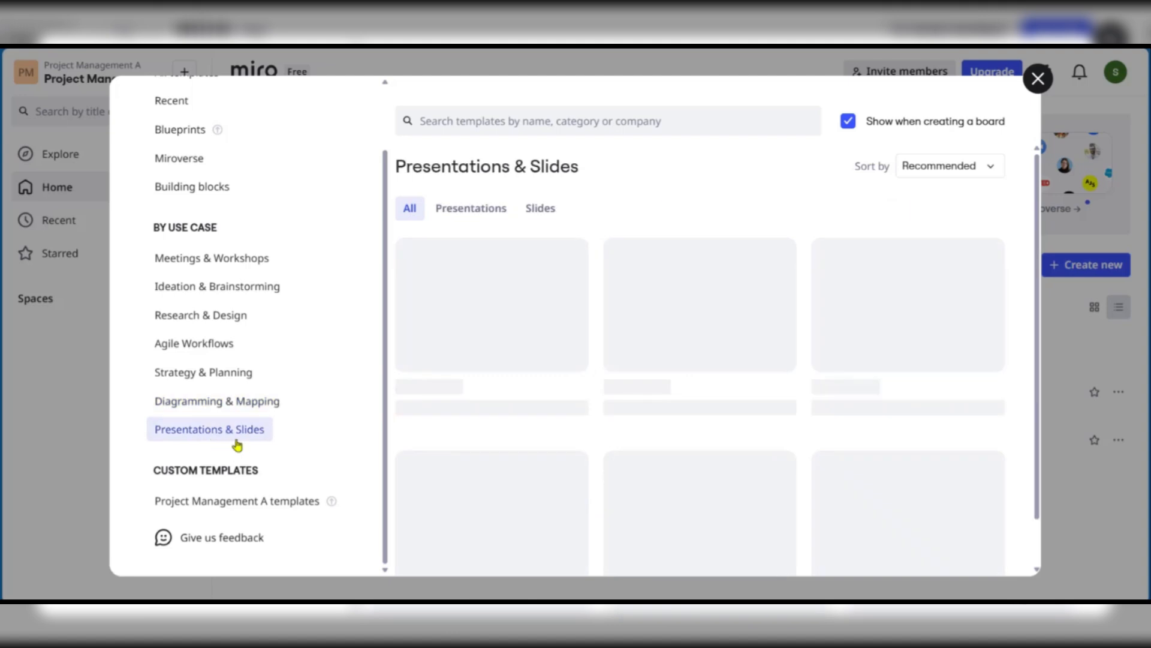
pyautogui.click(184, 413)
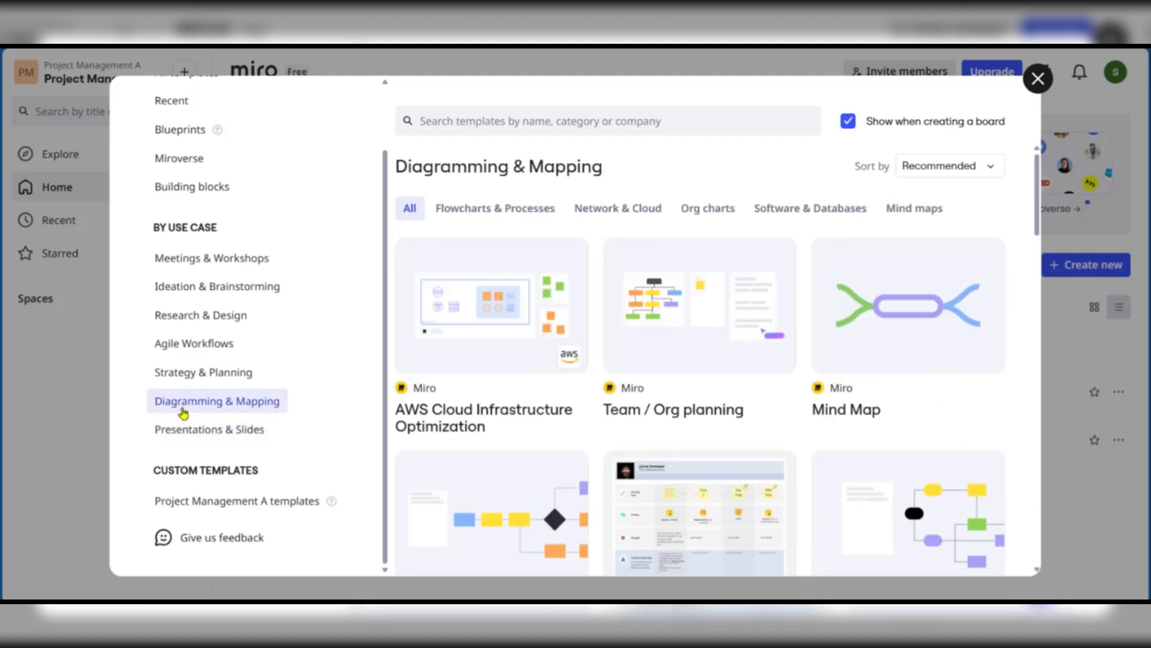
pyautogui.moveTo(908, 347)
pyautogui.scroll(-4, 609, 434)
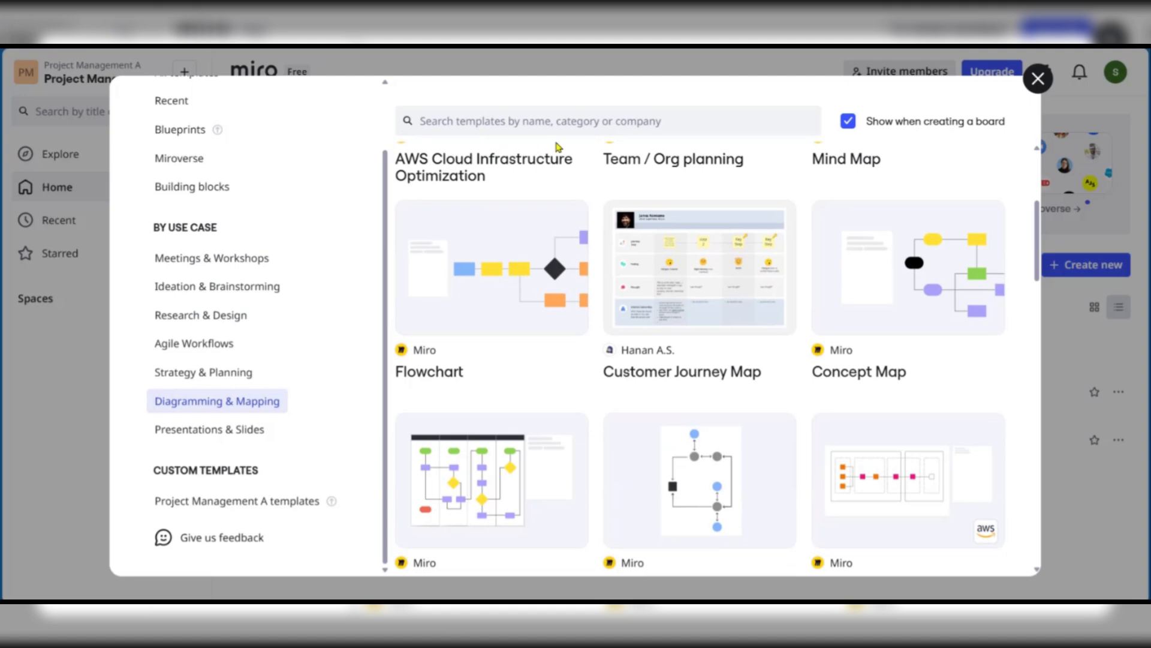
pyautogui.moveTo(504, 250)
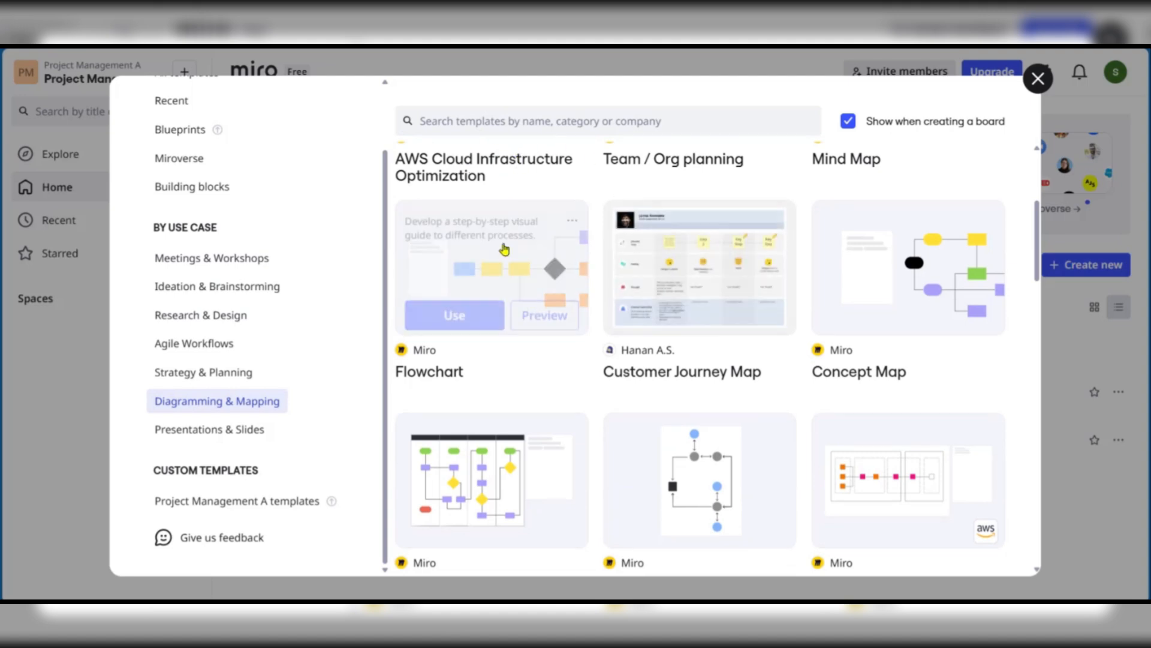
pyautogui.scroll(5, 504, 249)
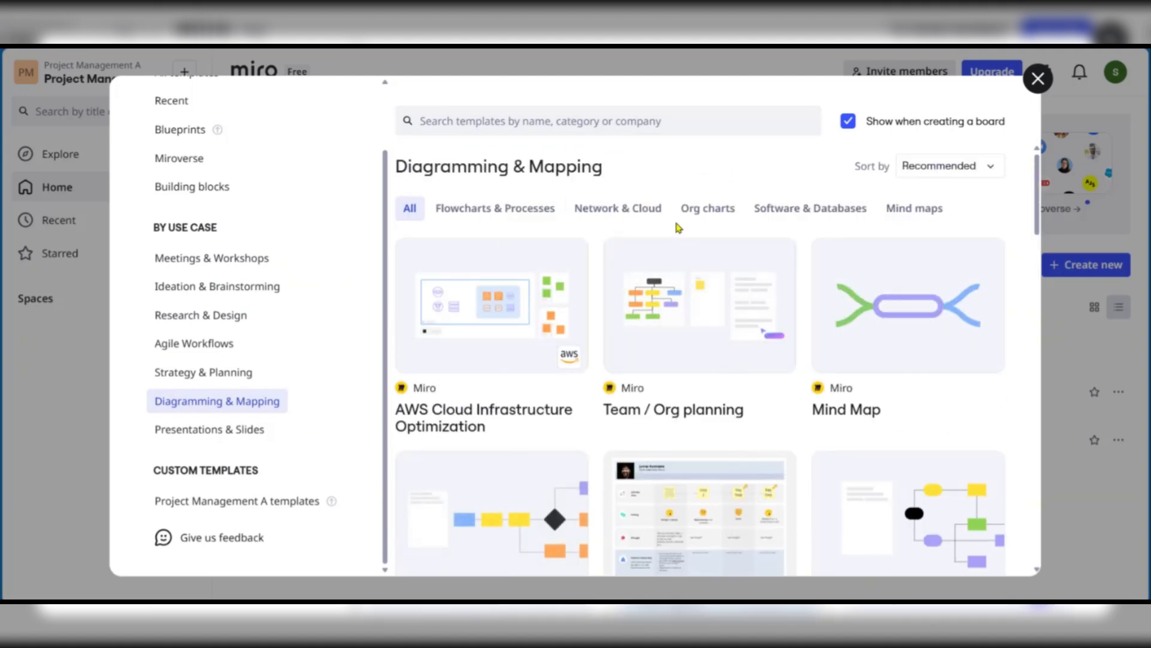
# Search the templates for 'timeline' and open the Timeline Builder preview
pyautogui.click(662, 123)
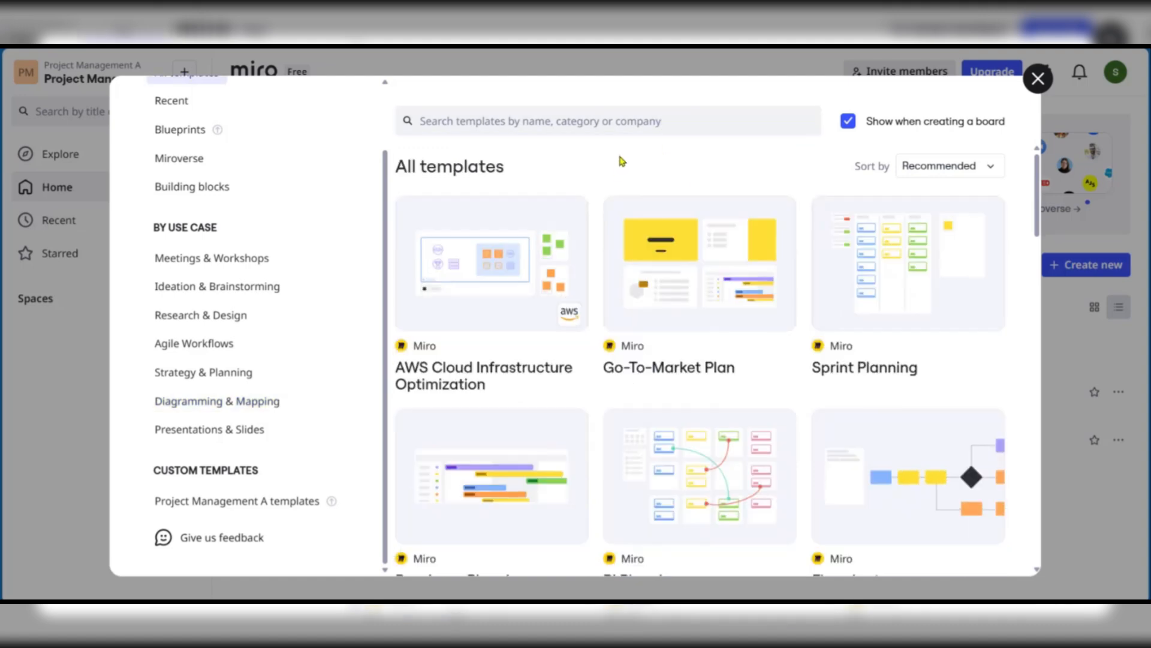
pyautogui.click(531, 121)
pyautogui.write('timeli')
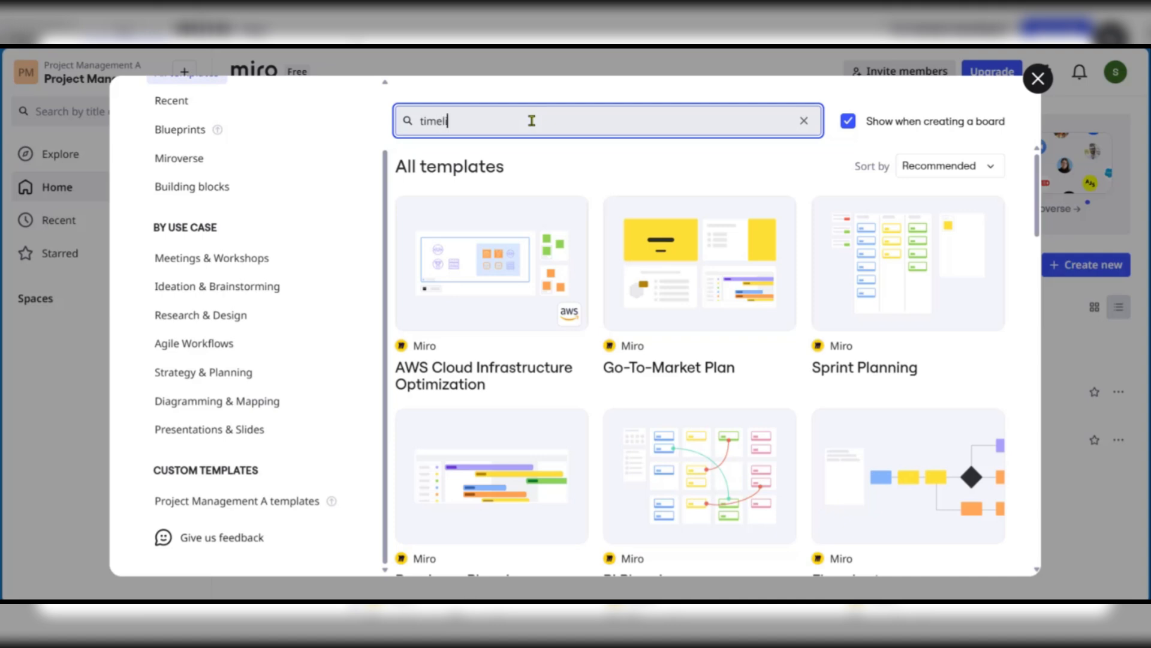
pyautogui.write('ne')
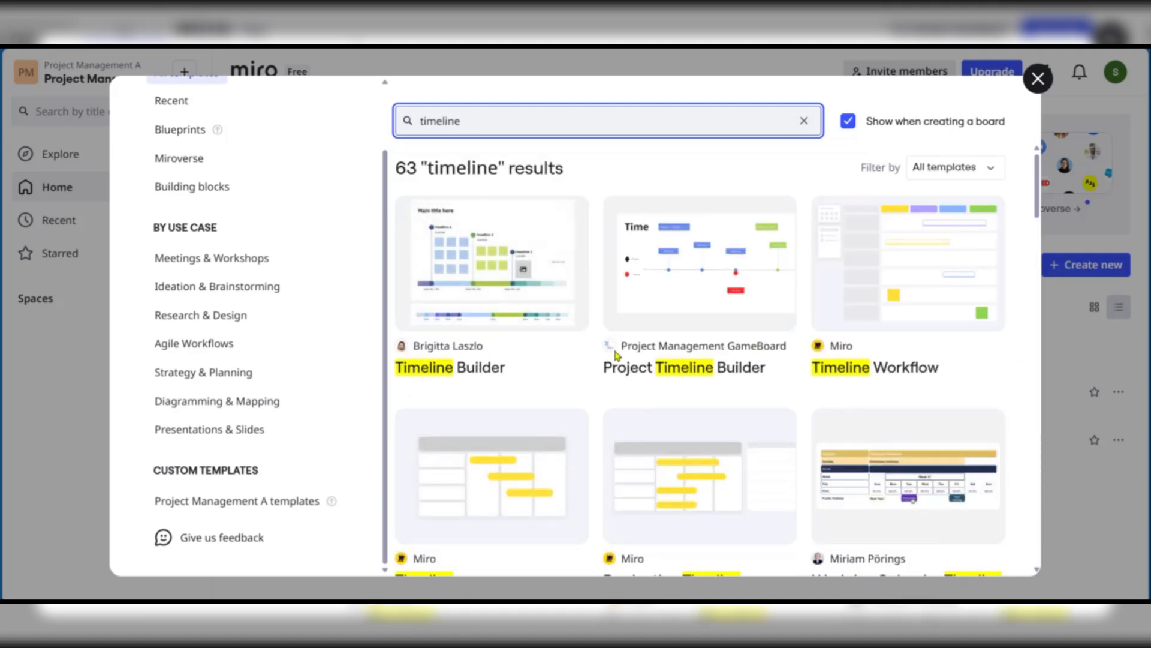
pyautogui.scroll(-1, 527, 288)
pyautogui.scroll(1, 527, 287)
pyautogui.moveTo(543, 288)
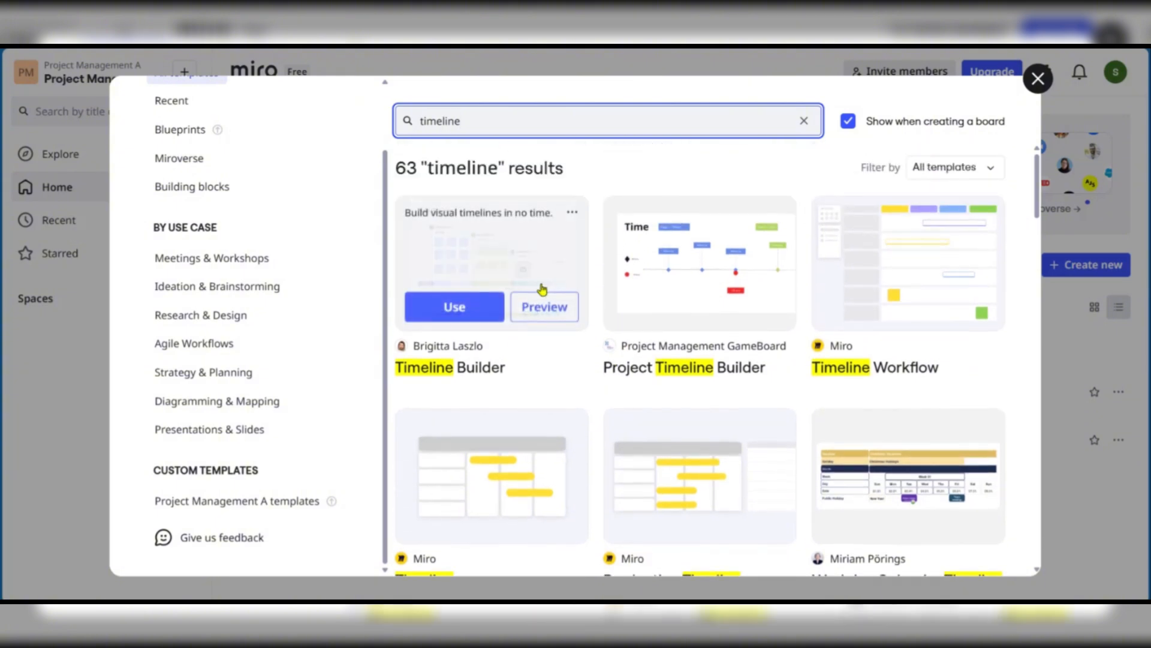
pyautogui.scroll(2, 216, 360)
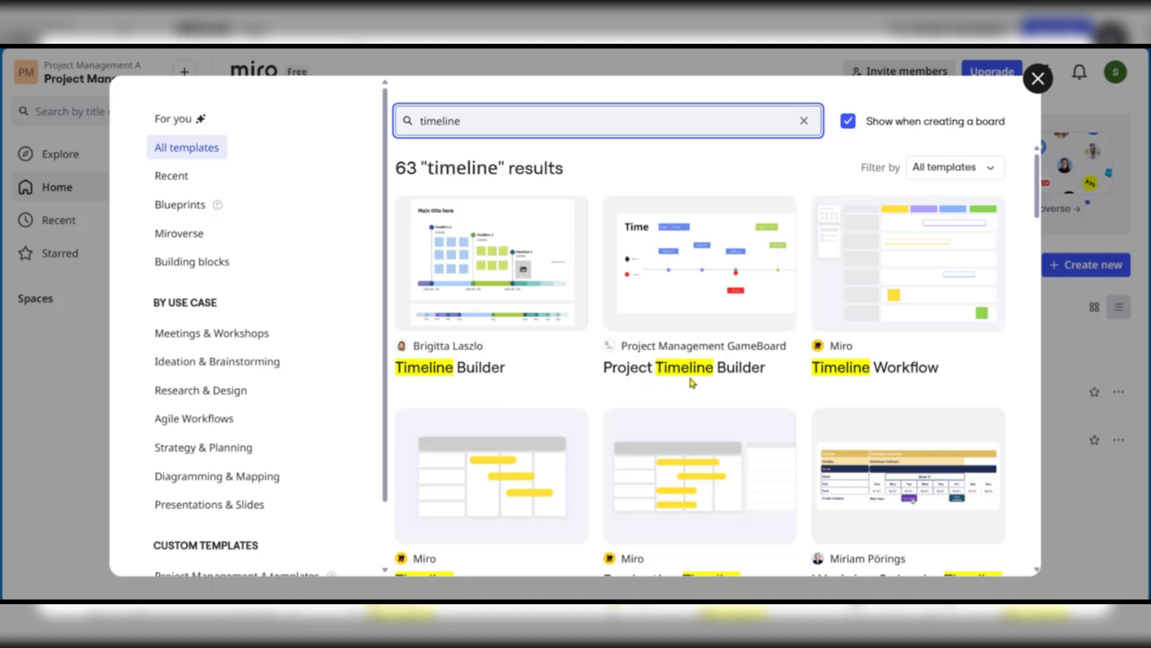
pyautogui.scroll(-4, 780, 348)
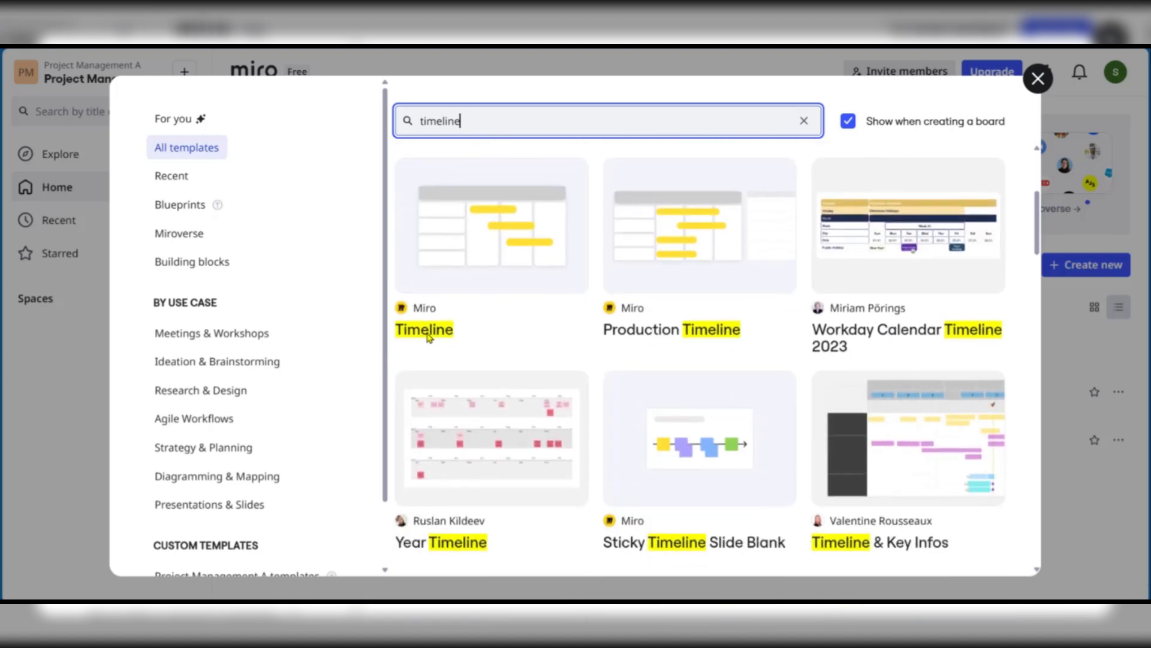
pyautogui.scroll(4, 735, 337)
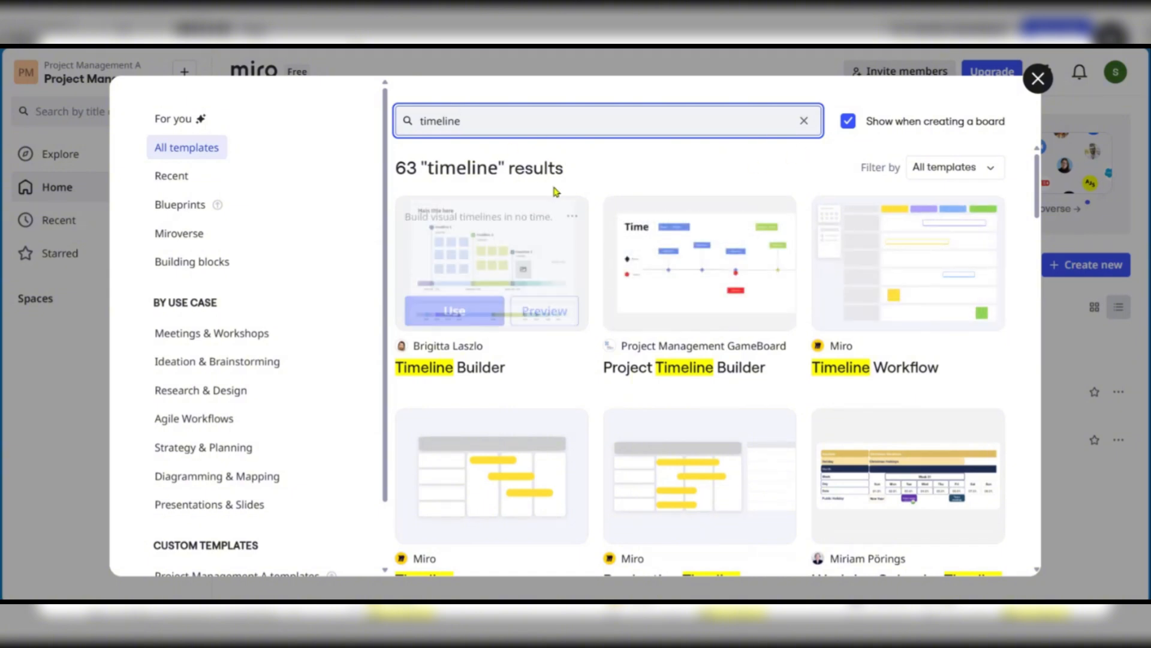
pyautogui.moveTo(473, 290)
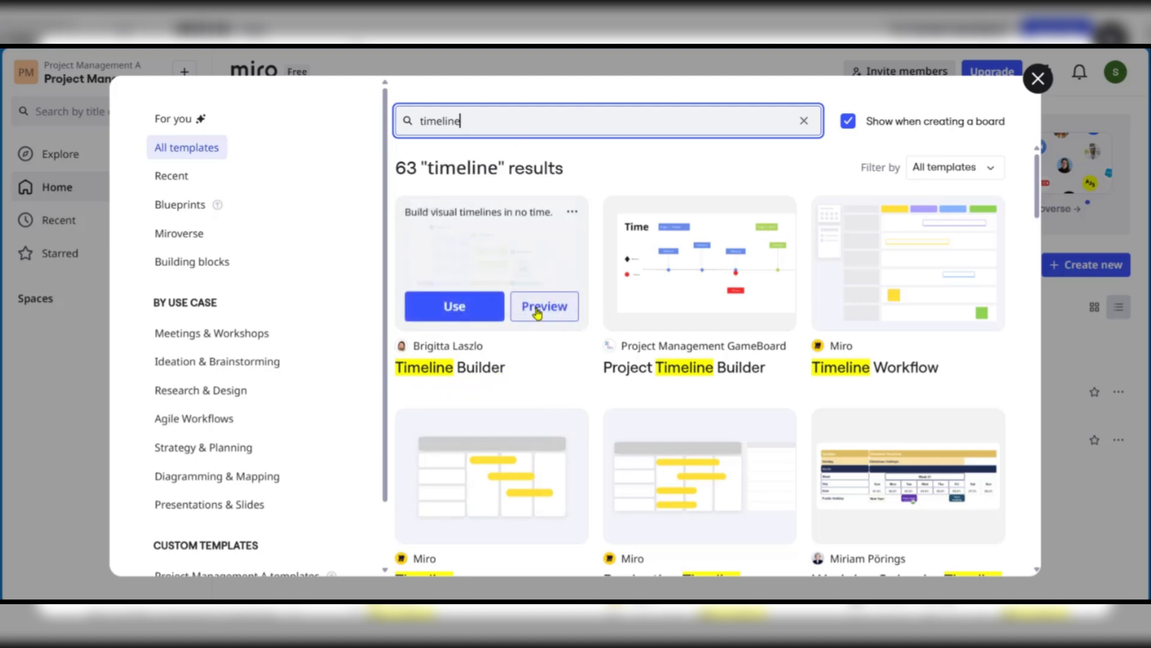
pyautogui.click(538, 310)
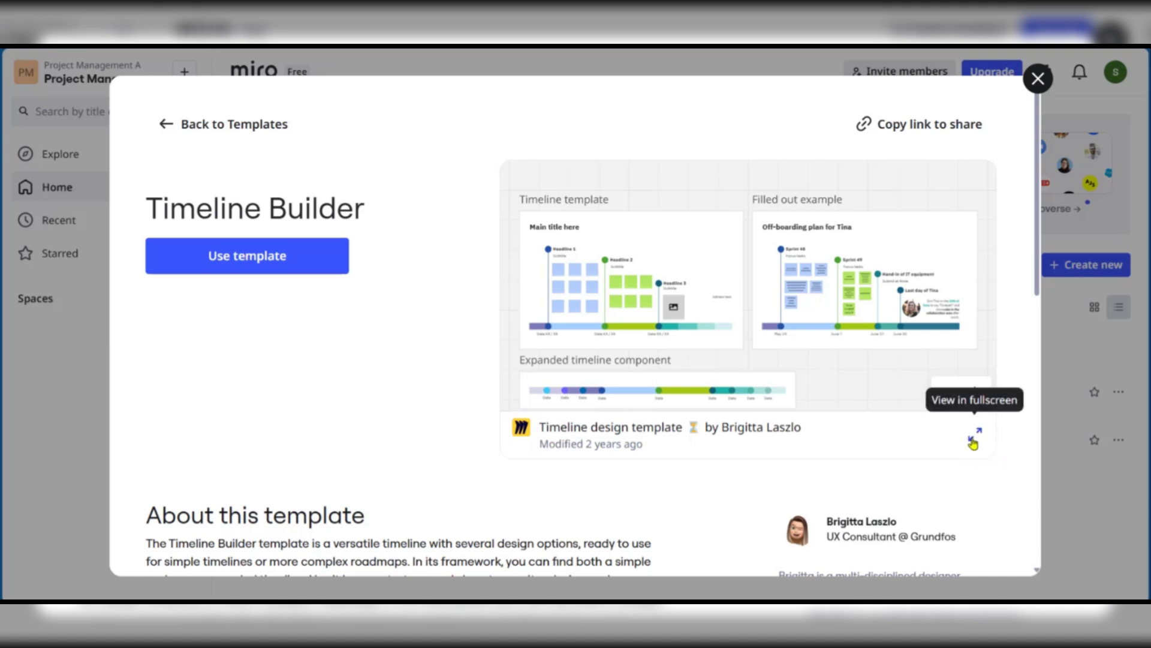
pyautogui.click(974, 434)
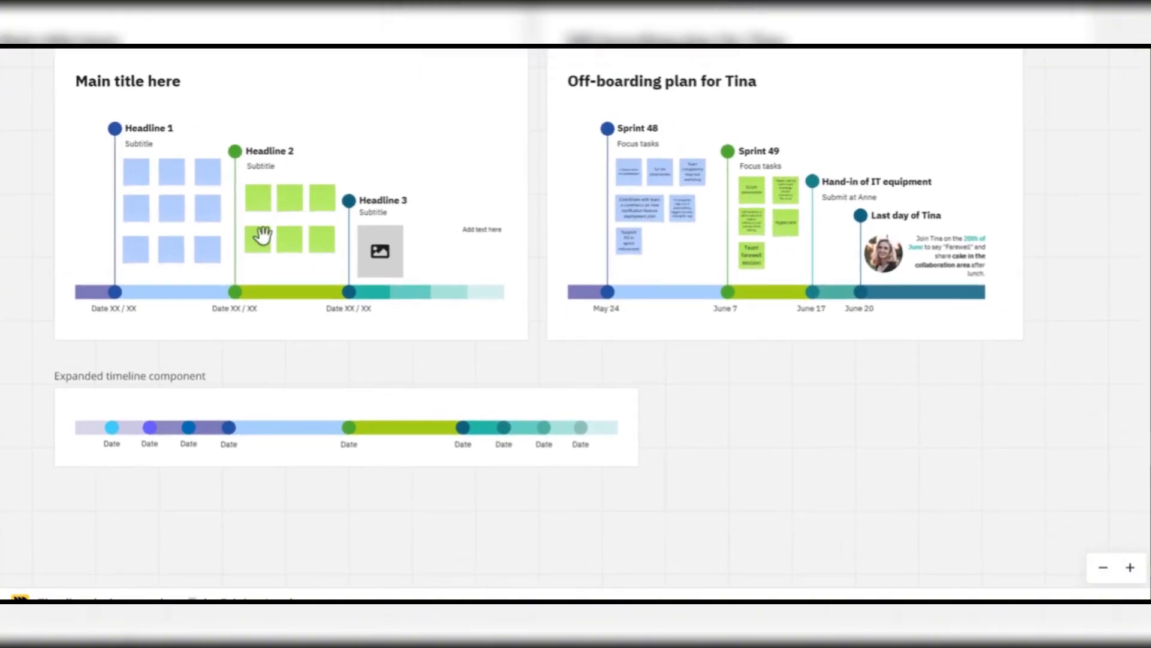
pyautogui.scroll(2, 151, 190)
pyautogui.scroll(-3, 151, 190)
pyautogui.scroll(3, 152, 190)
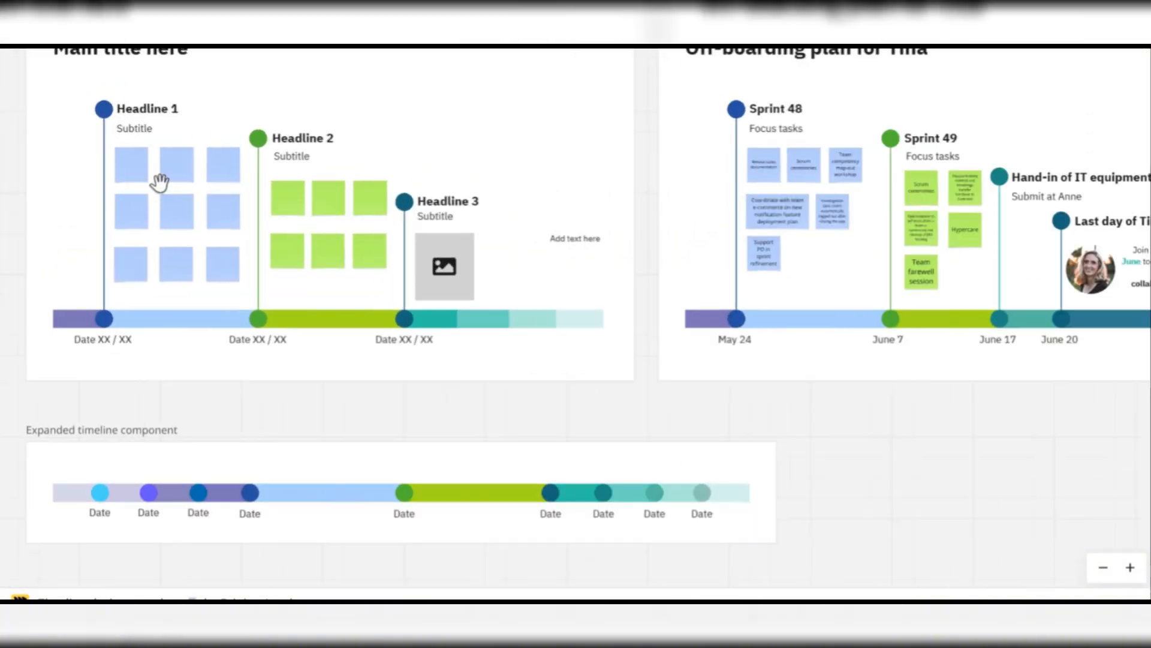
pyautogui.moveTo(214, 172); pyautogui.dragTo(348, 222)
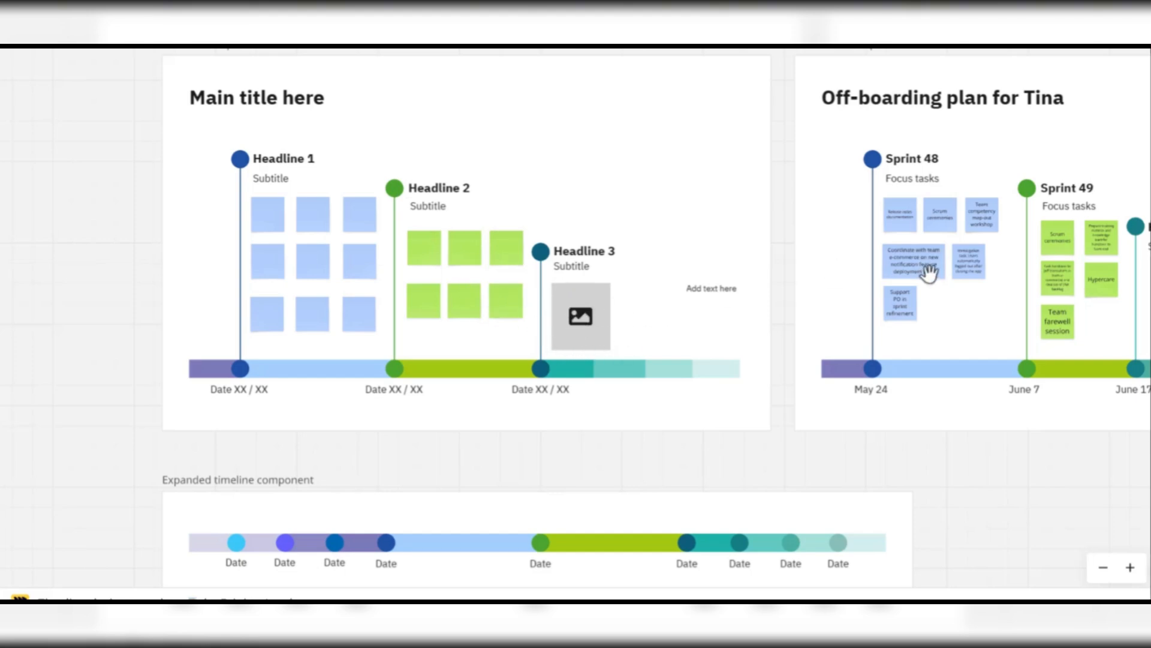
pyautogui.moveTo(928, 267); pyautogui.dragTo(380, 275)
pyautogui.moveTo(360, 334); pyautogui.dragTo(848, 353)
pyautogui.moveTo(461, 298); pyautogui.dragTo(556, 315)
pyautogui.moveTo(824, 359); pyautogui.dragTo(252, 351)
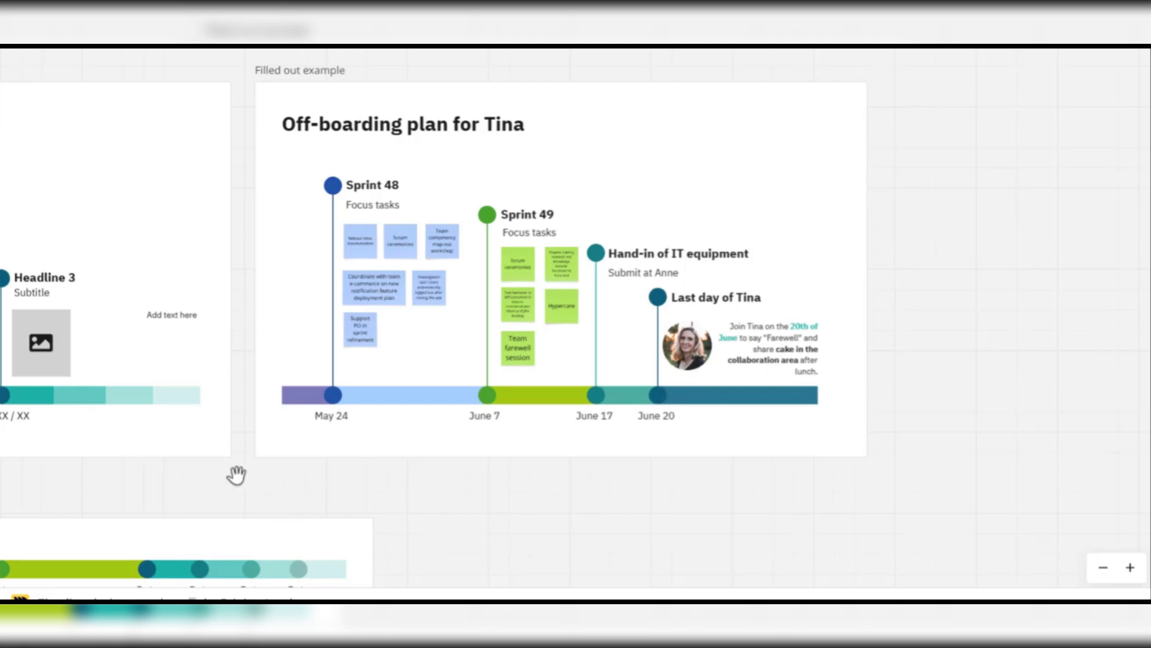
pyautogui.moveTo(234, 474); pyautogui.dragTo(627, 346)
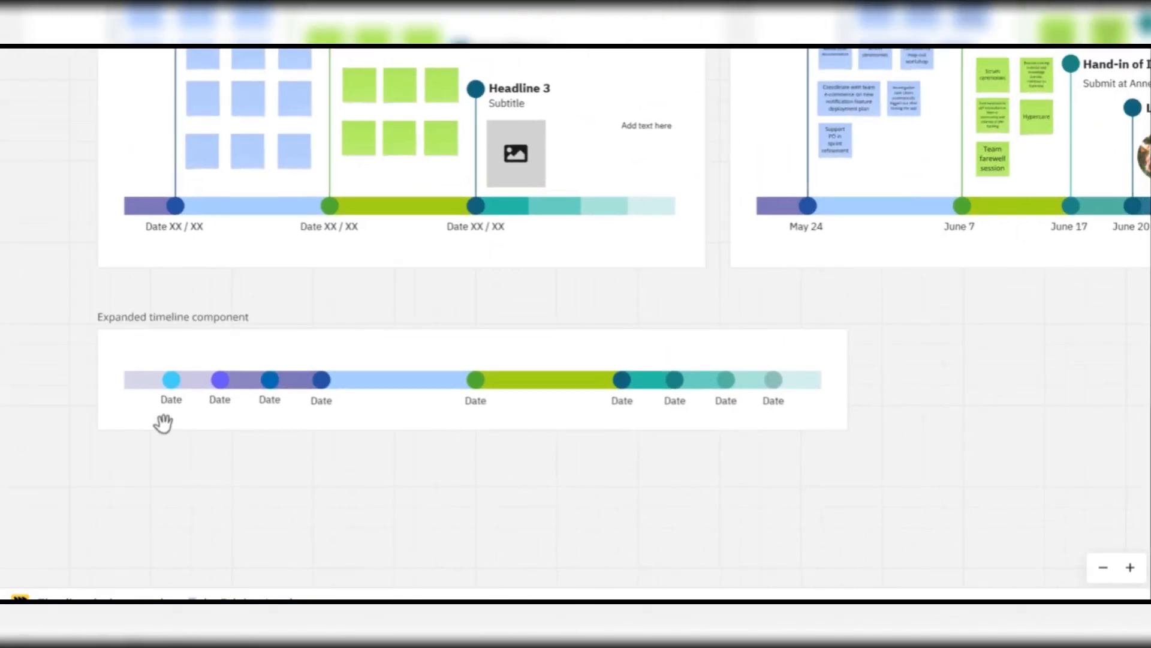
pyautogui.scroll(-3, 617, 282)
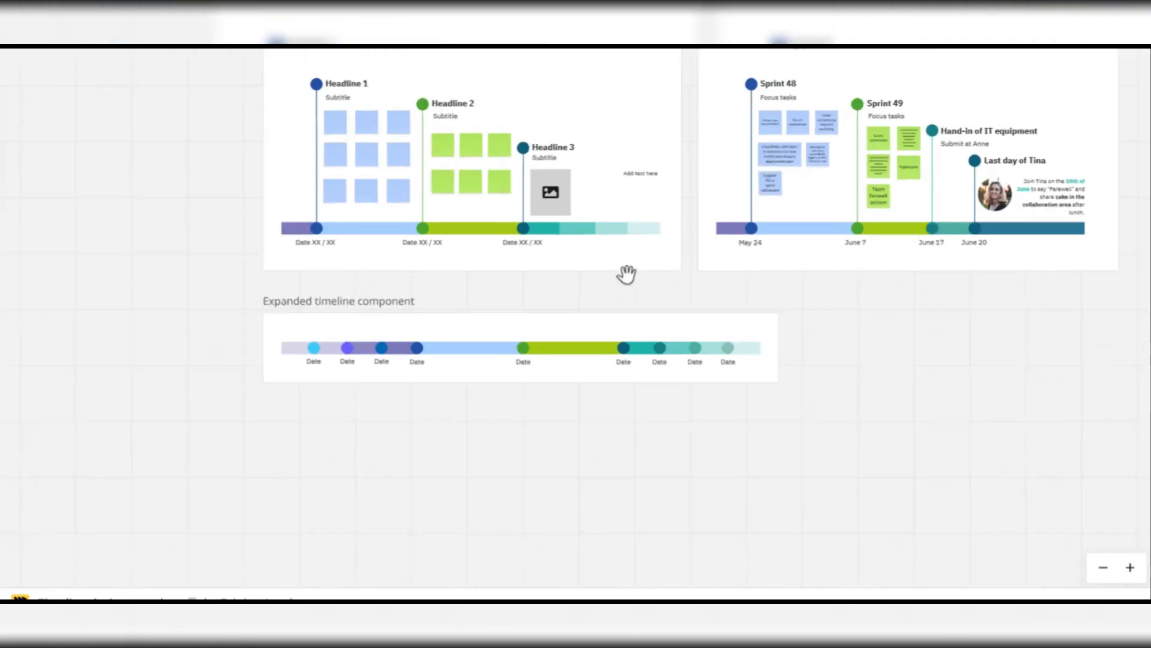
pyautogui.scroll(-3, 625, 275)
pyautogui.moveTo(745, 247); pyautogui.dragTo(527, 334)
pyautogui.scroll(5, 527, 334)
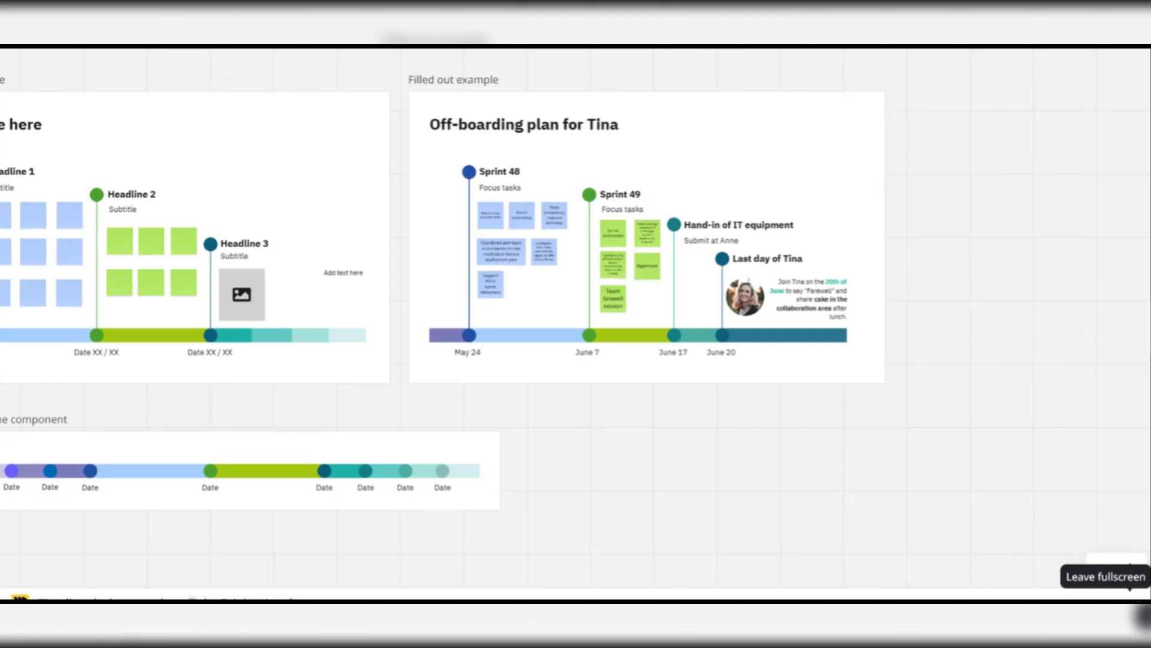
pyautogui.click(1137, 612)
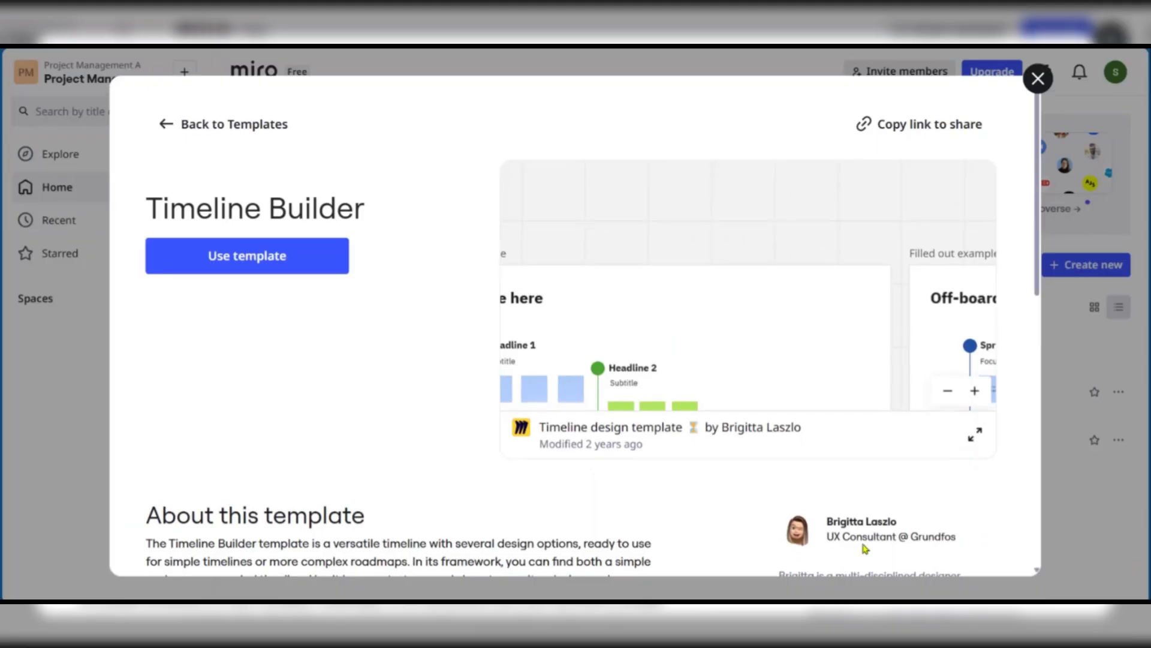
# Create a board from the Timeline Builder template and deselect the inserted template objects
pyautogui.click(237, 252)
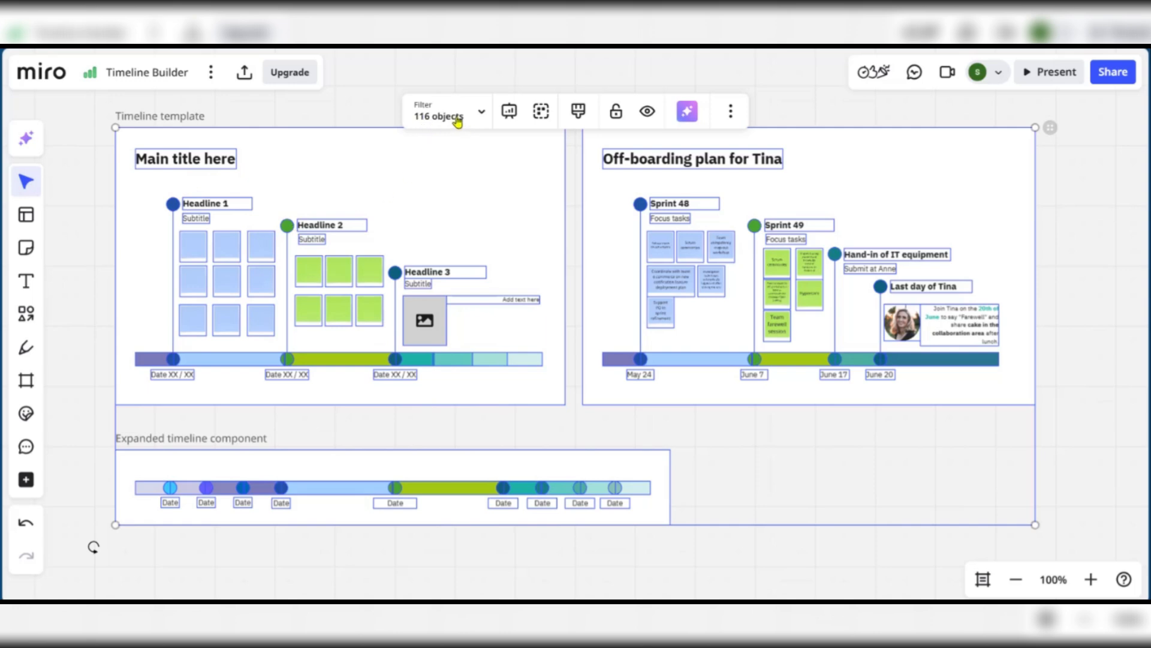
pyautogui.click(575, 427)
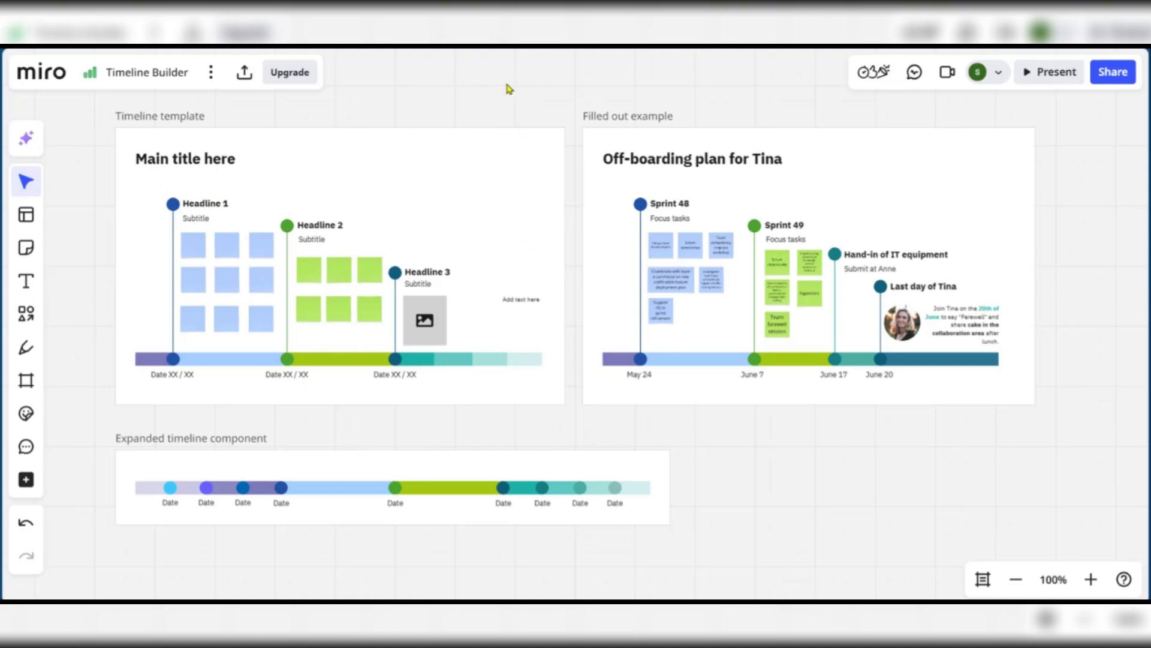
# Set the board's background color to Dark Gray from the main menu's Board options
pyautogui.click(212, 76)
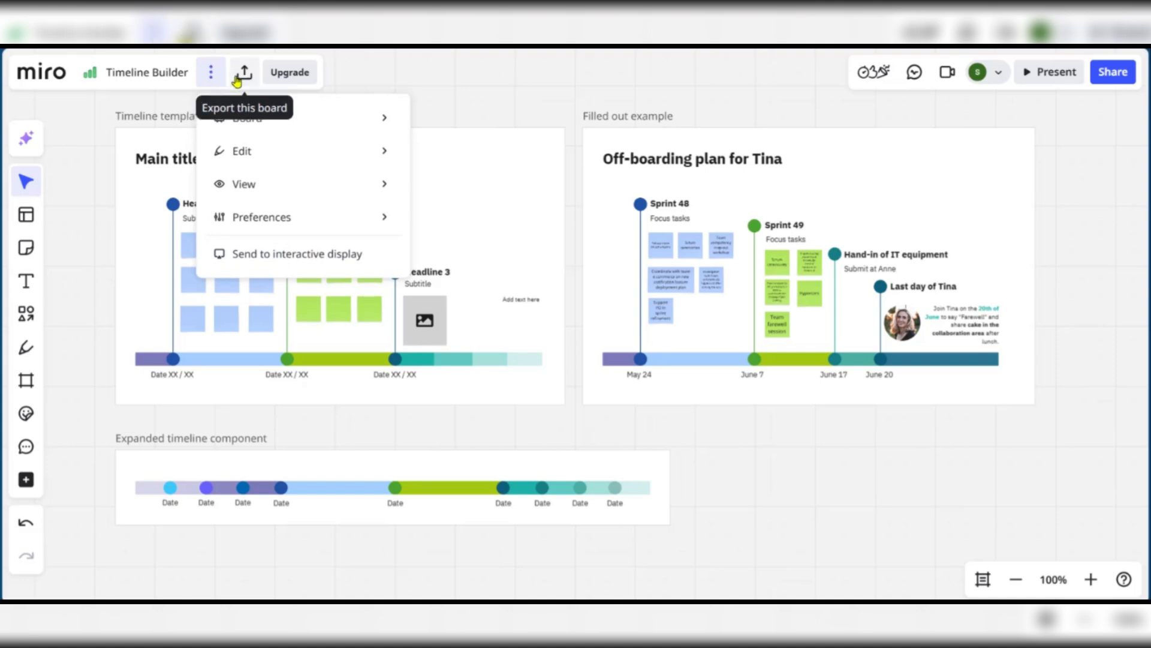
pyautogui.moveTo(236, 114)
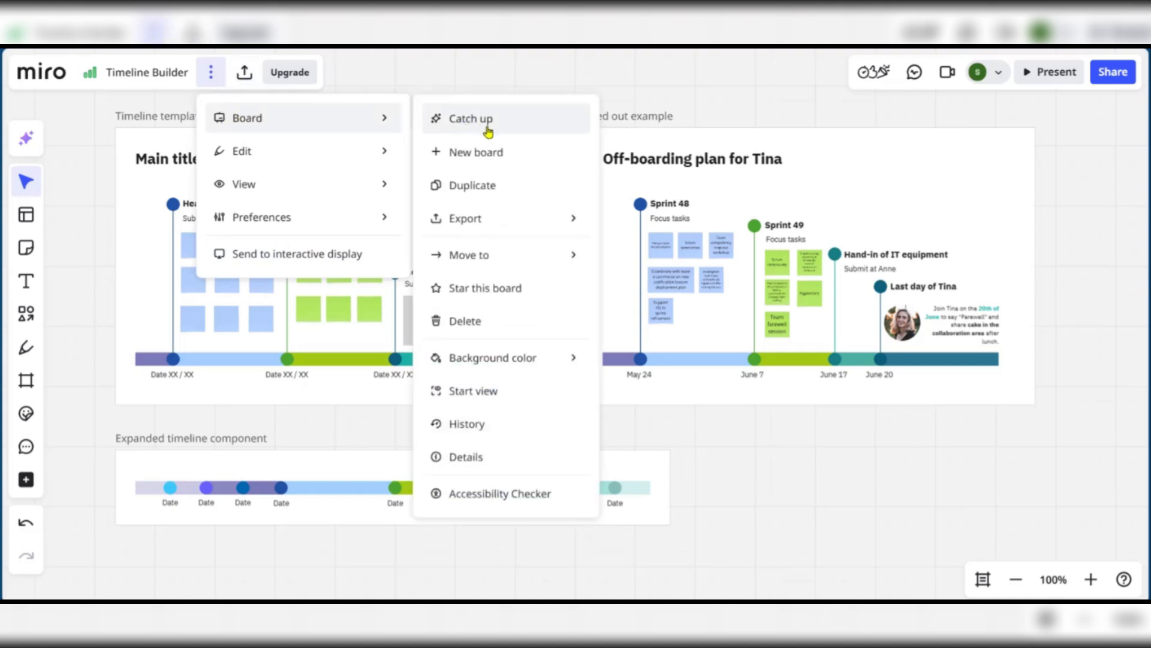
pyautogui.moveTo(473, 357)
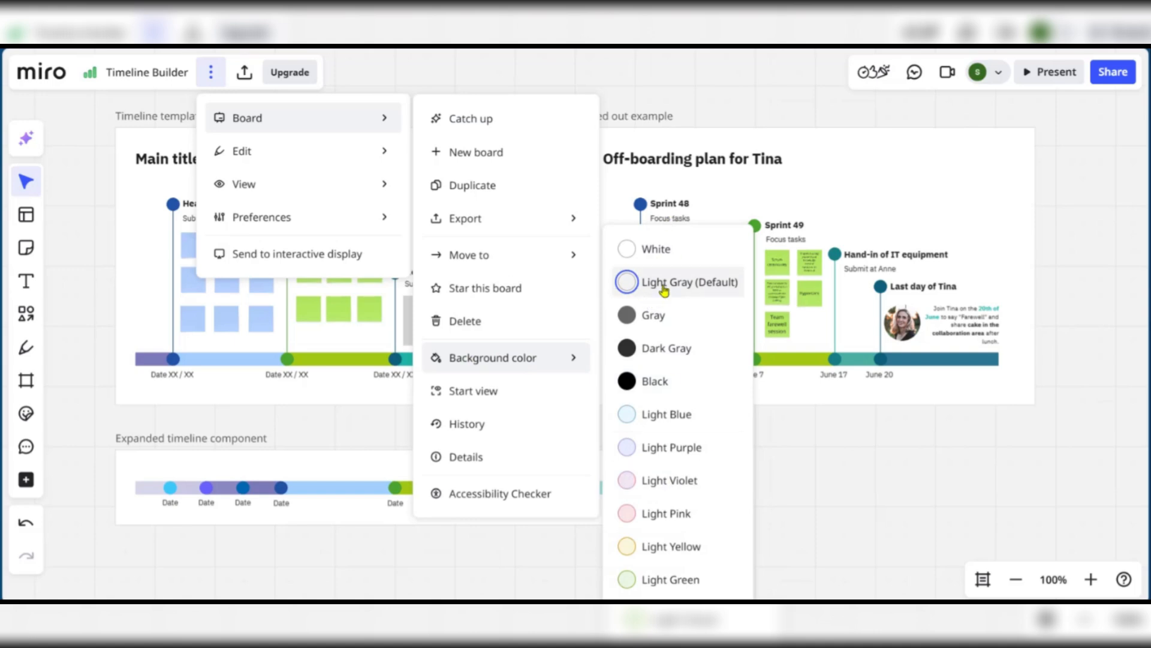
pyautogui.click(670, 355)
pyautogui.click(874, 476)
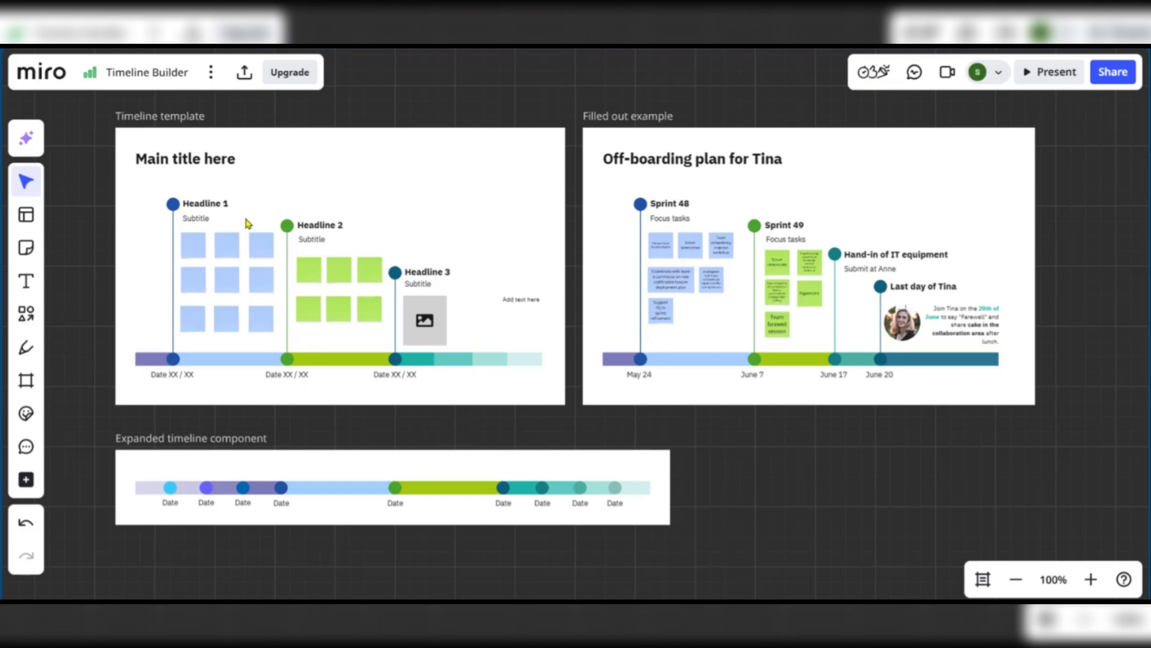
# Center the Timeline template on screen and rename the board 'Website Redesign Project'
pyautogui.moveTo(789, 436); pyautogui.dragTo(817, 443)
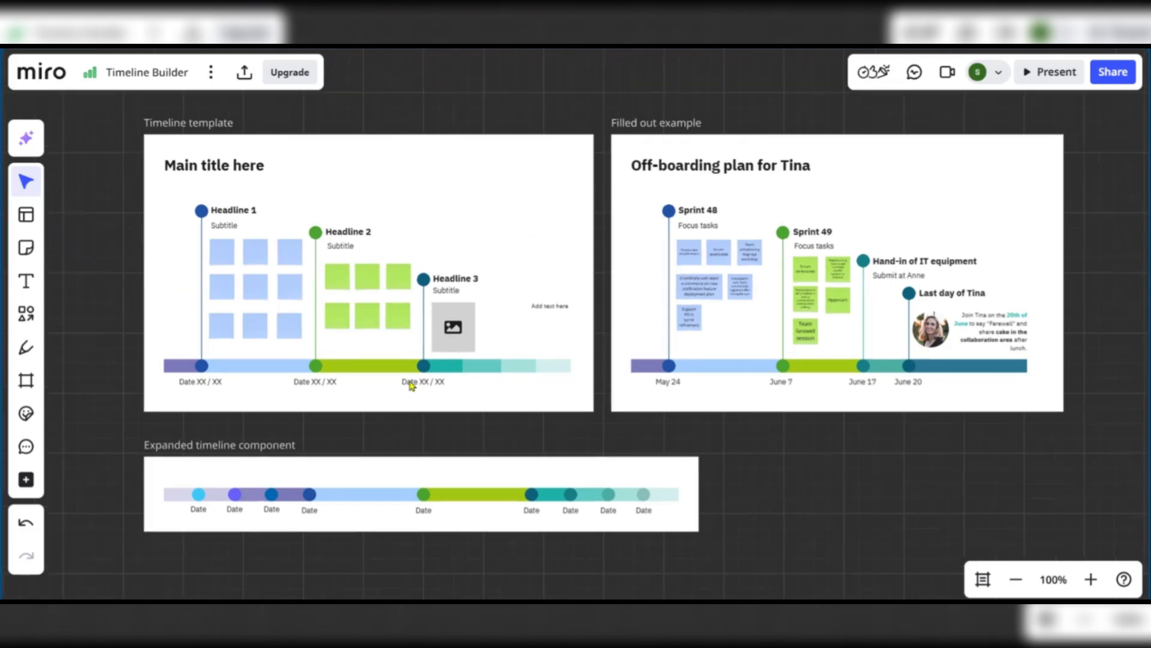
pyautogui.scroll(5, 226, 260)
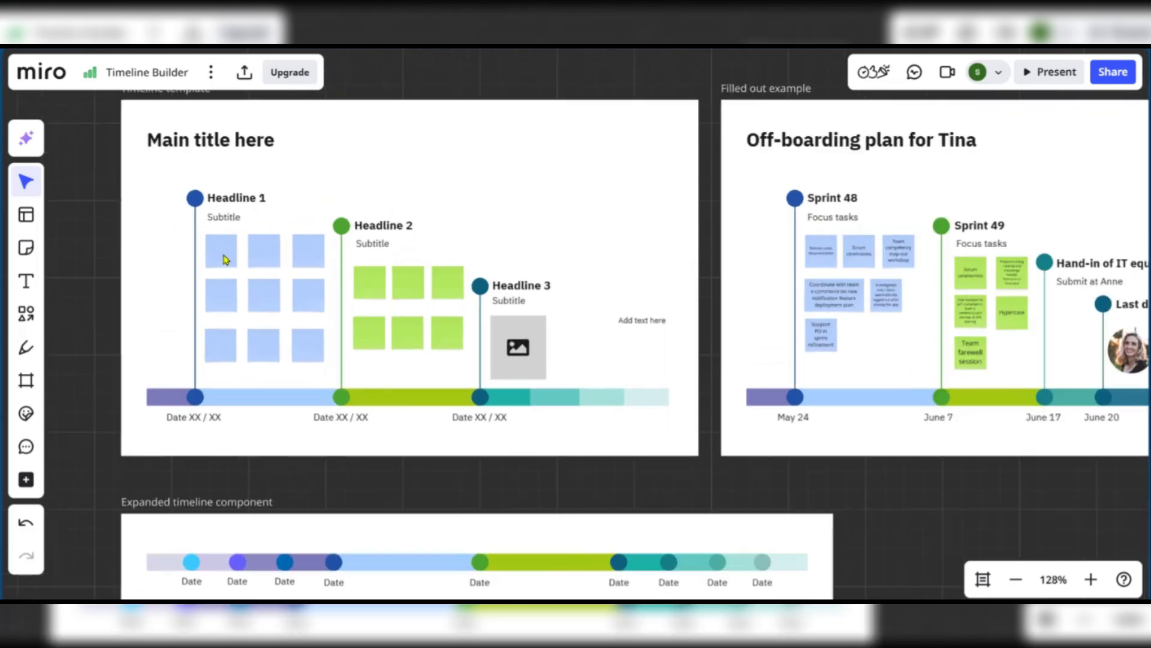
pyautogui.moveTo(61, 229); pyautogui.dragTo(116, 250)
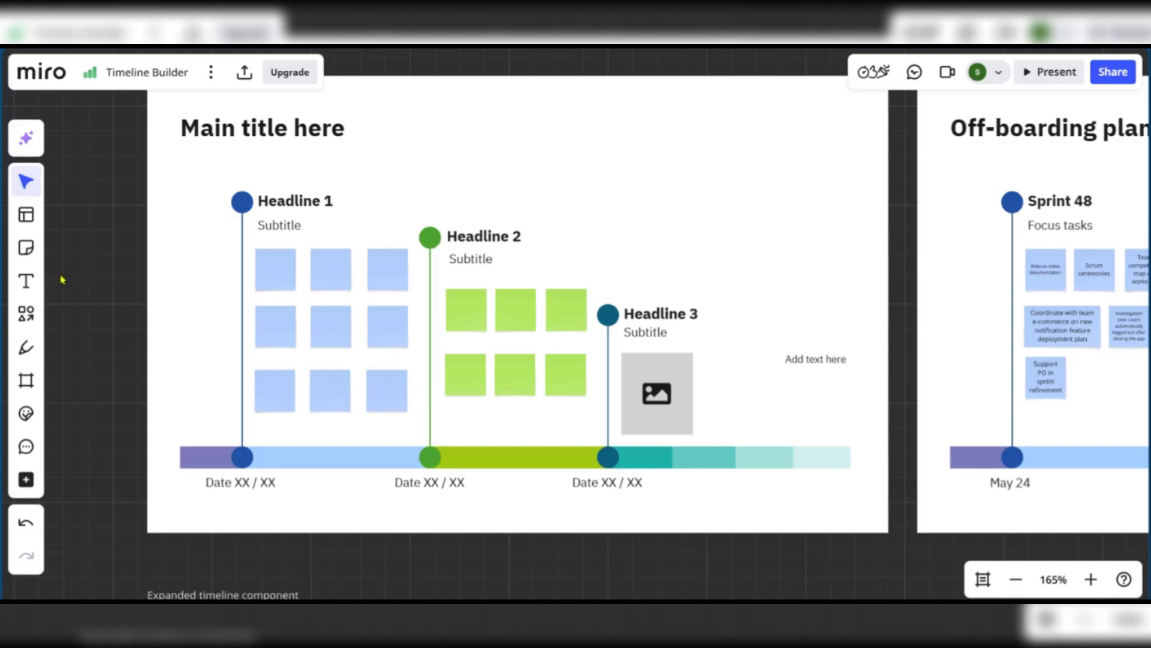
pyautogui.moveTo(86, 263); pyautogui.dragTo(123, 285)
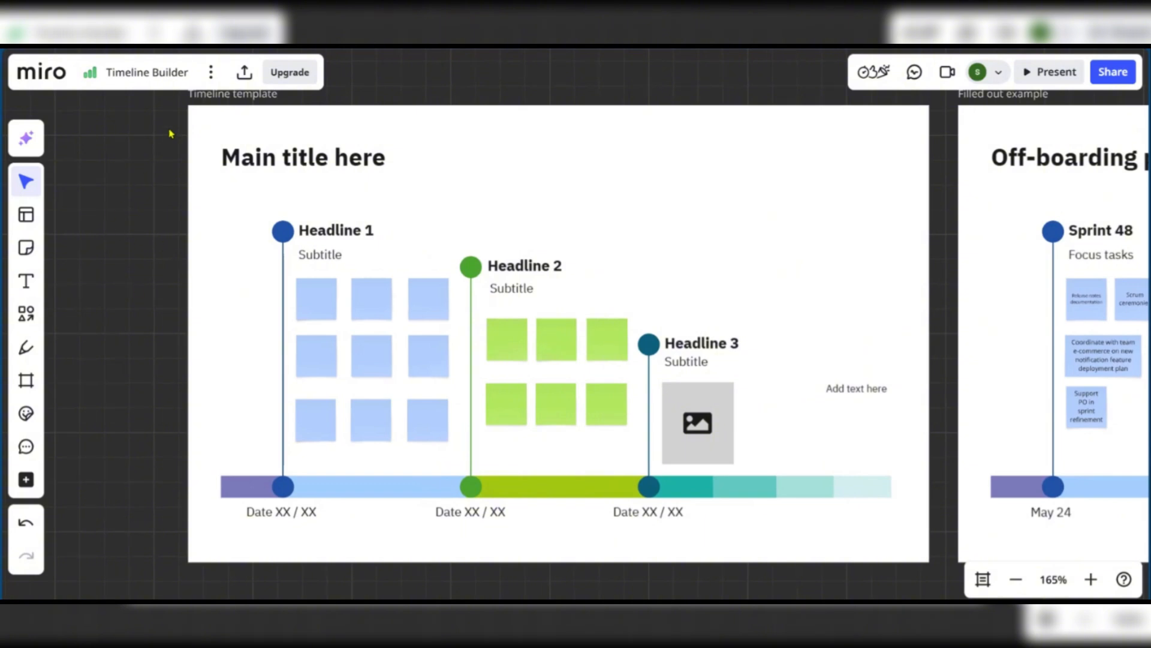
pyautogui.click(165, 70)
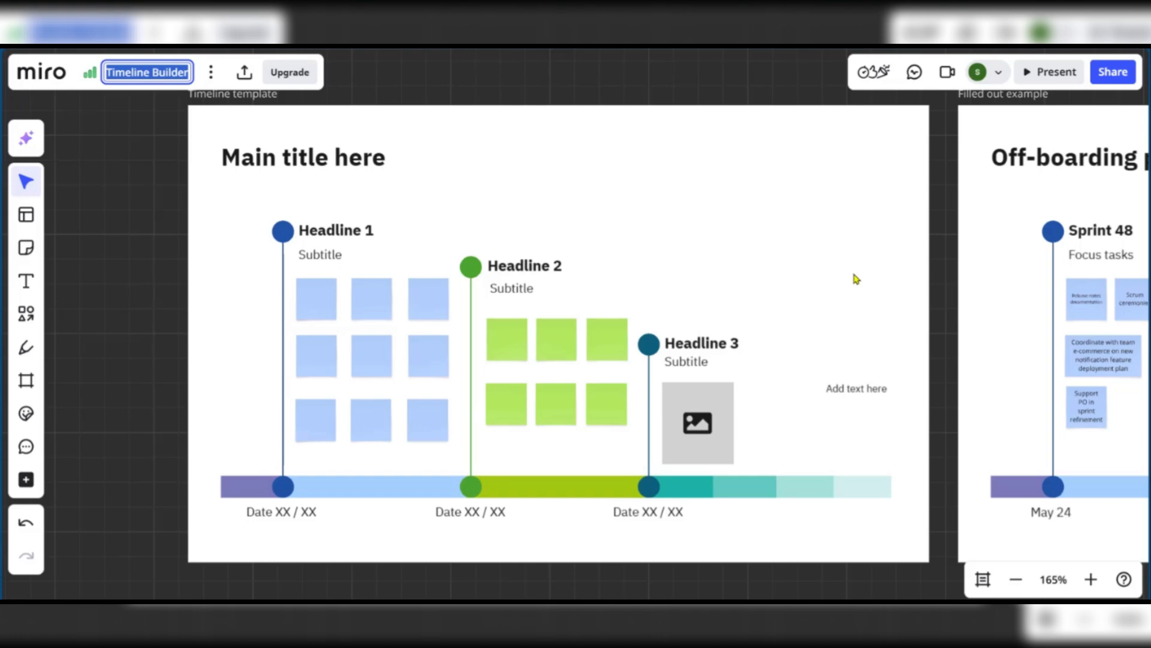
pyautogui.write('Website Redesign Project')
pyautogui.press('Return')
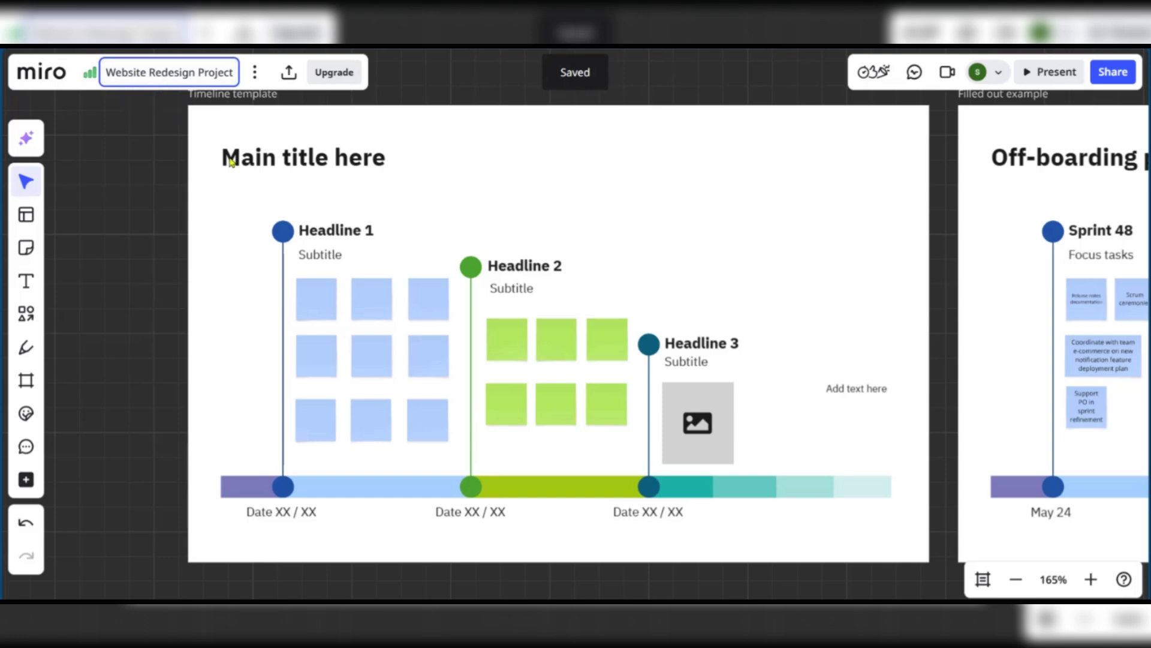
pyautogui.click(256, 165)
pyautogui.doubleClick(314, 158)
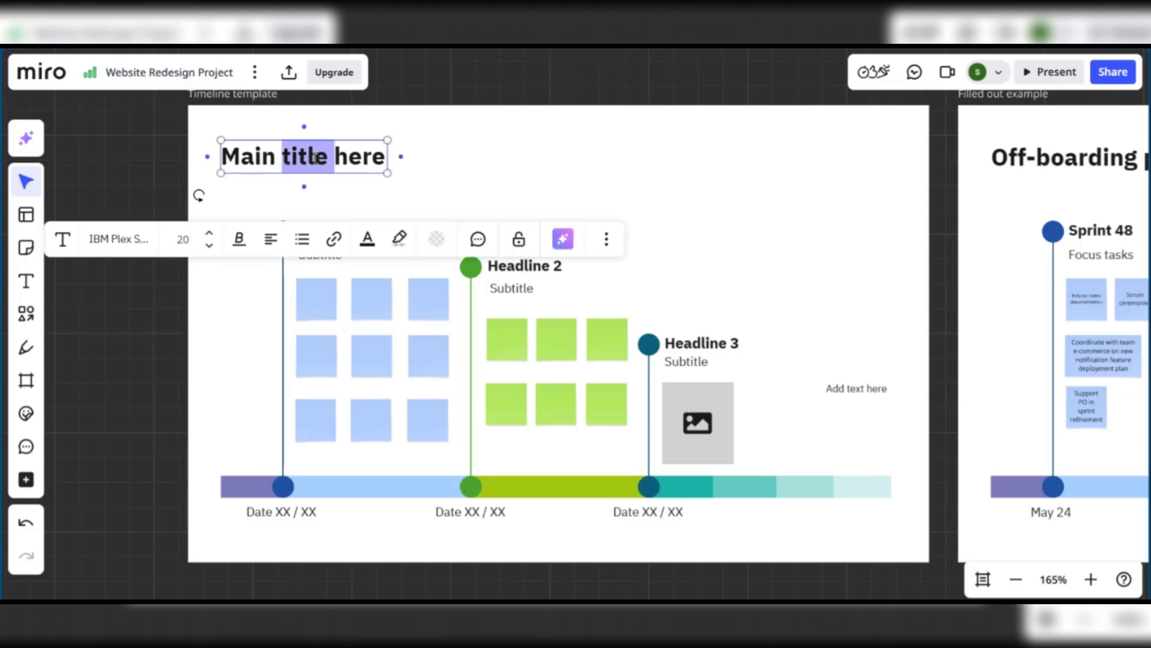
pyautogui.tripleClick(322, 159)
pyautogui.write('Website')
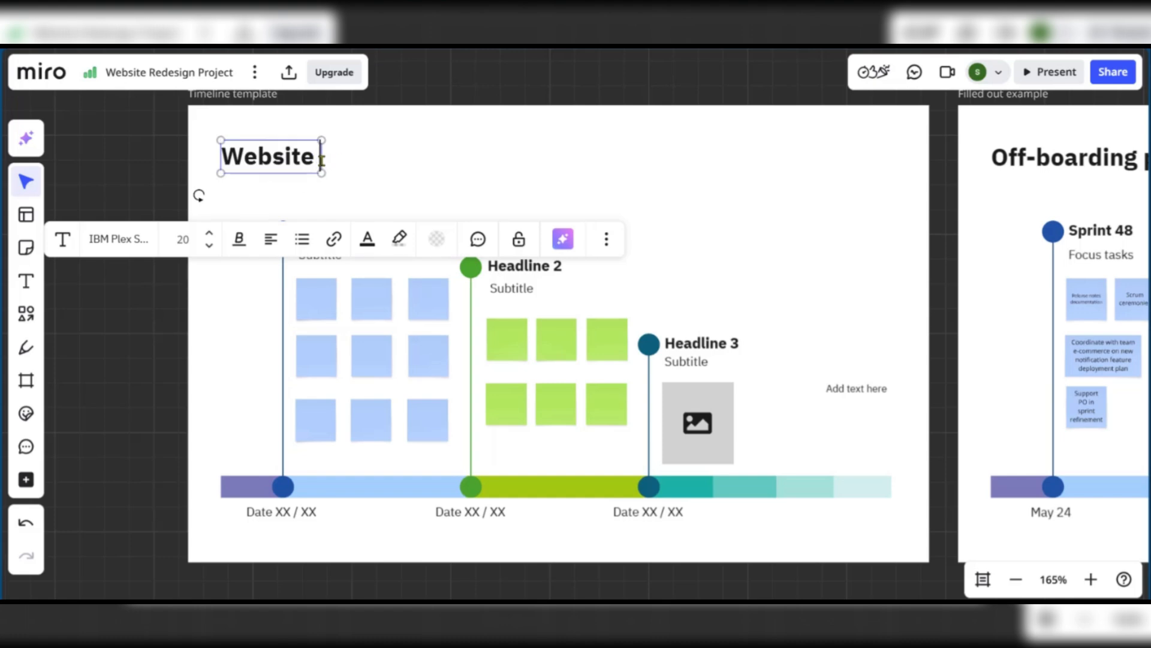
pyautogui.write(' Redesign Project Timeline')
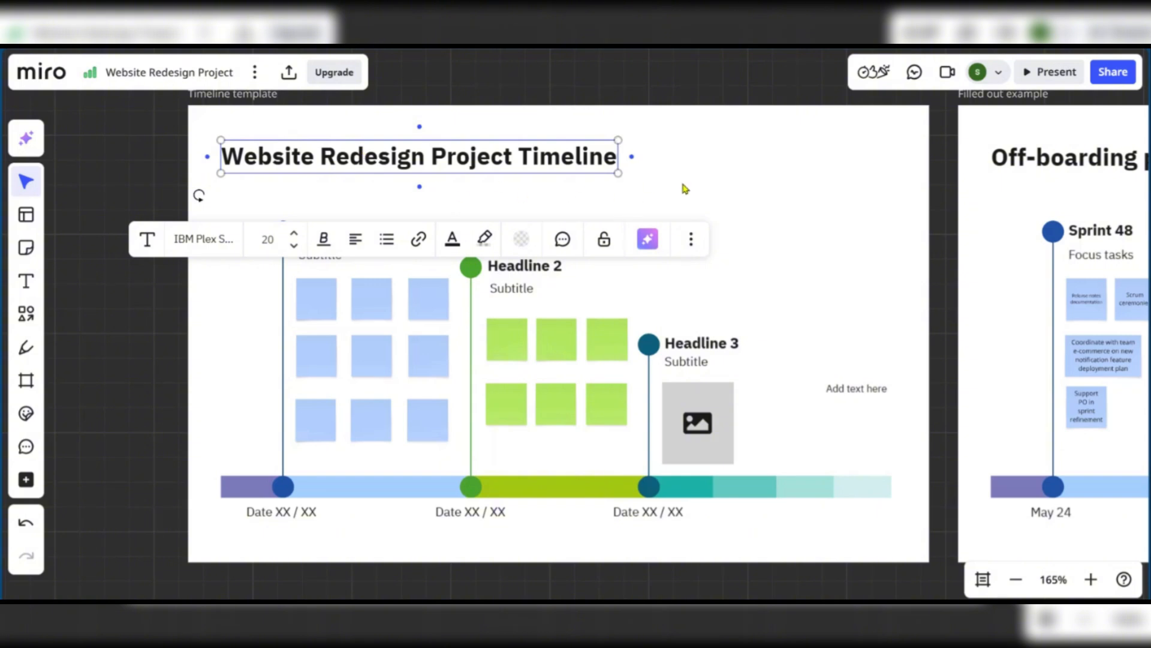
pyautogui.click(840, 144)
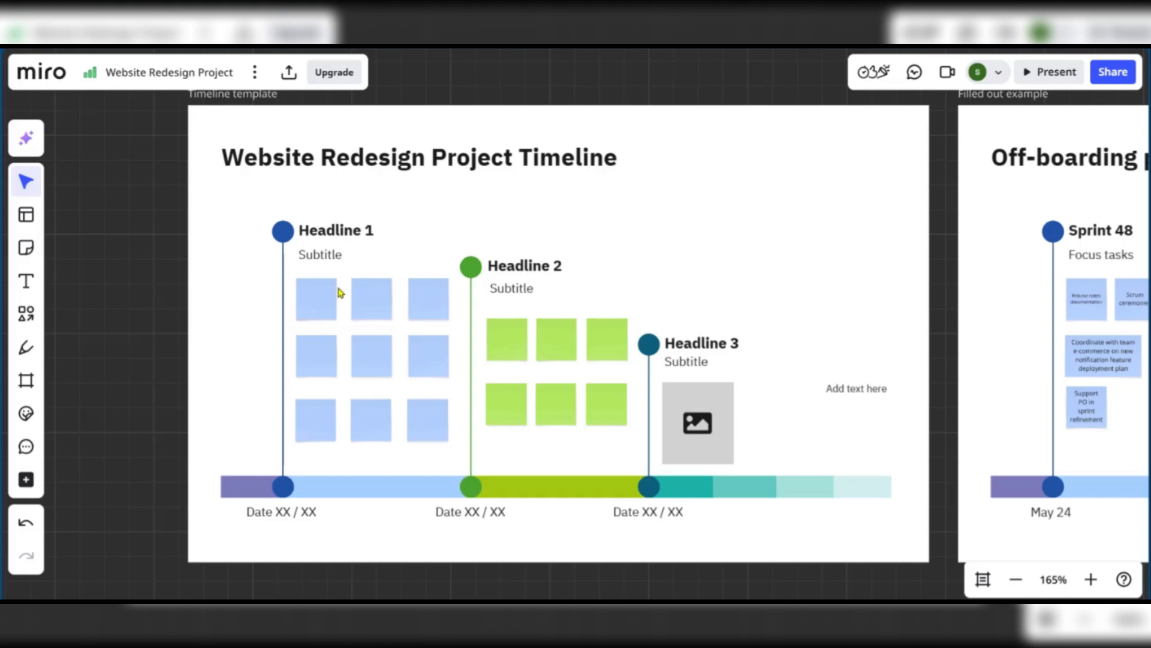
# Replace the Headline 1 text with 'Discovery & Research'
pyautogui.click(324, 231)
pyautogui.click(312, 231)
pyautogui.click(391, 231)
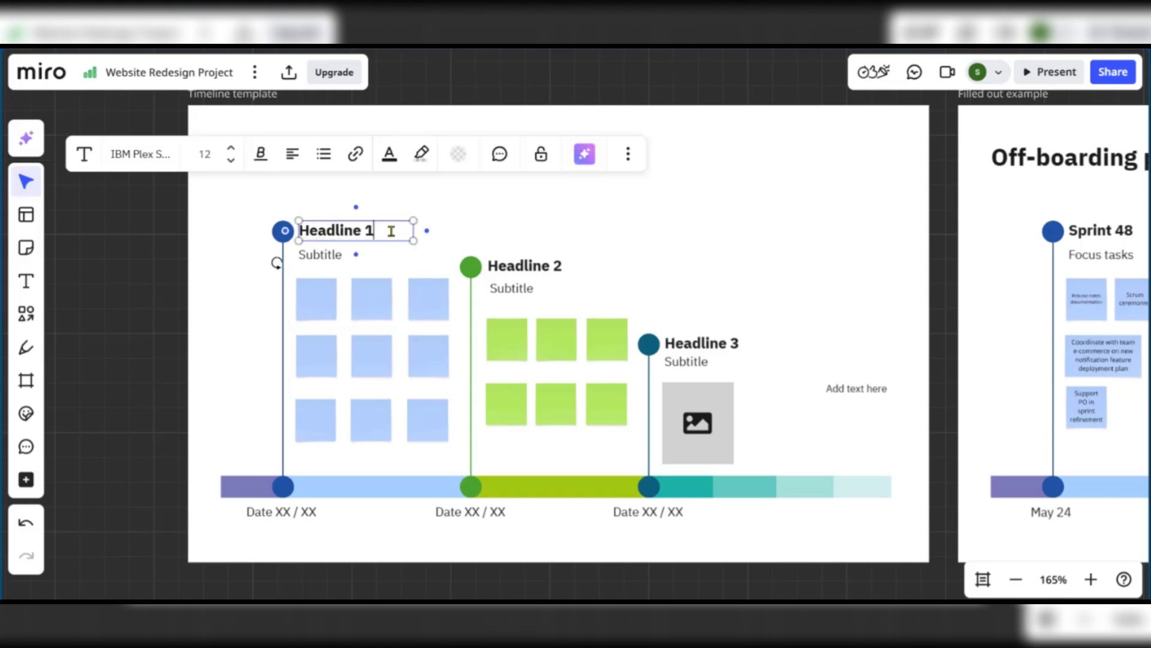
pyautogui.moveTo(391, 231); pyautogui.dragTo(300, 230)
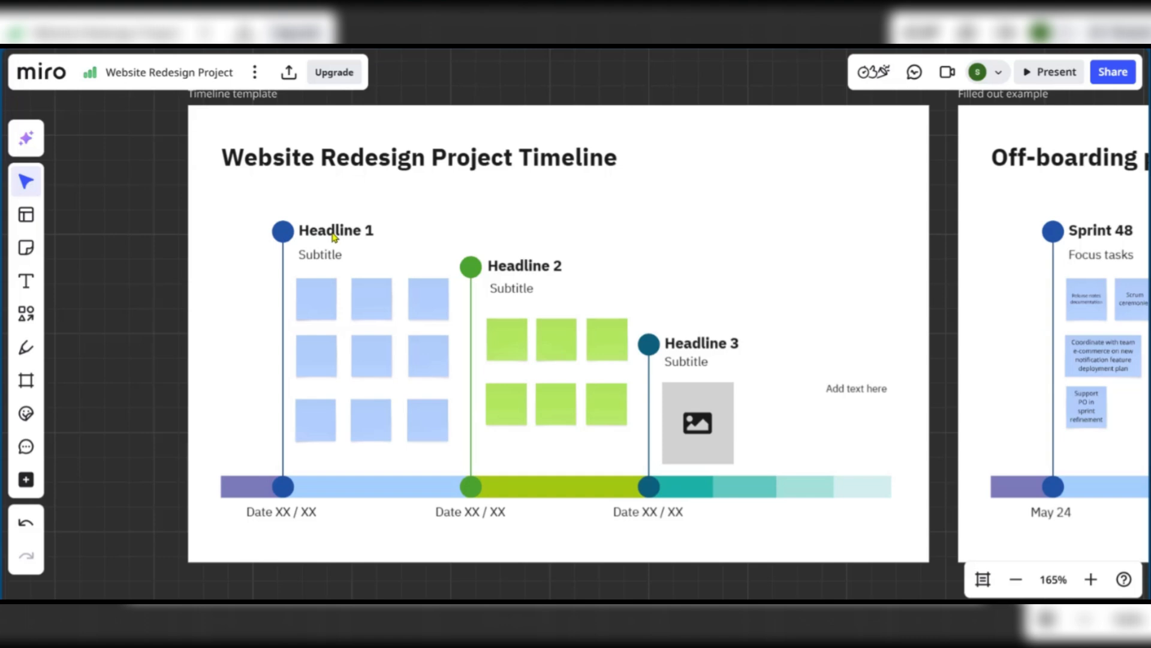
pyautogui.click(327, 234)
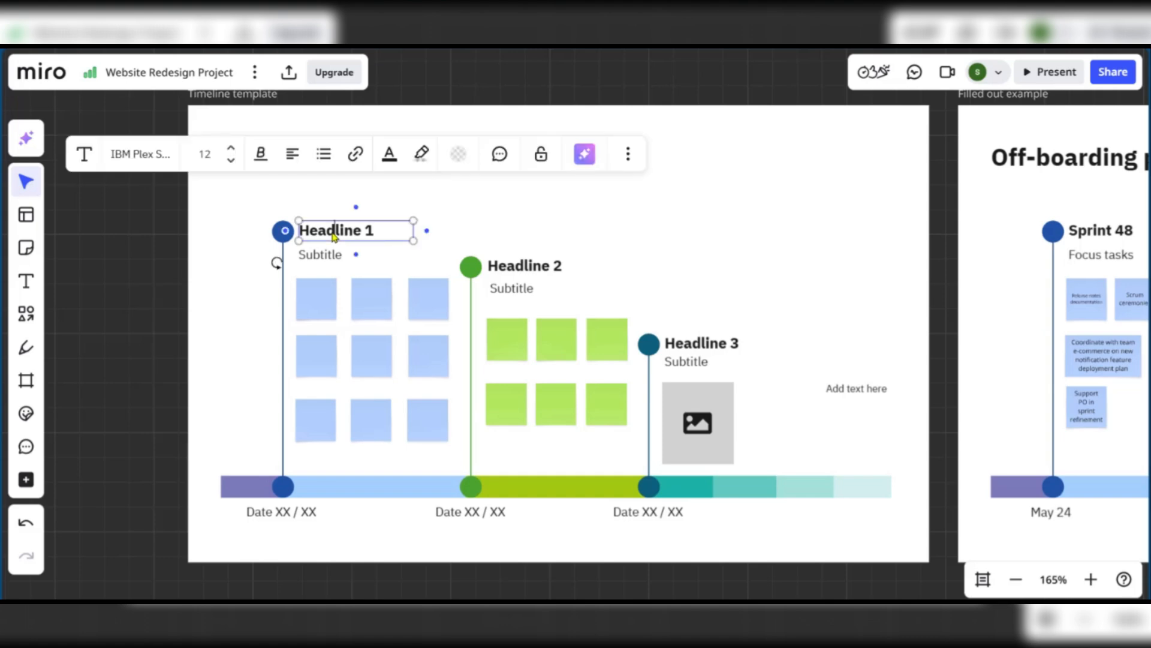
pyautogui.click(375, 231)
pyautogui.moveTo(375, 231); pyautogui.dragTo(299, 230)
pyautogui.write('Discovery & Research')
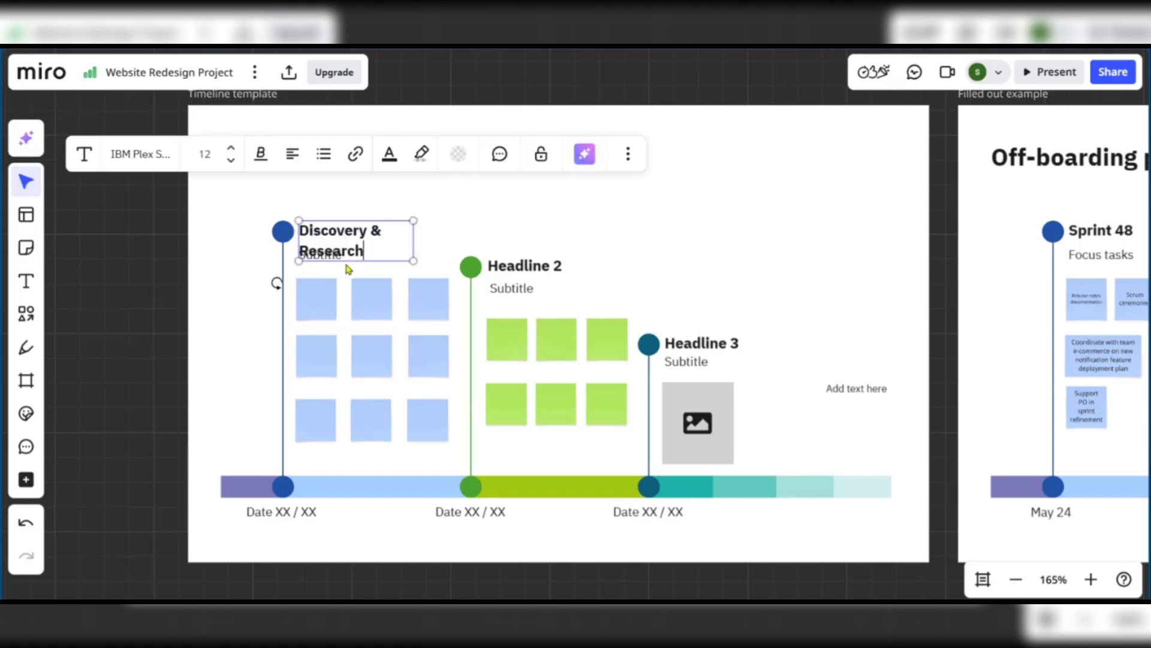
# Widen the headline box, set its font size to 12, and move it above its Subtitle
pyautogui.moveTo(415, 265)
pyautogui.mouseDown()
pyautogui.moveTo(429, 252)
pyautogui.moveTo(408, 259)
pyautogui.mouseUp()
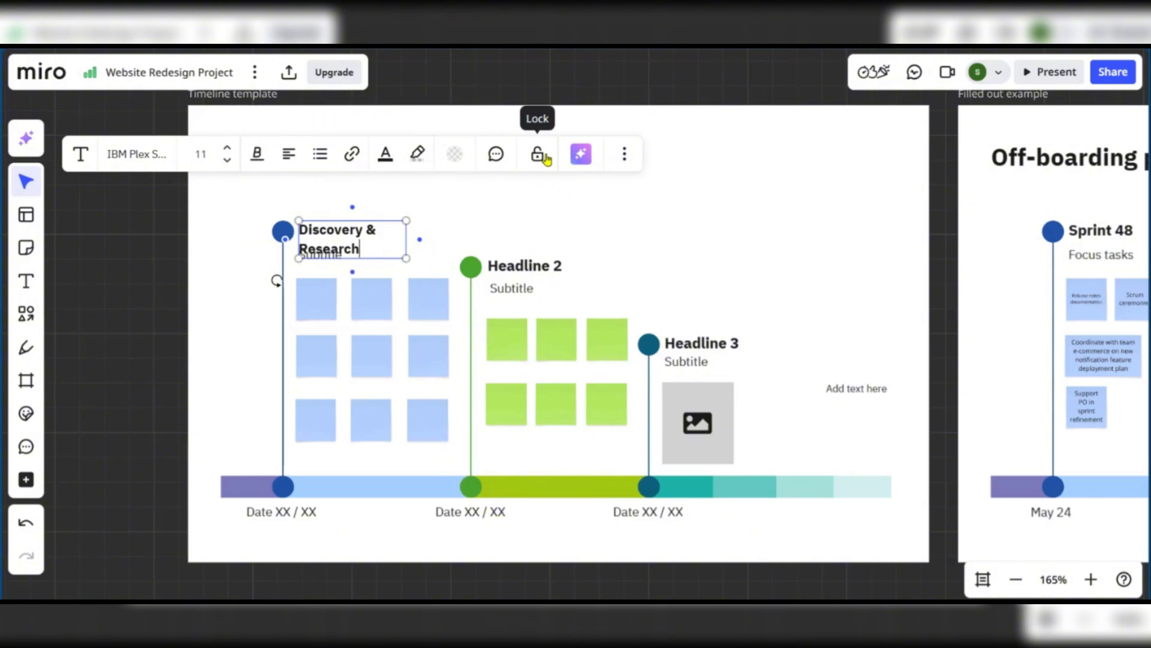
pyautogui.click(226, 161)
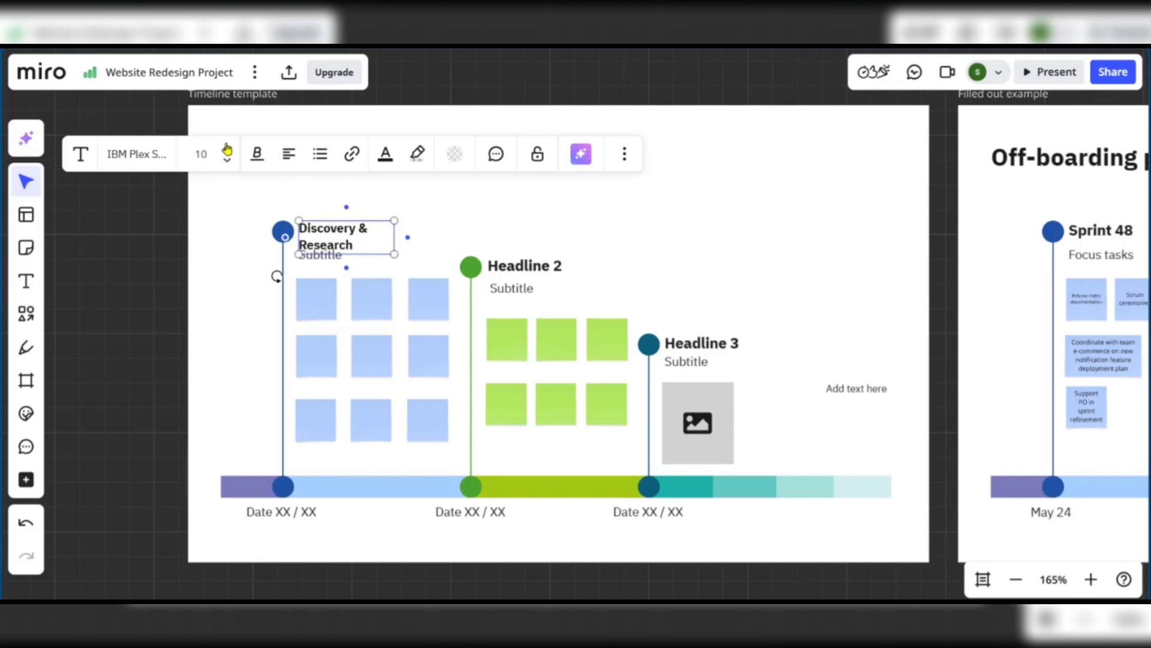
pyautogui.click(226, 149)
pyautogui.click(227, 148)
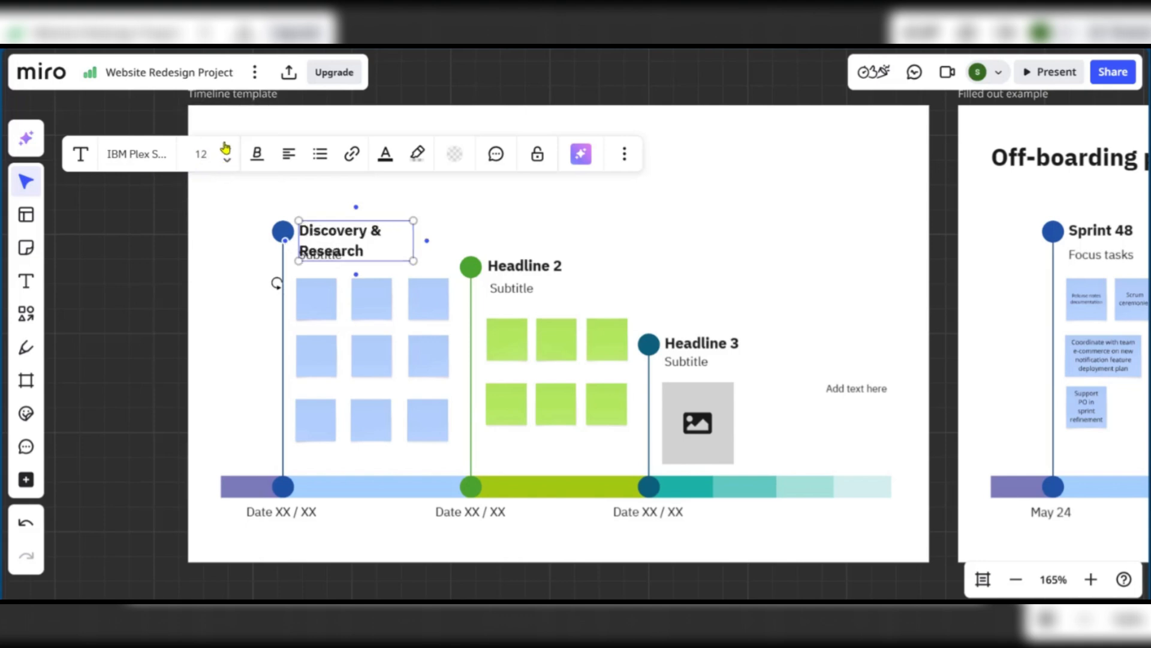
pyautogui.click(423, 252)
pyautogui.moveTo(352, 231); pyautogui.dragTo(352, 216)
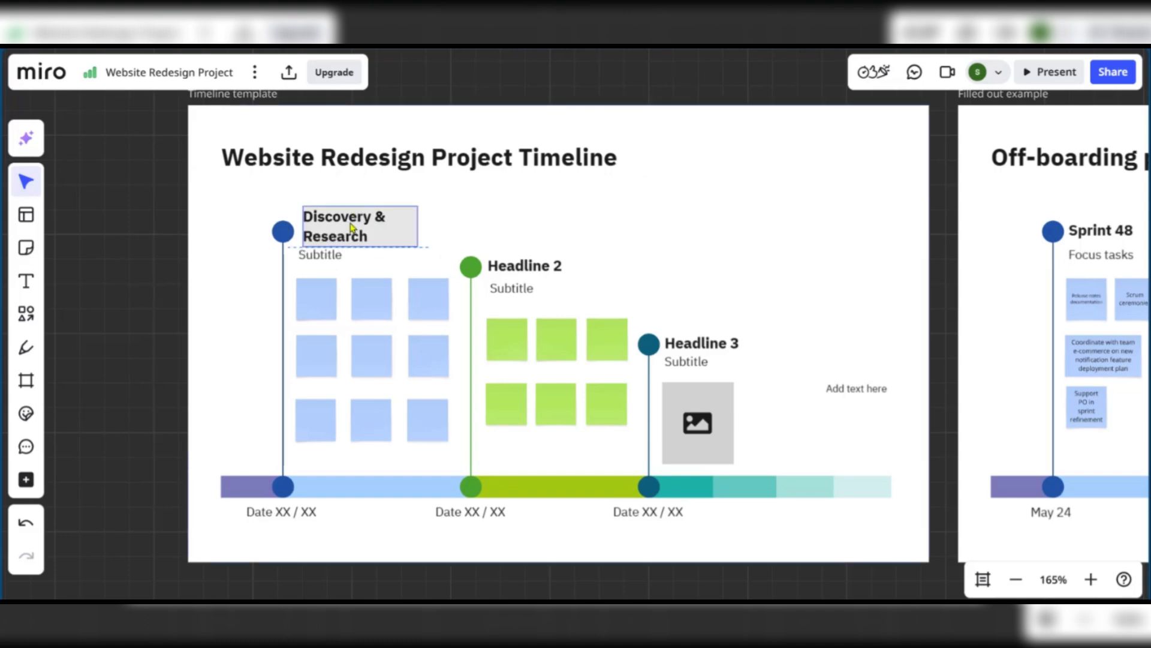
pyautogui.click(413, 238)
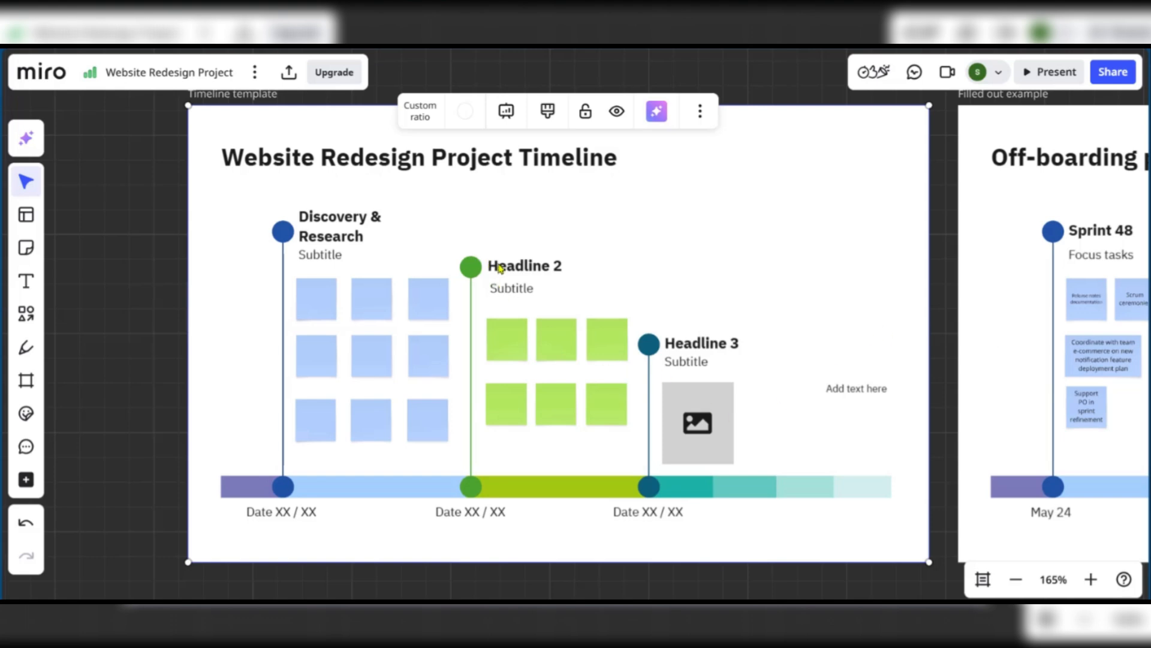
# Rename Headline 2 to 'Design & Prototyping' and lift it above its Subtitle
pyautogui.doubleClick(528, 265)
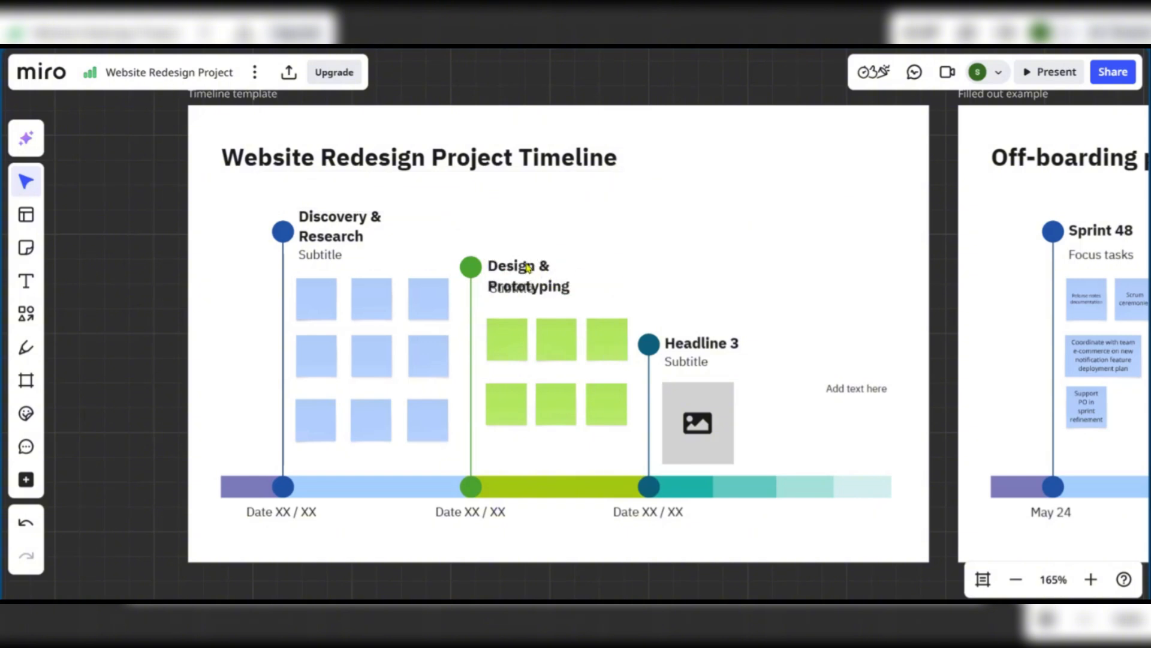
pyautogui.moveTo(527, 269)
pyautogui.mouseDown()
pyautogui.moveTo(529, 237)
pyautogui.moveTo(532, 251)
pyautogui.mouseUp()
pyautogui.click(579, 250)
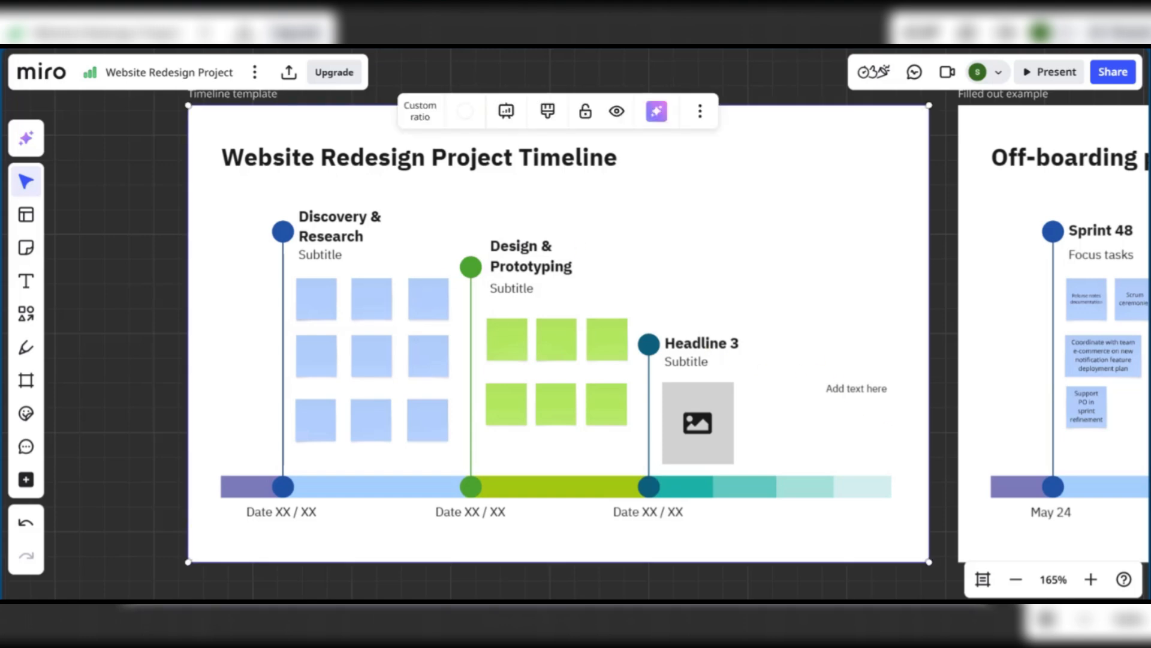
# Rename Headline 3 to 'Development & Launch' and lift it above its Subtitle
pyautogui.click(686, 346)
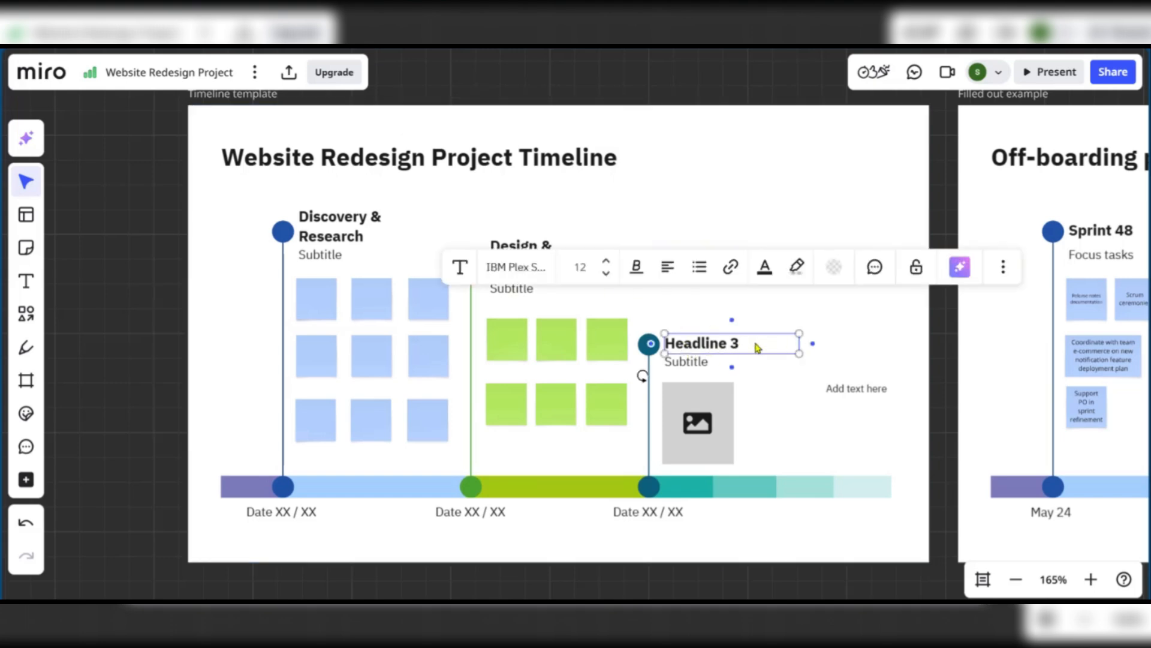
pyautogui.doubleClick(752, 344)
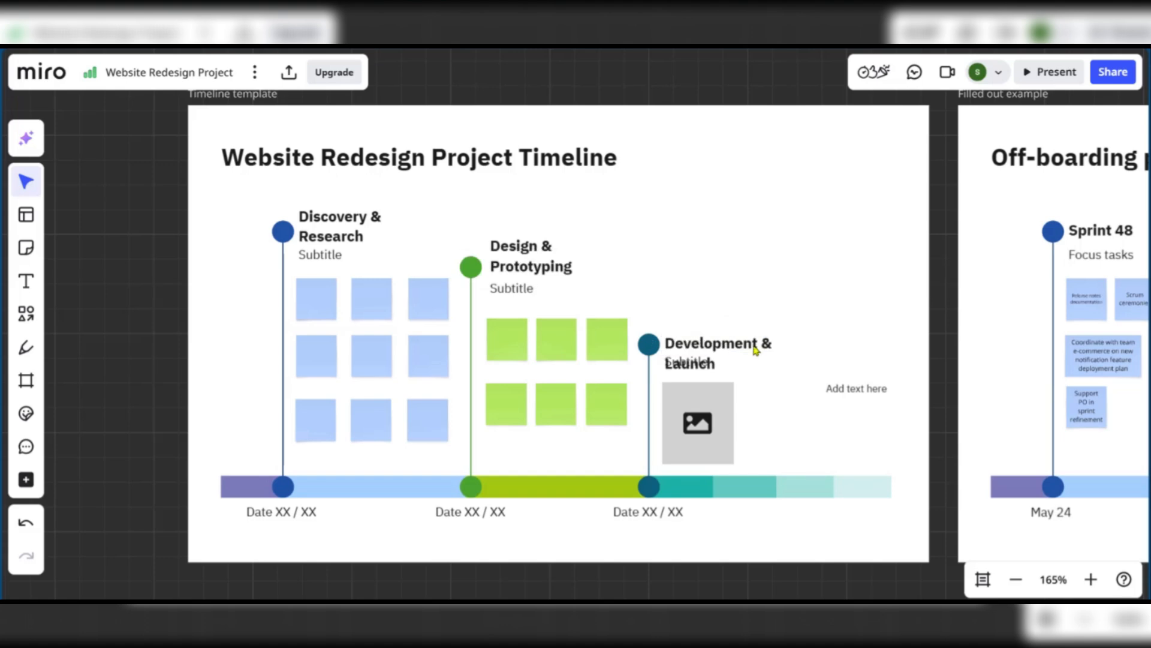
pyautogui.moveTo(754, 346); pyautogui.dragTo(758, 331)
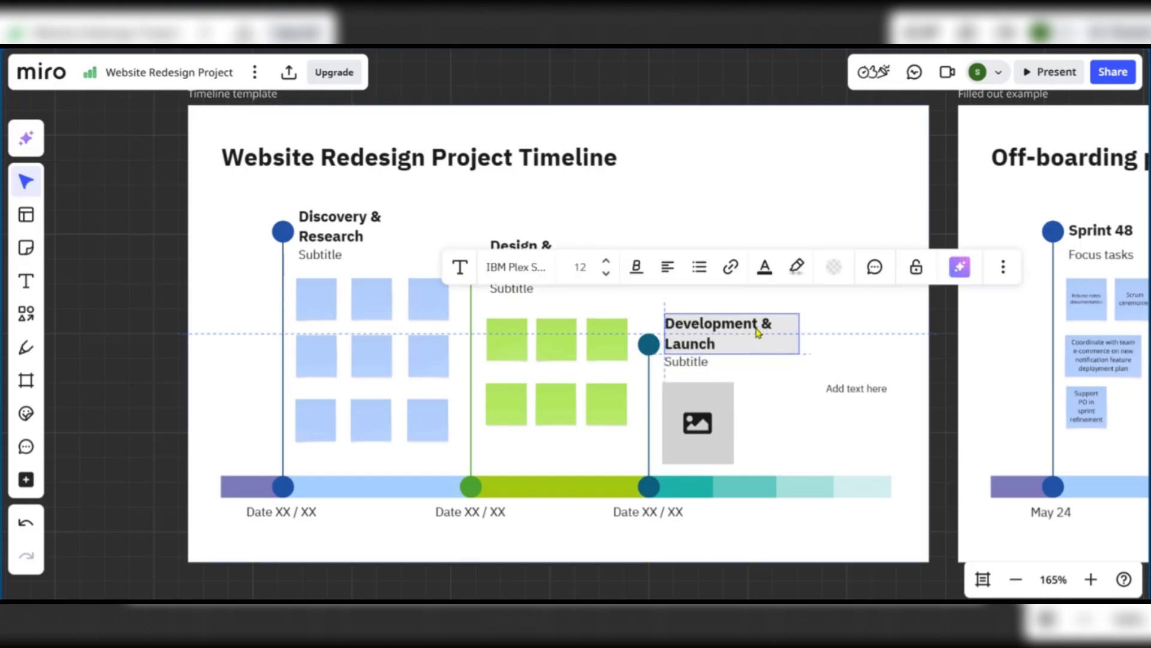
pyautogui.click(749, 375)
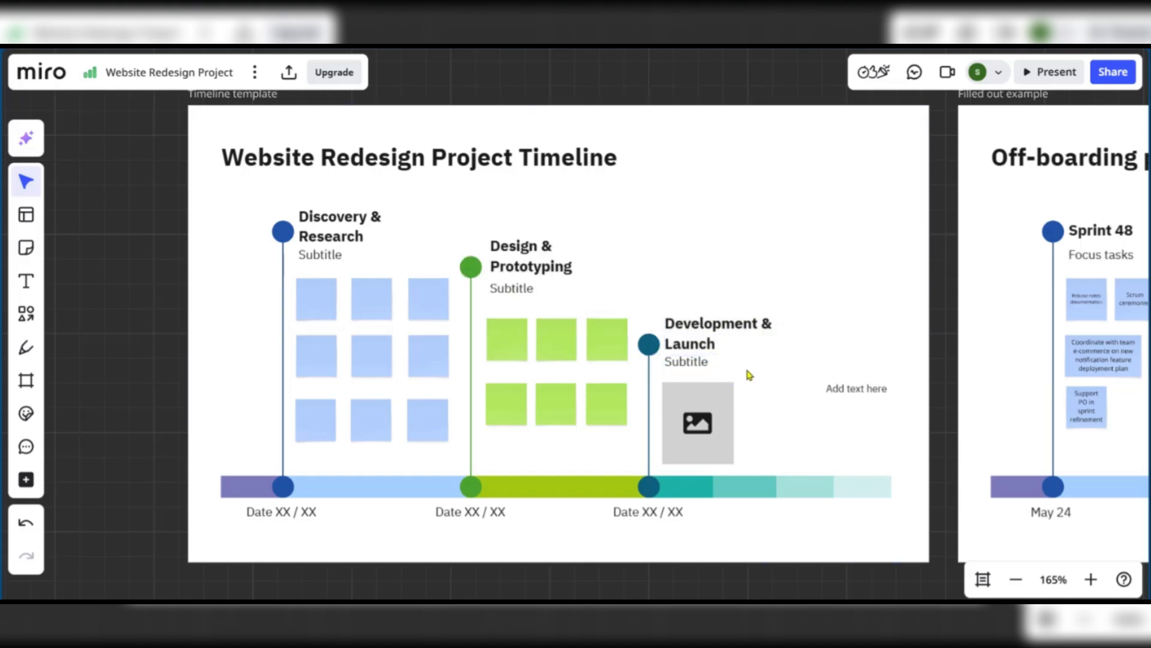
# Change the three 'Date XX / XX' labels to '1st Month', '2nd Month' and '3rd Month'
pyautogui.click(265, 517)
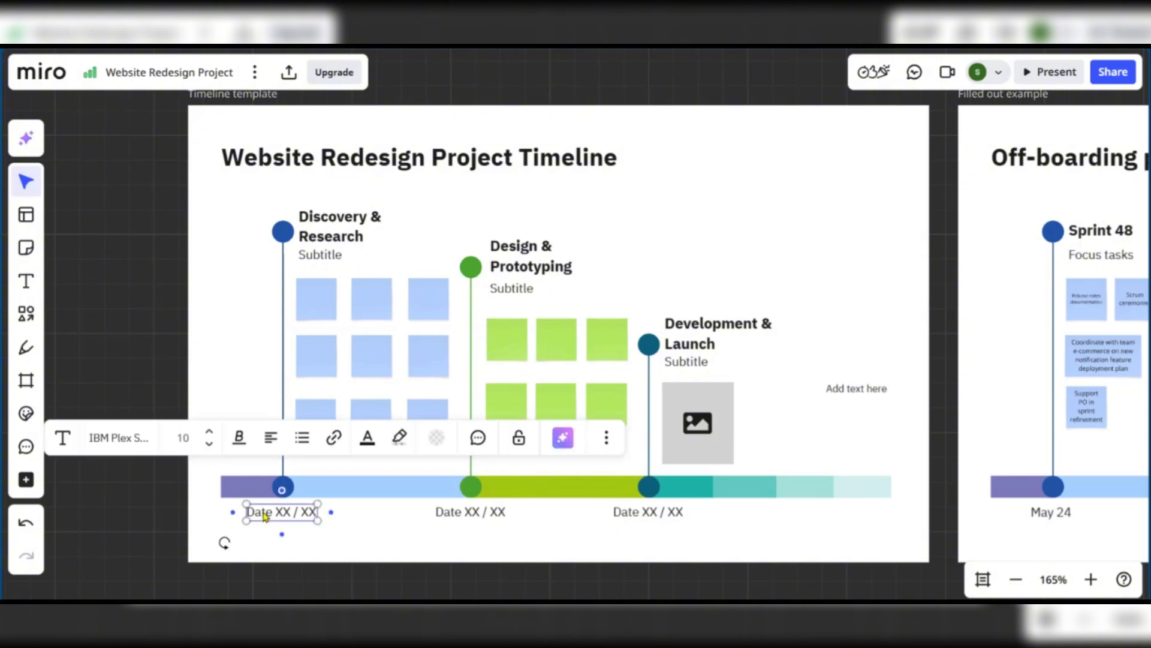
pyautogui.doubleClick(300, 515)
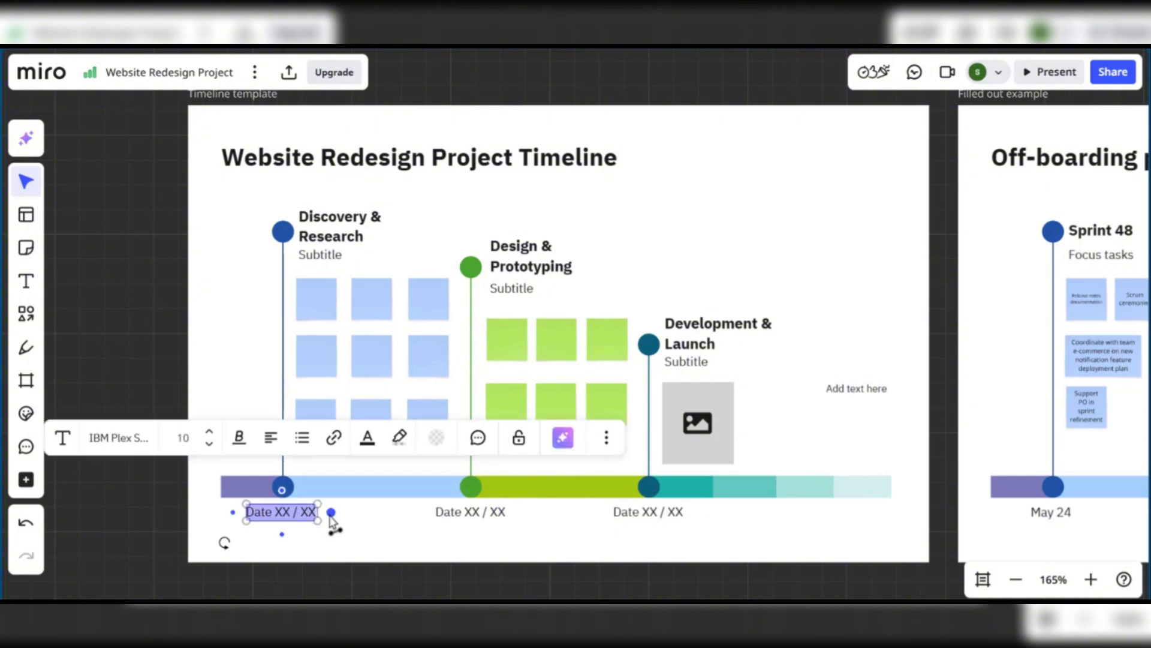
pyautogui.write('1st Month')
pyautogui.click(474, 514)
pyautogui.doubleClick(492, 513)
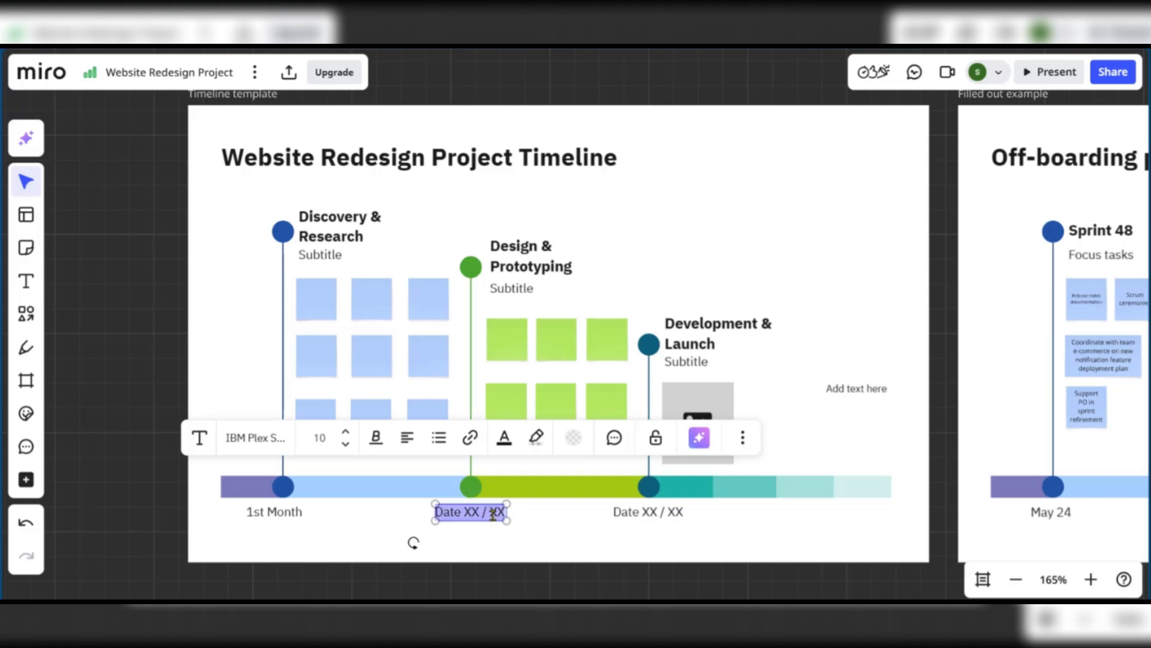
pyautogui.write('2nd Month')
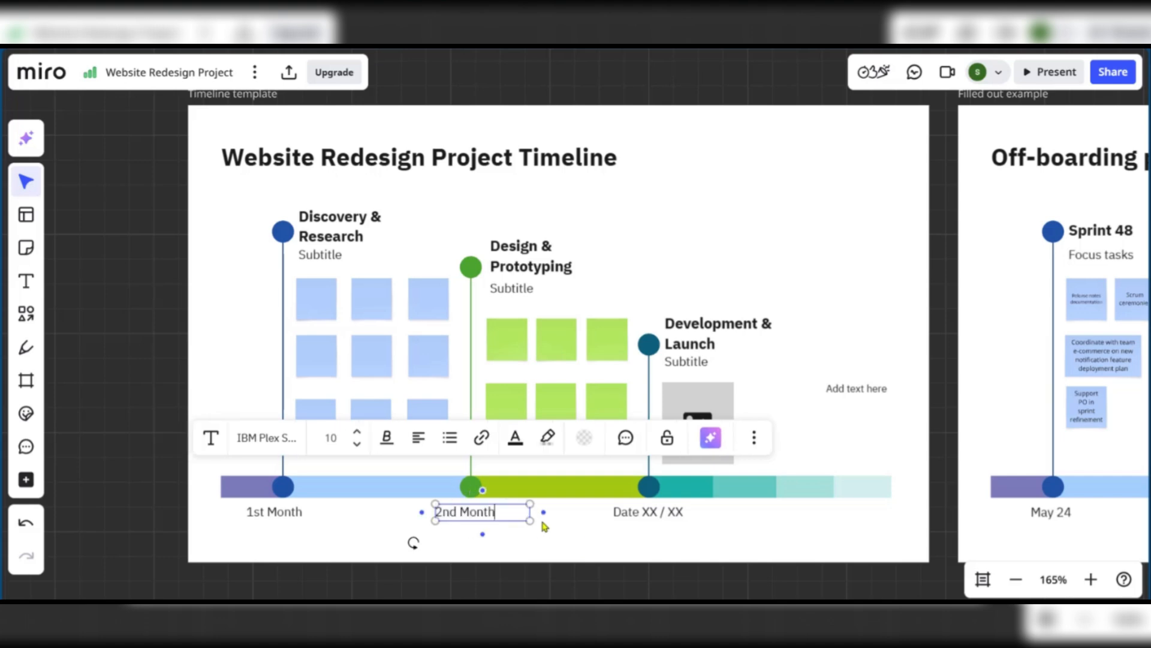
pyautogui.click(619, 526)
pyautogui.click(653, 515)
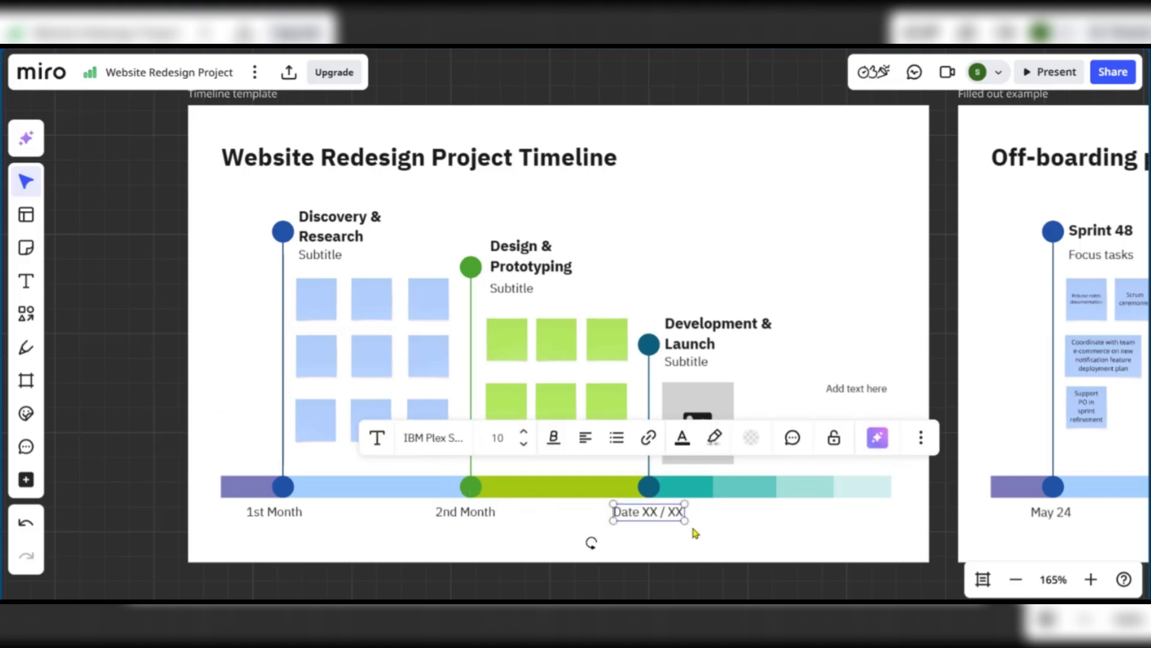
pyautogui.press('Return')
pyautogui.write('3rd Month')
pyautogui.click(695, 533)
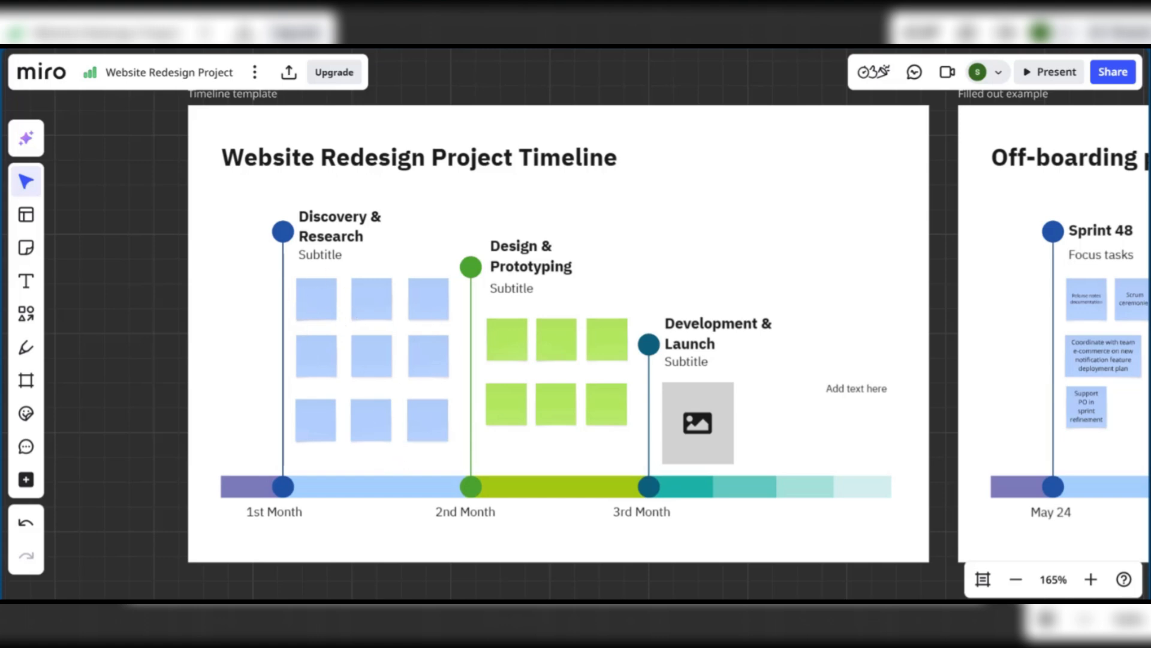
# Label the first row of blue notes User Interview Findings, Competitor Analysis and Website Analytics
pyautogui.scroll(8, 306, 304)
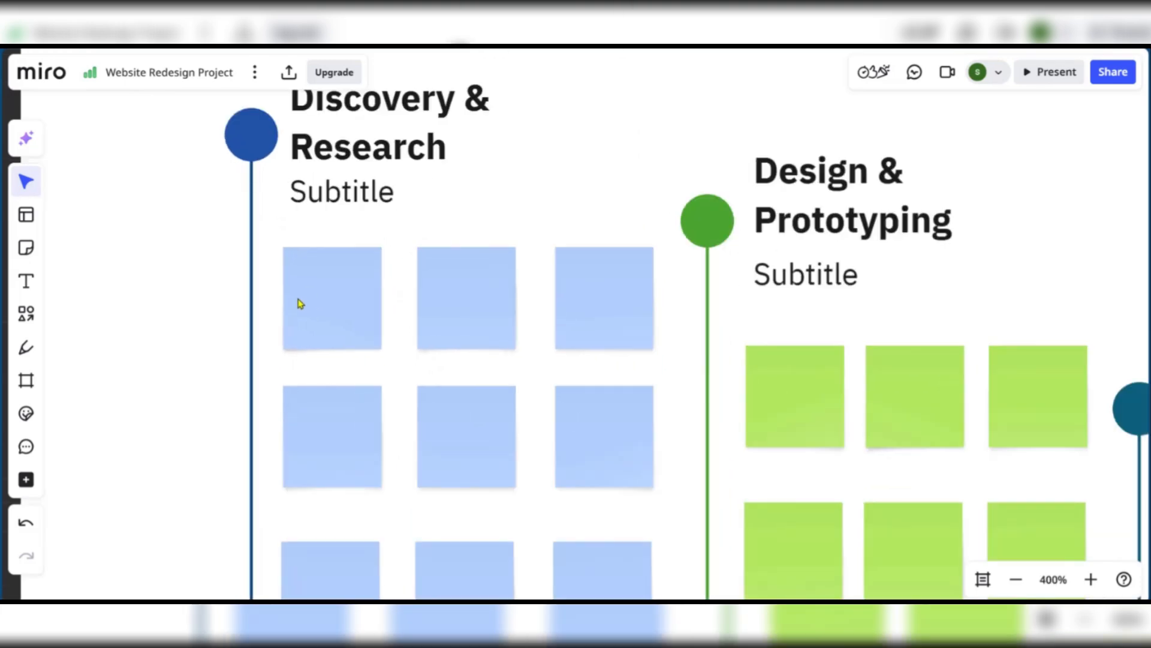
pyautogui.click(321, 296)
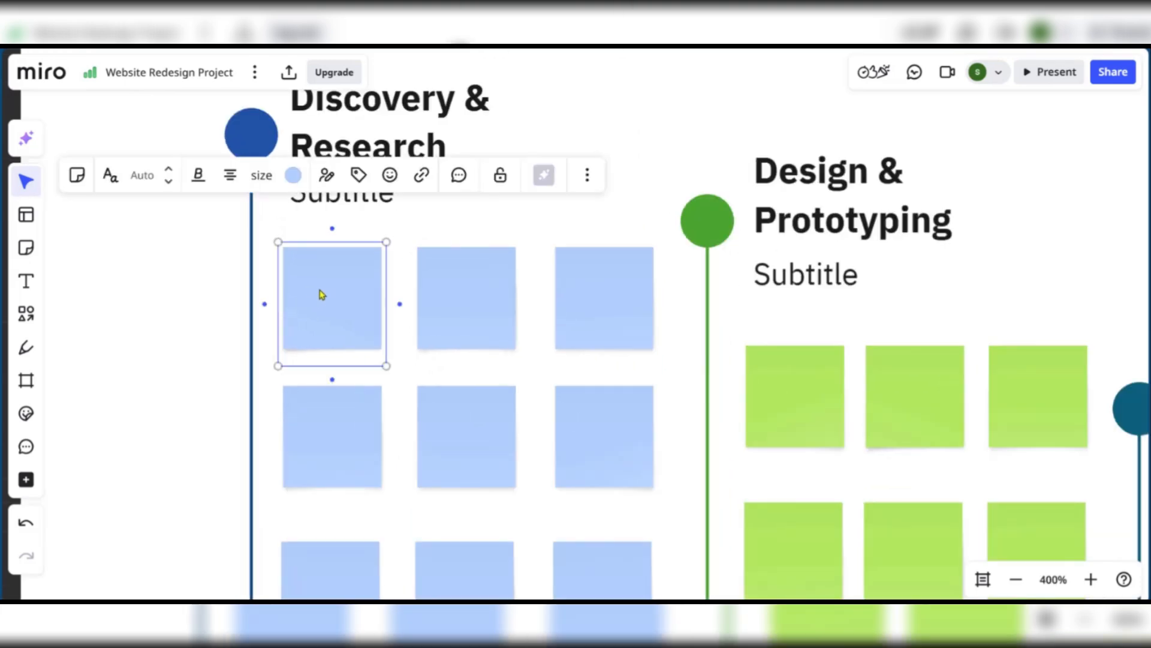
pyautogui.click(308, 303)
pyautogui.press('Return')
pyautogui.write('User Interview Findings')
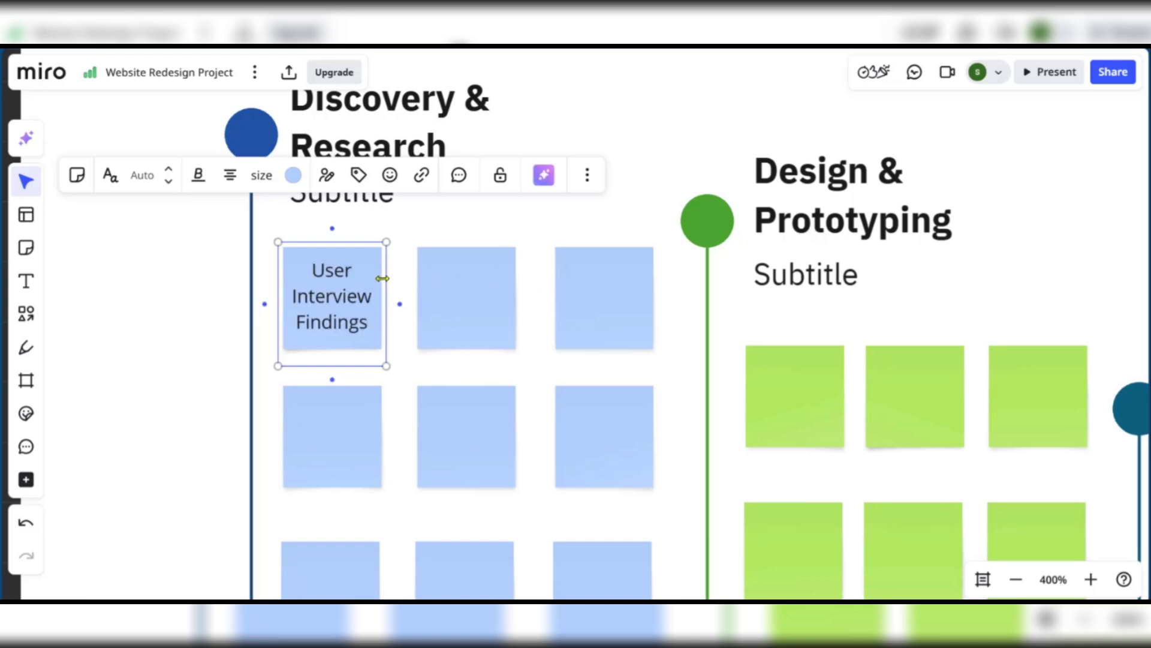
pyautogui.click(470, 217)
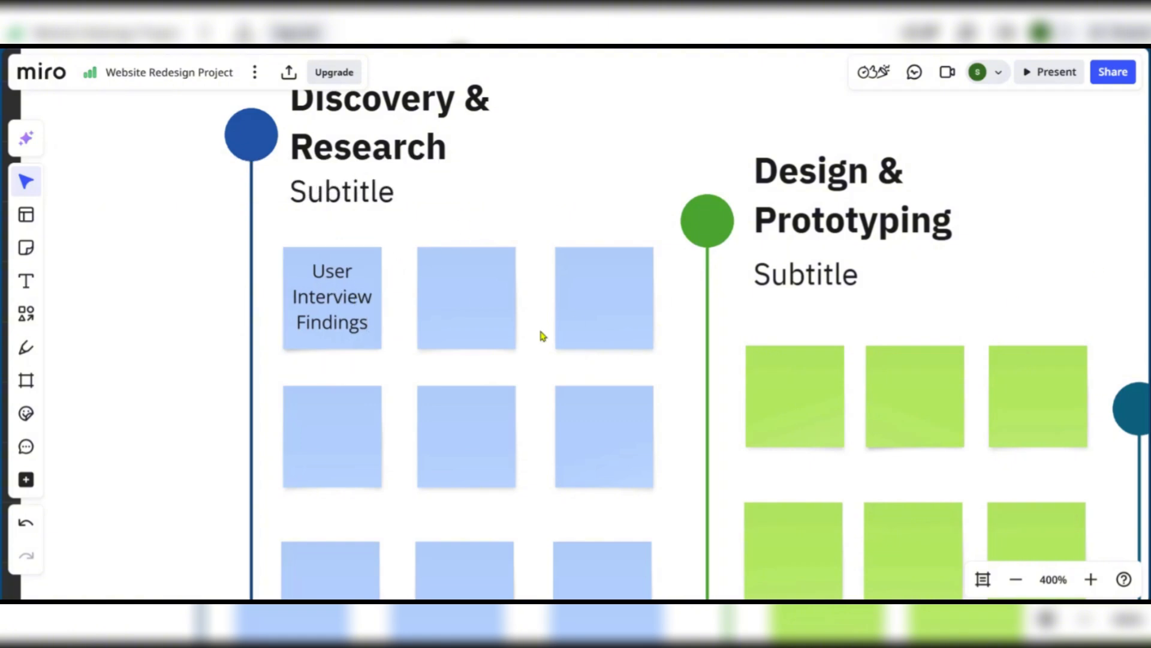
pyautogui.doubleClick(450, 286)
pyautogui.write('Competitor Analysis')
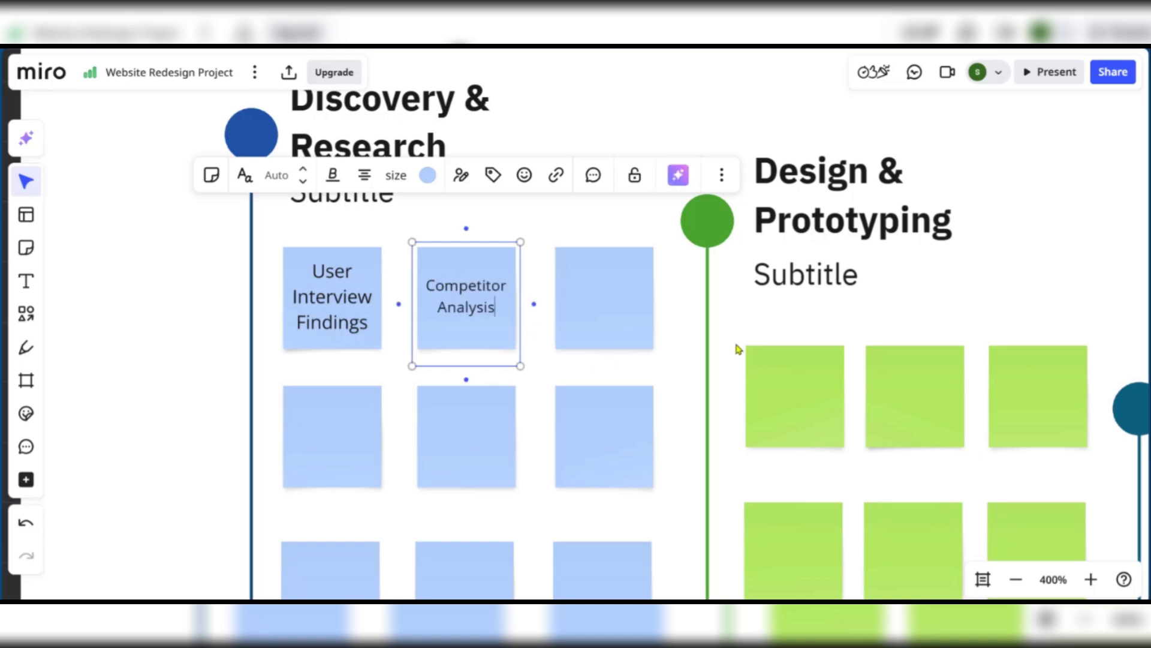
pyautogui.click(610, 297)
pyautogui.write('Website Analytics')
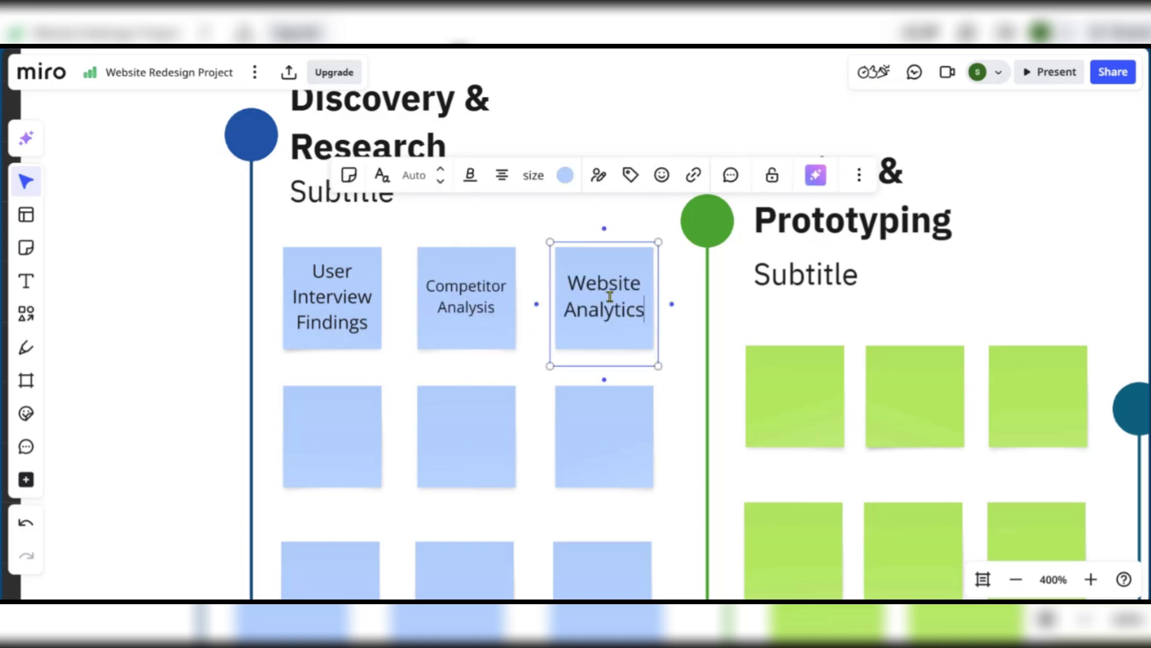
pyautogui.click(691, 357)
# Label the second-row notes SEO Audit and Brand Guidelines Review
pyautogui.click(311, 417)
pyautogui.click(309, 412)
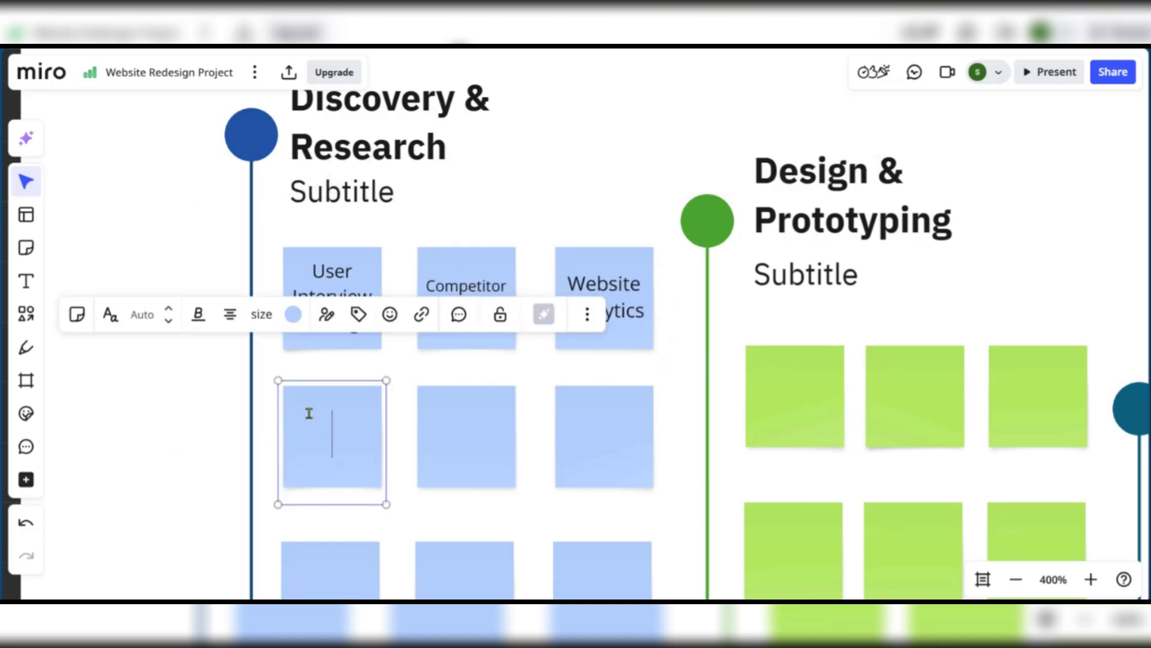
pyautogui.write('SEO Audit')
pyautogui.click(400, 375)
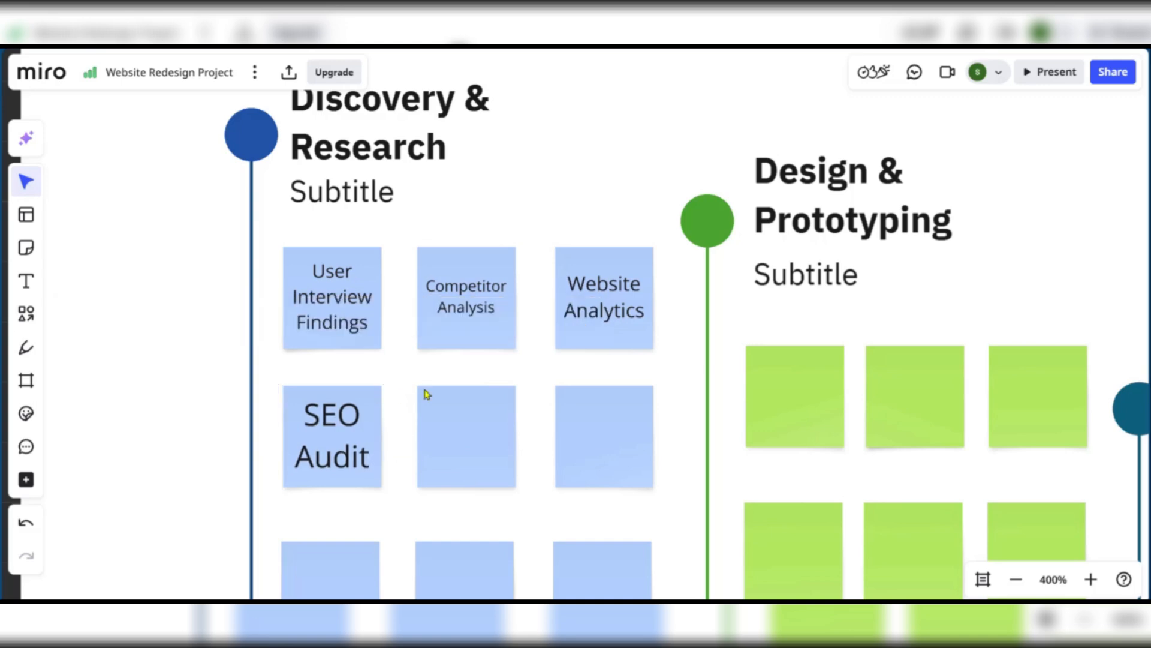
pyautogui.doubleClick(453, 422)
pyautogui.write('Brand Guidelines Review')
pyautogui.press('Escape')
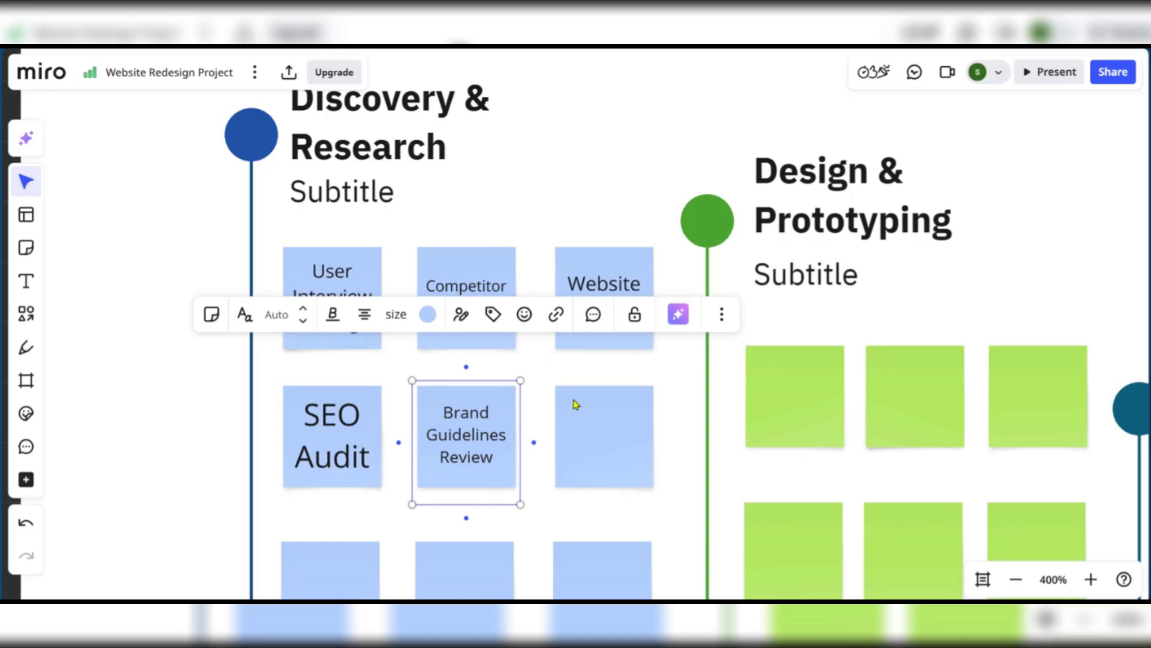
pyautogui.scroll(-2, 575, 405)
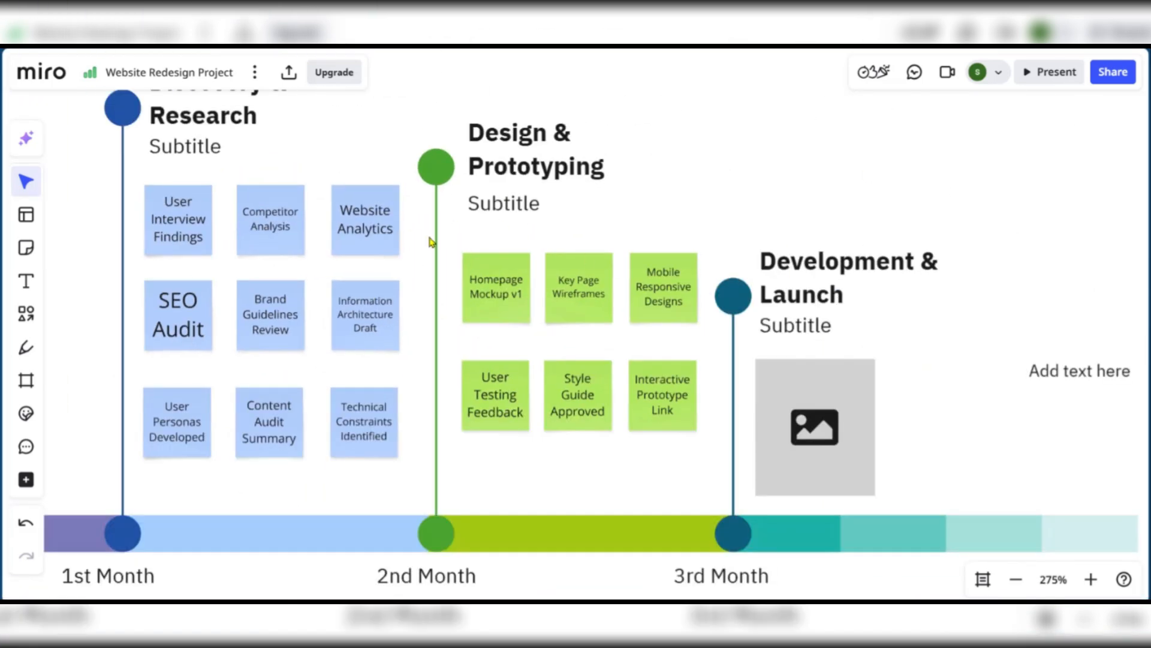
# Pan and zoom across the Website Redesign Project Timeline until the whole frame and its title are visible
pyautogui.scroll(-4, 432, 242)
pyautogui.scroll(1, 510, 288)
pyautogui.moveTo(657, 135); pyautogui.dragTo(729, 199)
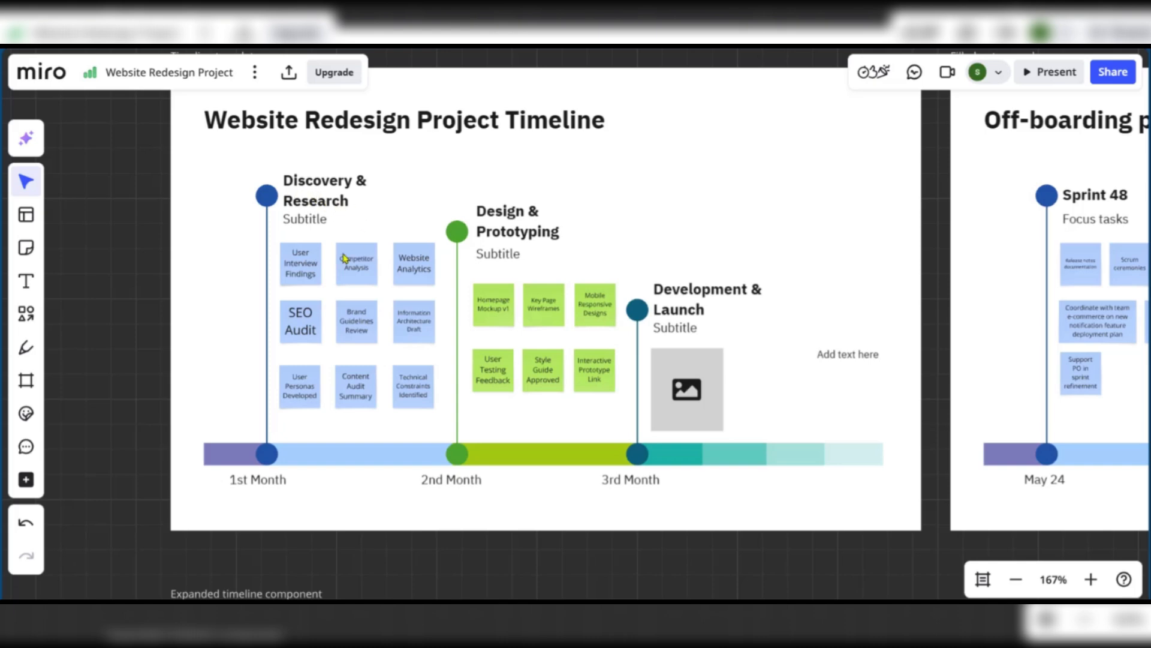
pyautogui.scroll(3, 379, 353)
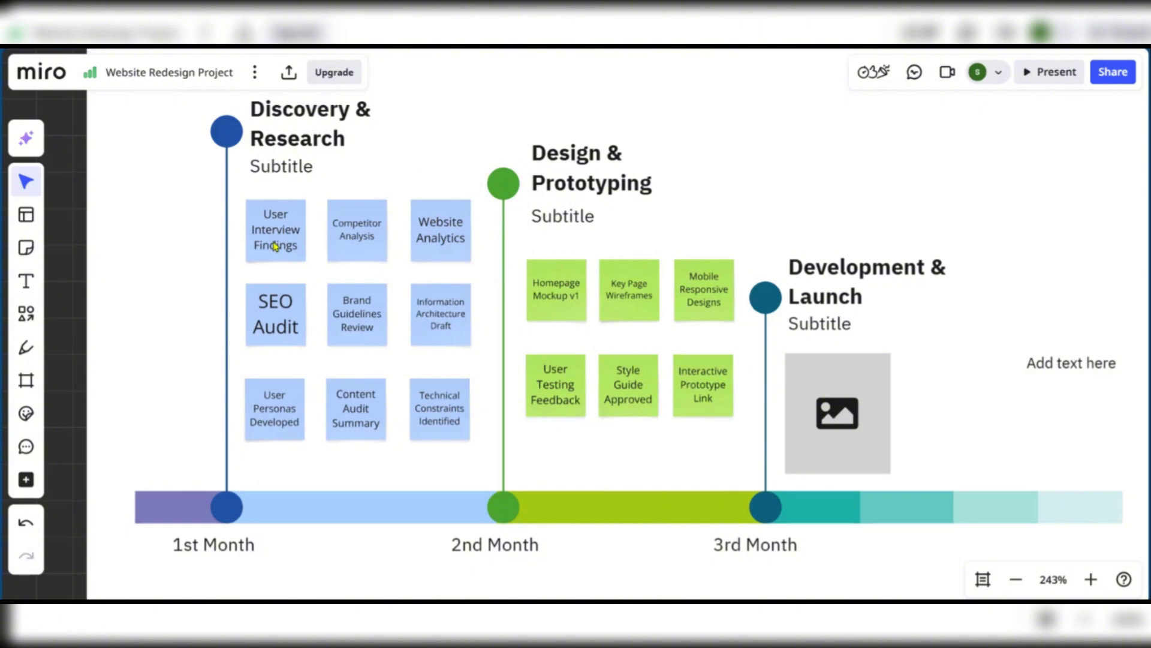
pyautogui.scroll(2, 275, 246)
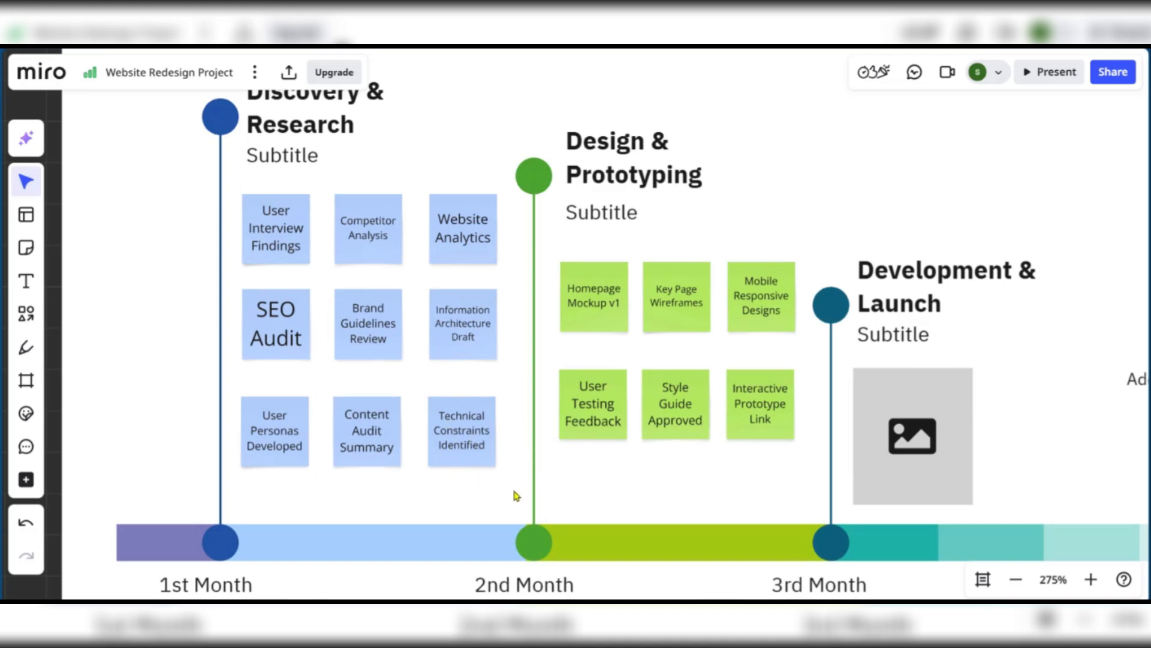
pyautogui.moveTo(513, 492); pyautogui.dragTo(426, 476)
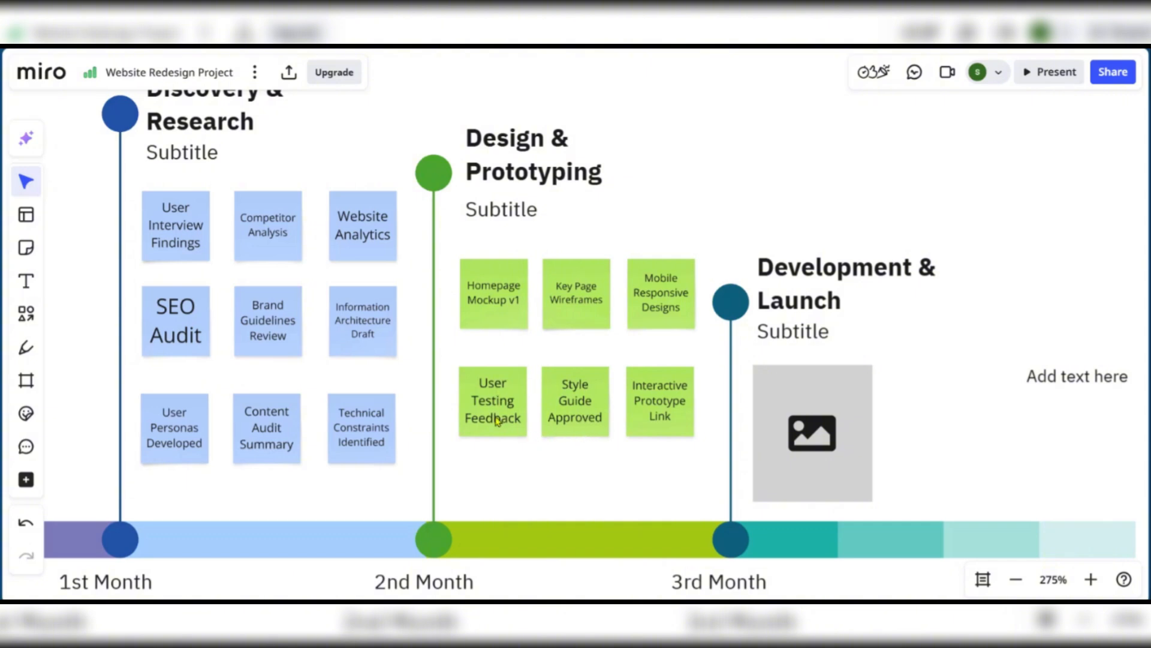
pyautogui.moveTo(639, 467); pyautogui.dragTo(495, 446)
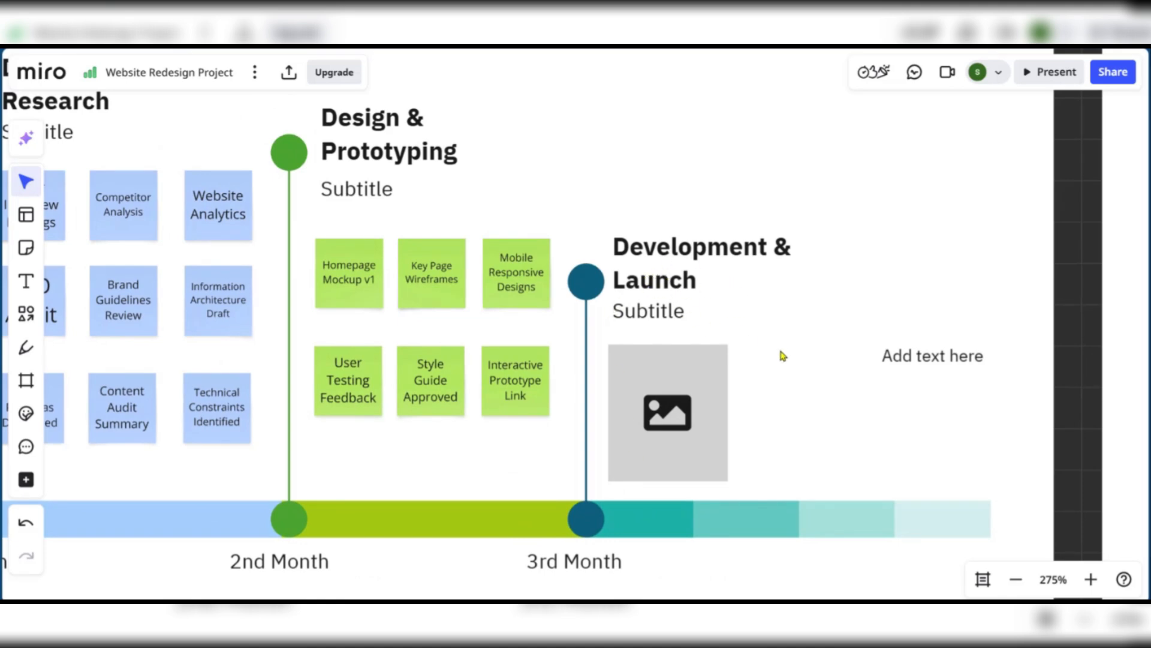
pyautogui.moveTo(783, 356); pyautogui.dragTo(753, 326)
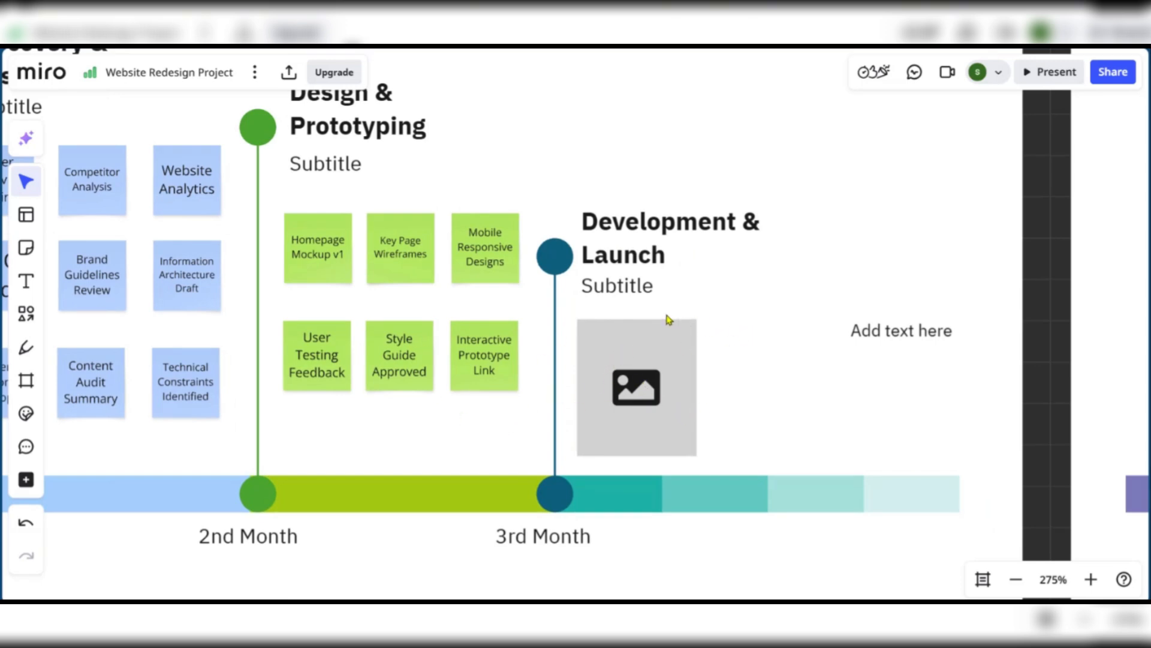
pyautogui.moveTo(718, 304); pyautogui.dragTo(864, 314)
pyautogui.scroll(-2, 864, 313)
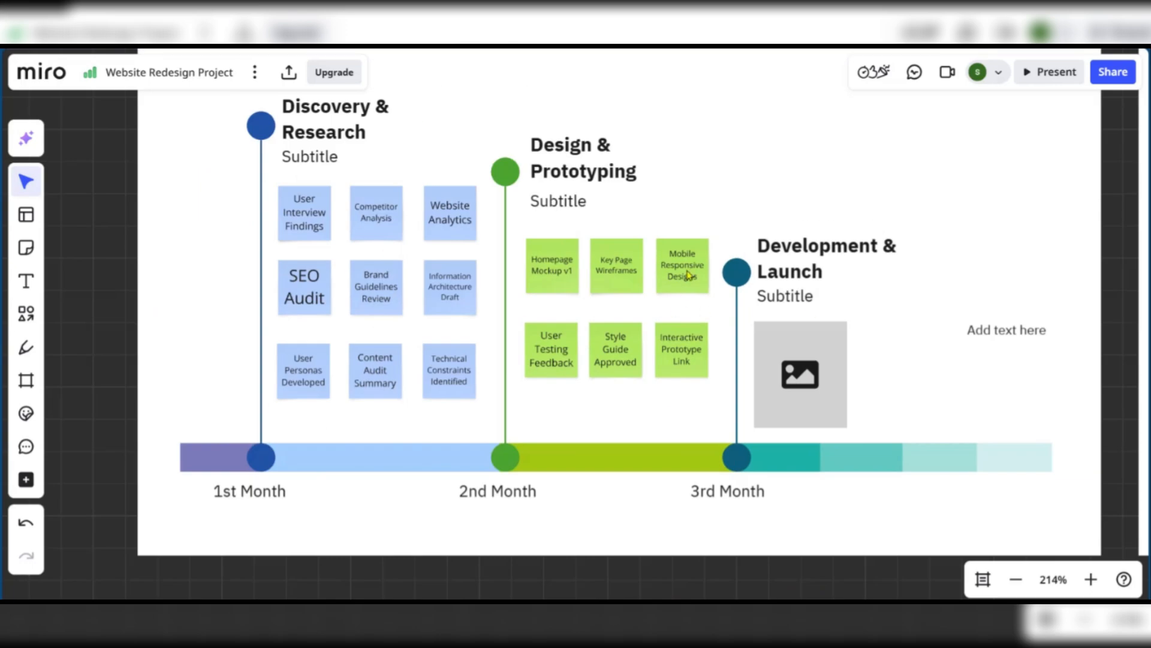
pyautogui.moveTo(779, 157); pyautogui.dragTo(711, 234)
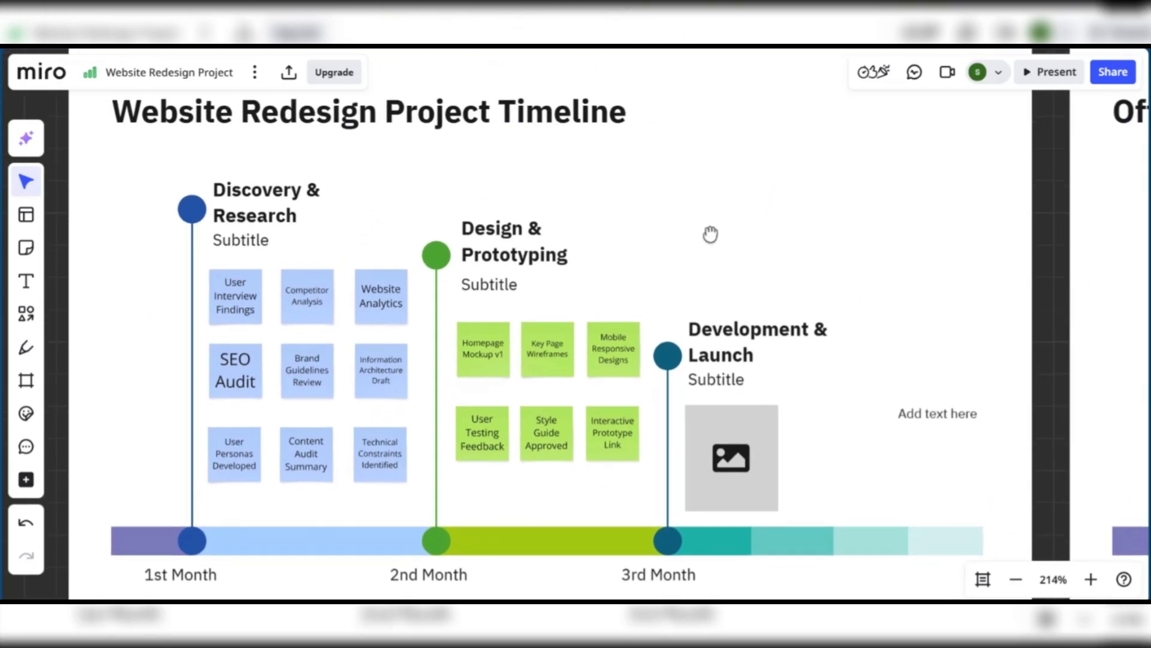
pyautogui.scroll(-2, 712, 234)
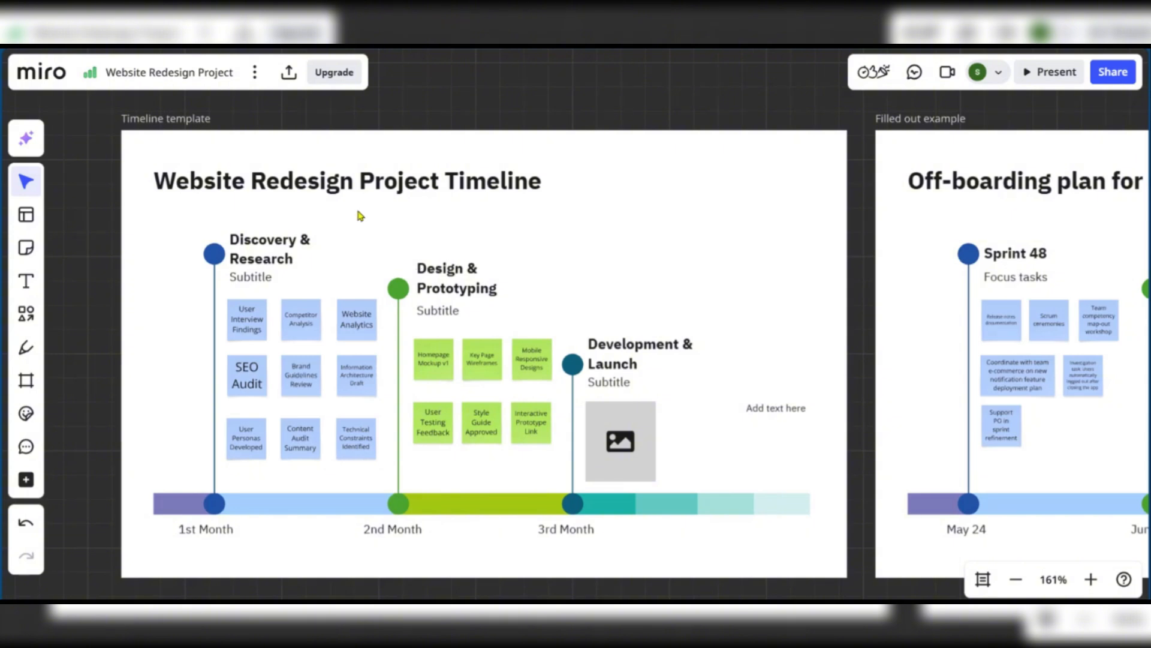
# In the Share dialog, switch the invite link to Can view, then back to Can edit, and copy it
pyautogui.click(1101, 74)
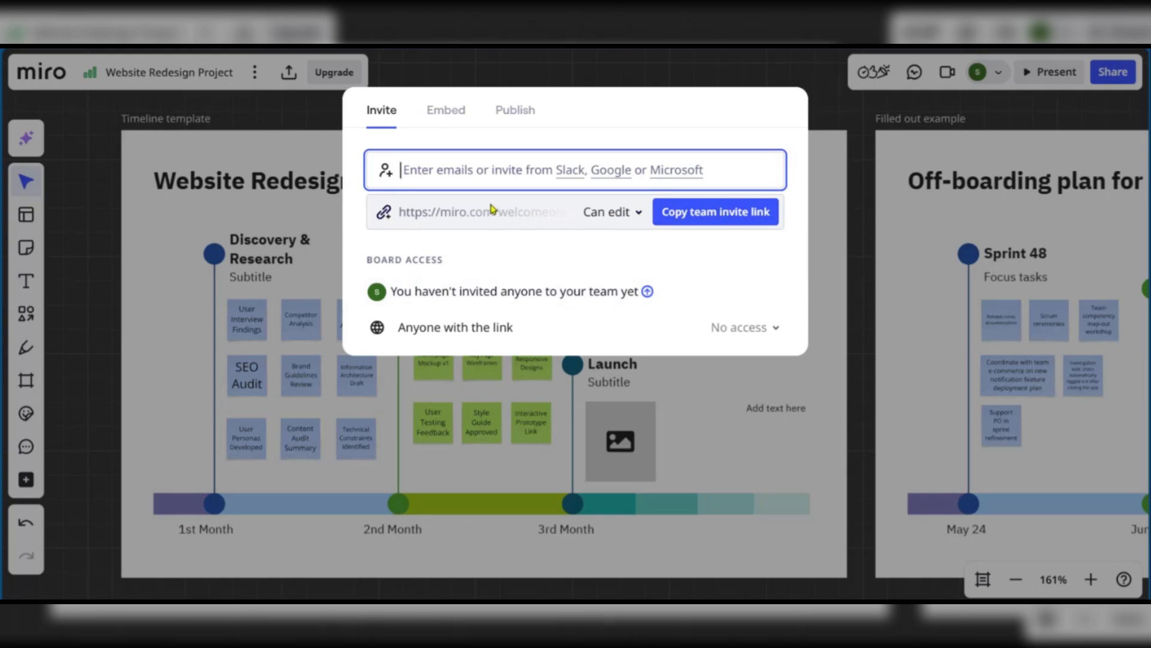
pyautogui.click(614, 216)
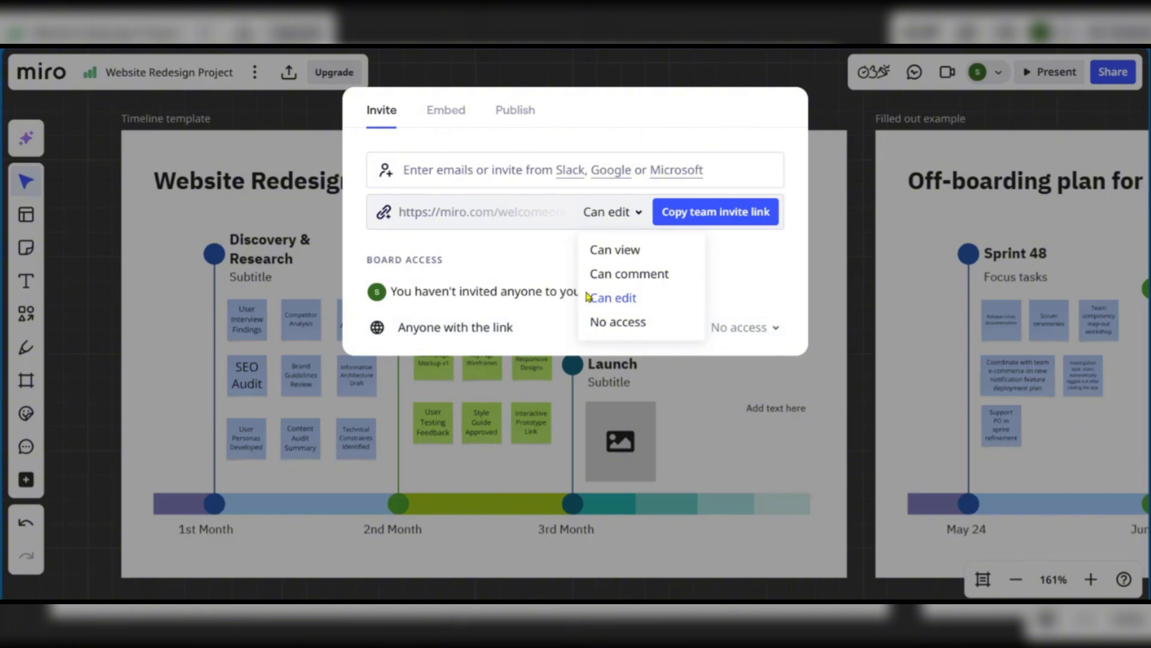
pyautogui.click(612, 222)
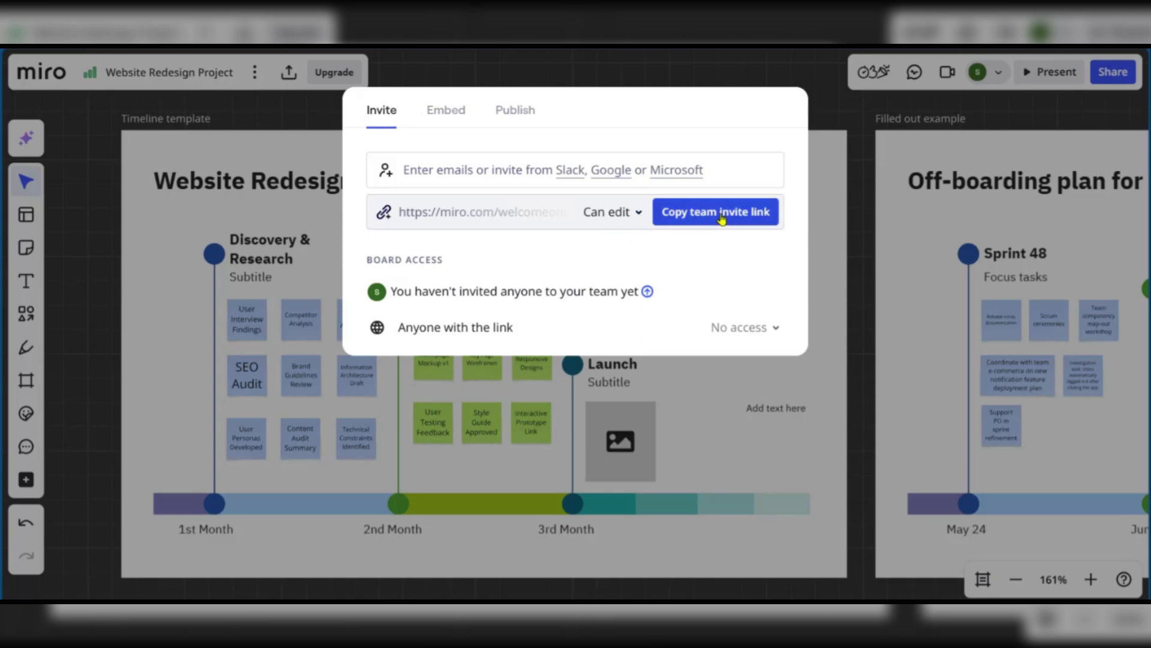
pyautogui.click(627, 214)
pyautogui.click(631, 251)
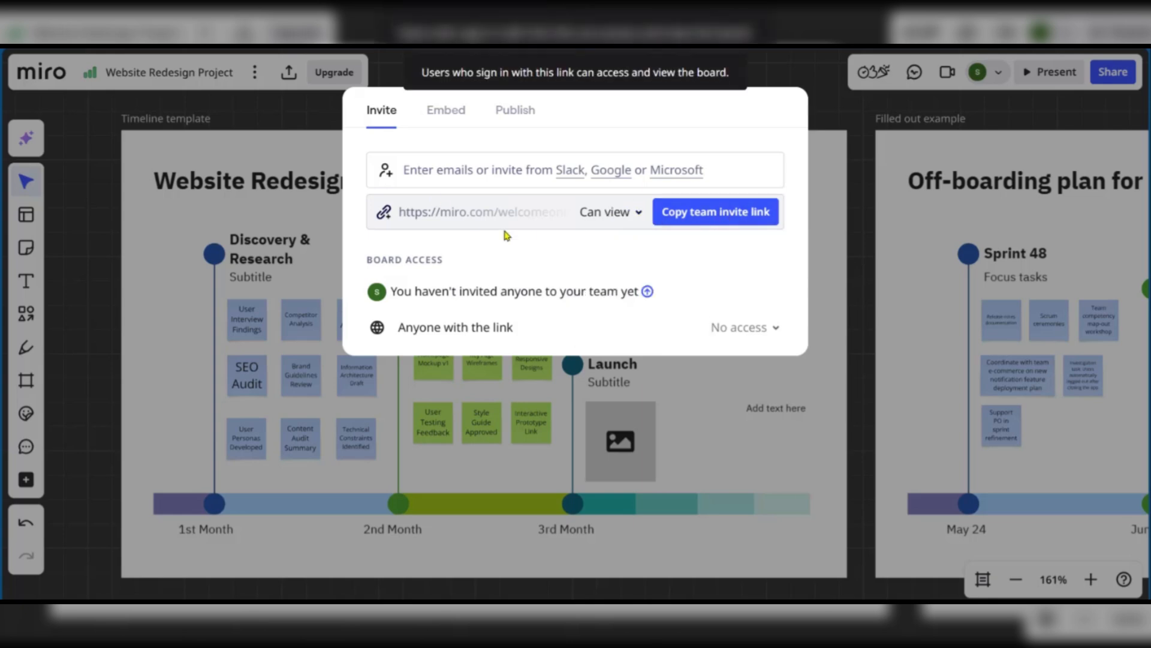
pyautogui.click(618, 211)
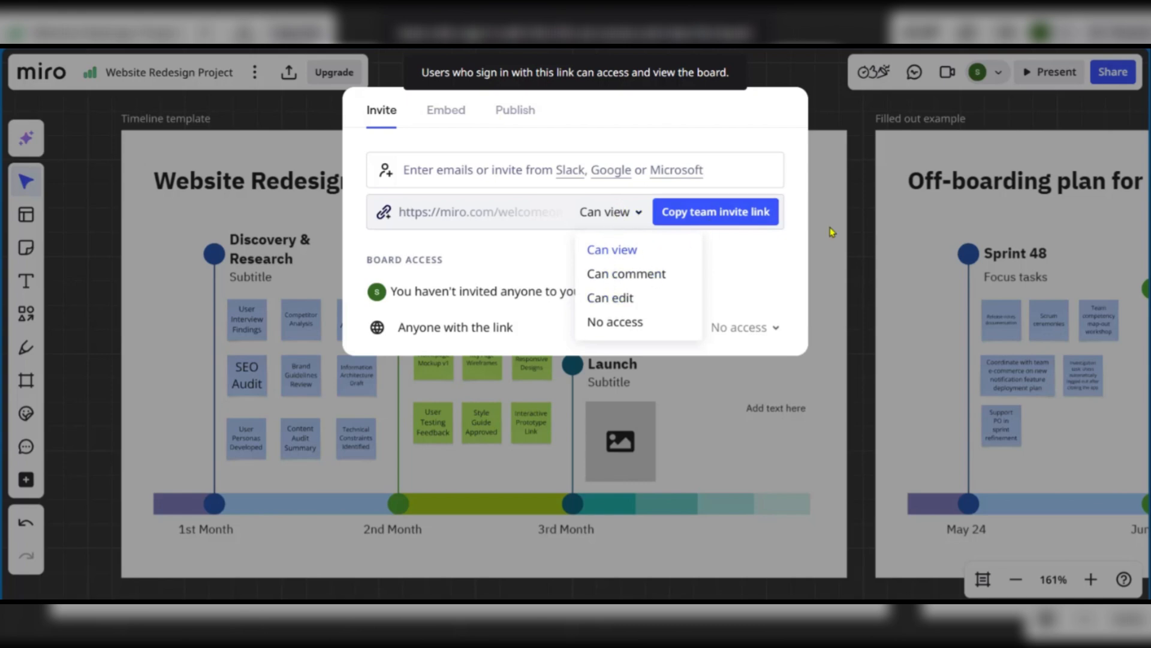
pyautogui.click(628, 307)
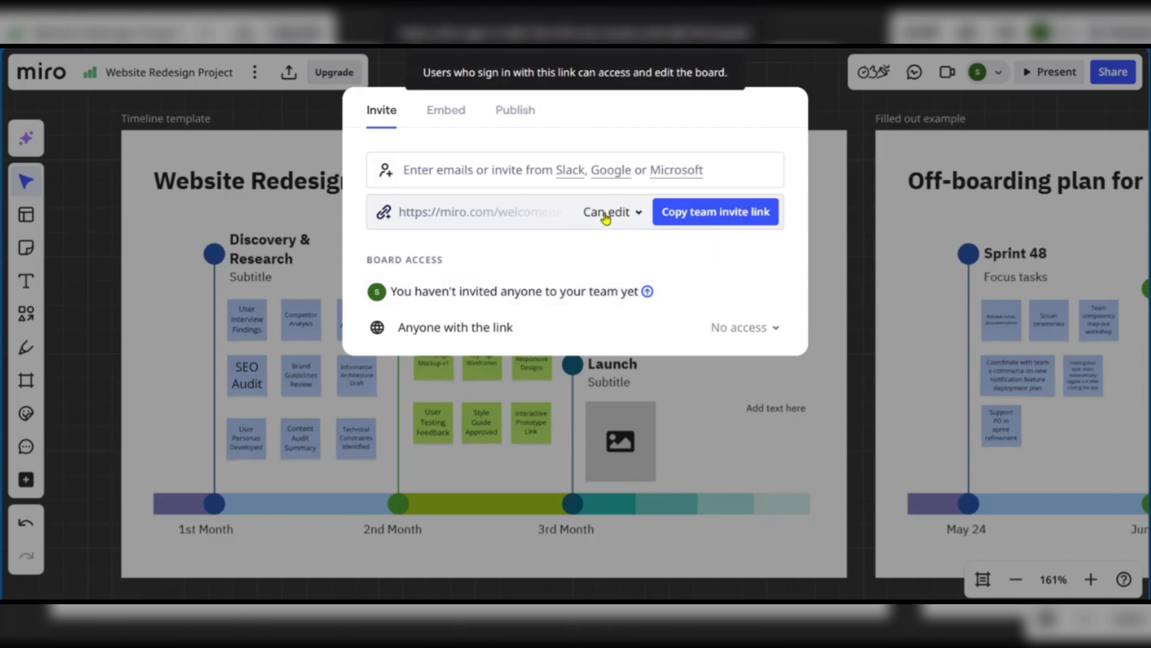
pyautogui.click(694, 218)
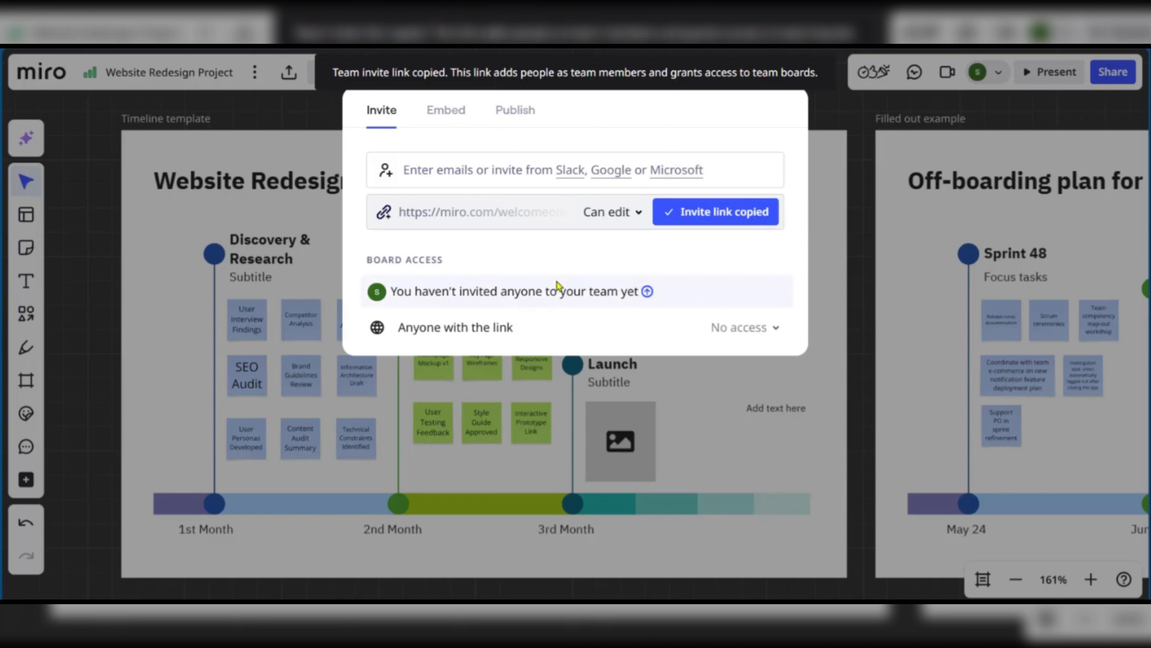
# Look at the Publish tab's template options, then close the Share window
pyautogui.click(519, 112)
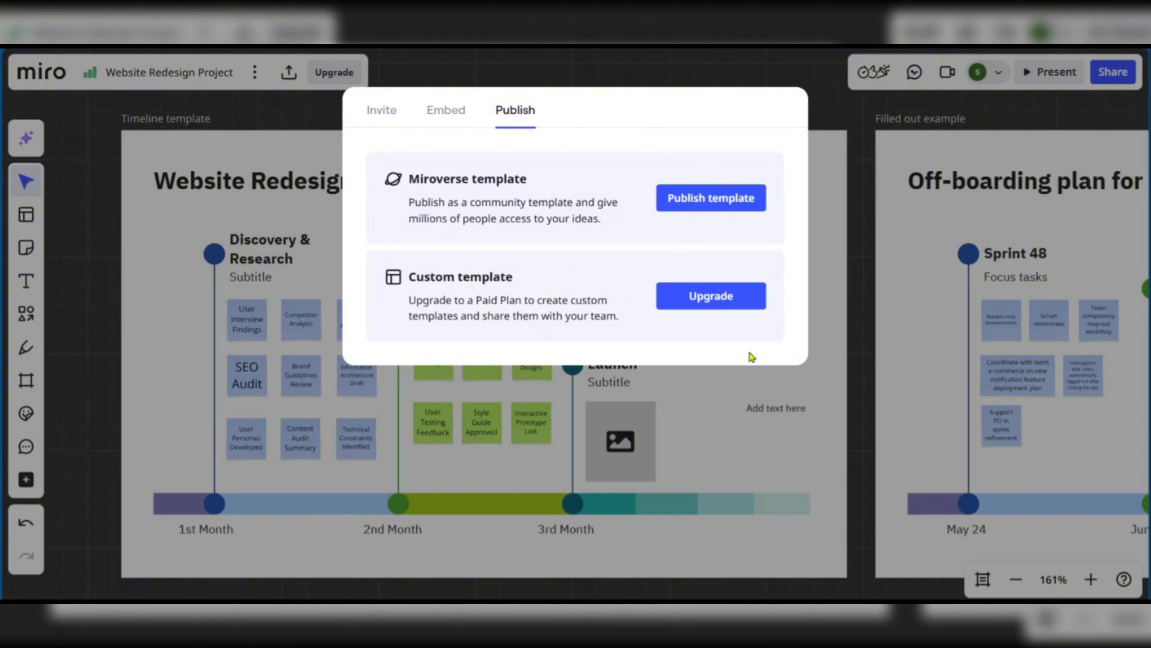
pyautogui.click(837, 102)
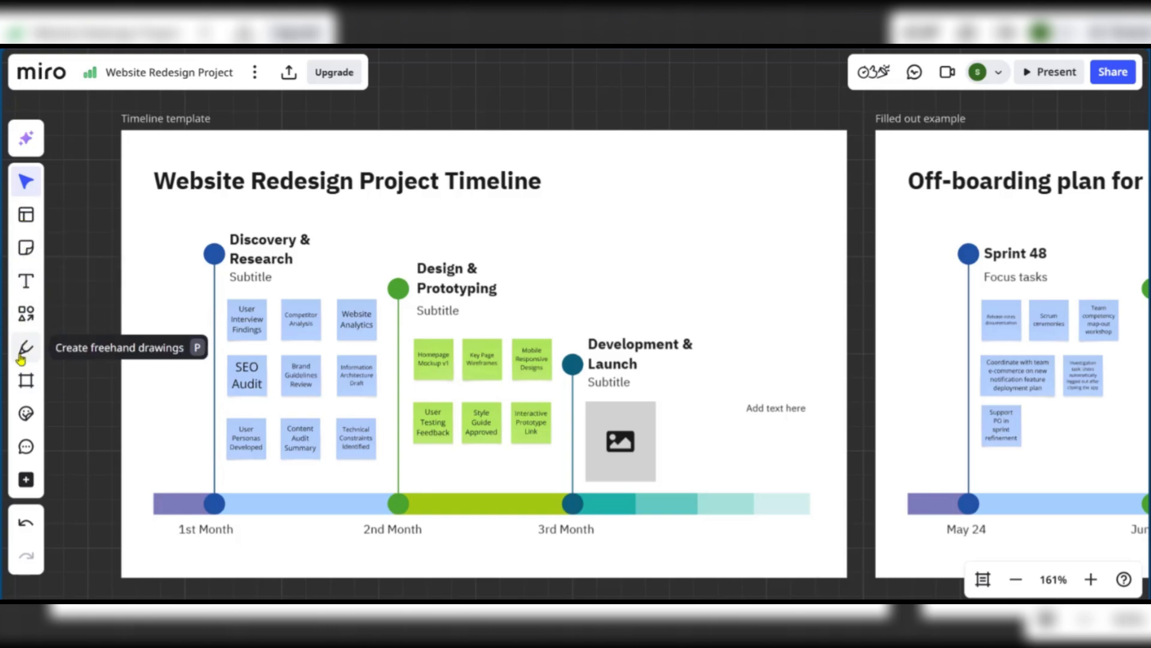
# Place a yellow sticky note and move it to the timeline frame's upper-right corner beside the title
pyautogui.click(24, 251)
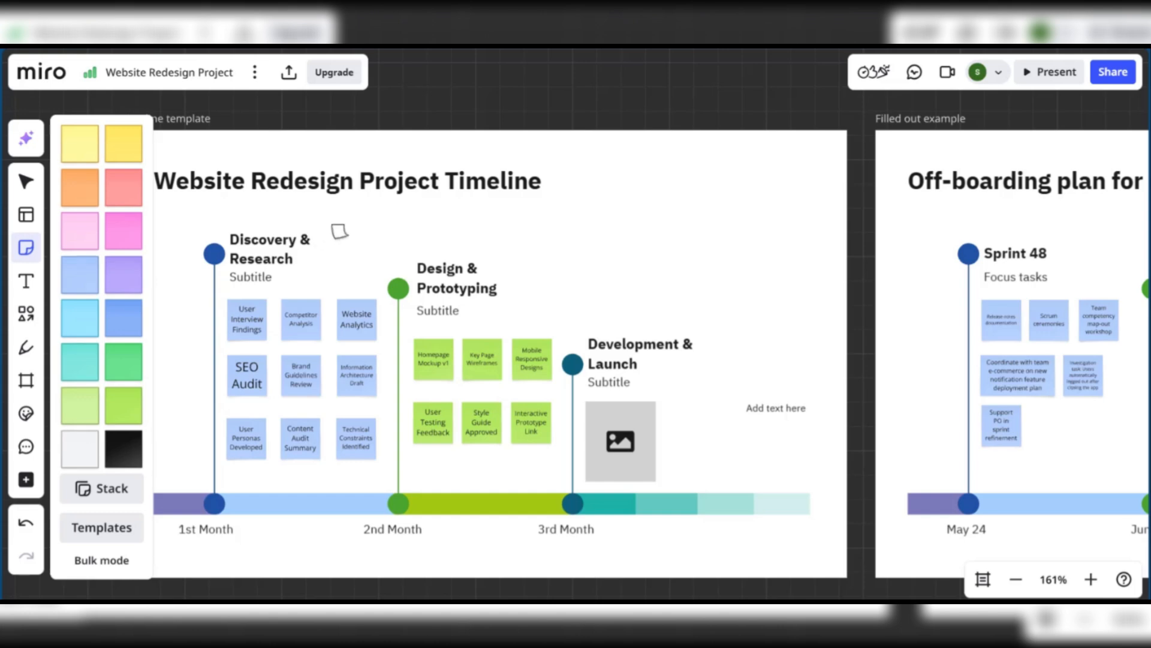
pyautogui.click(323, 228)
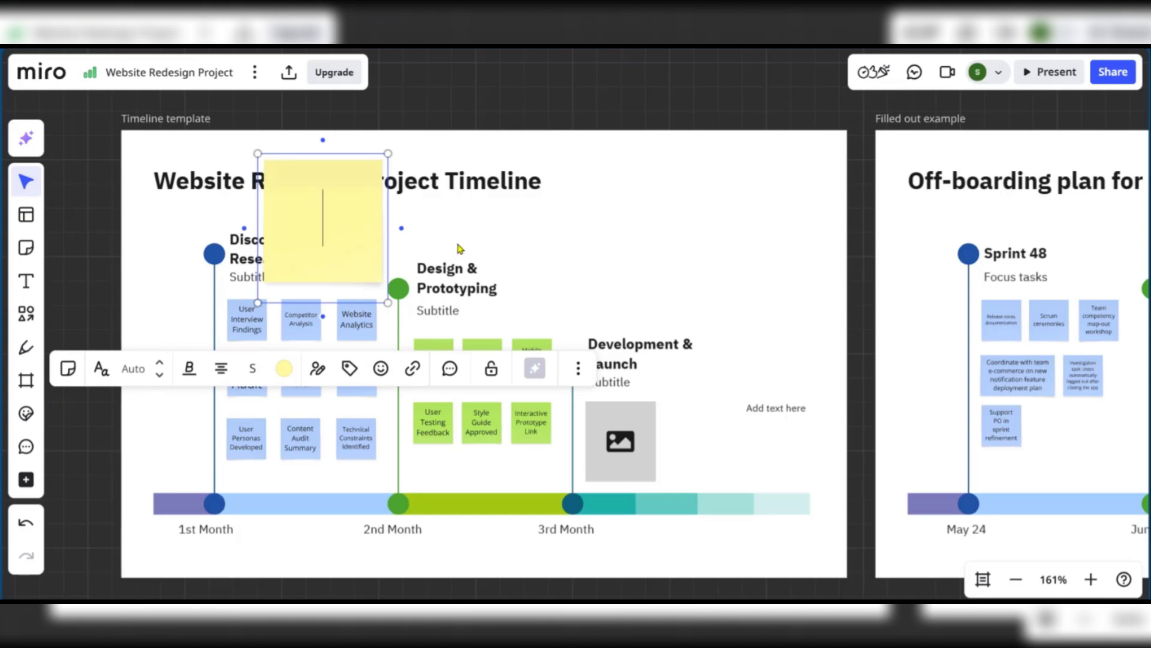
pyautogui.click(502, 245)
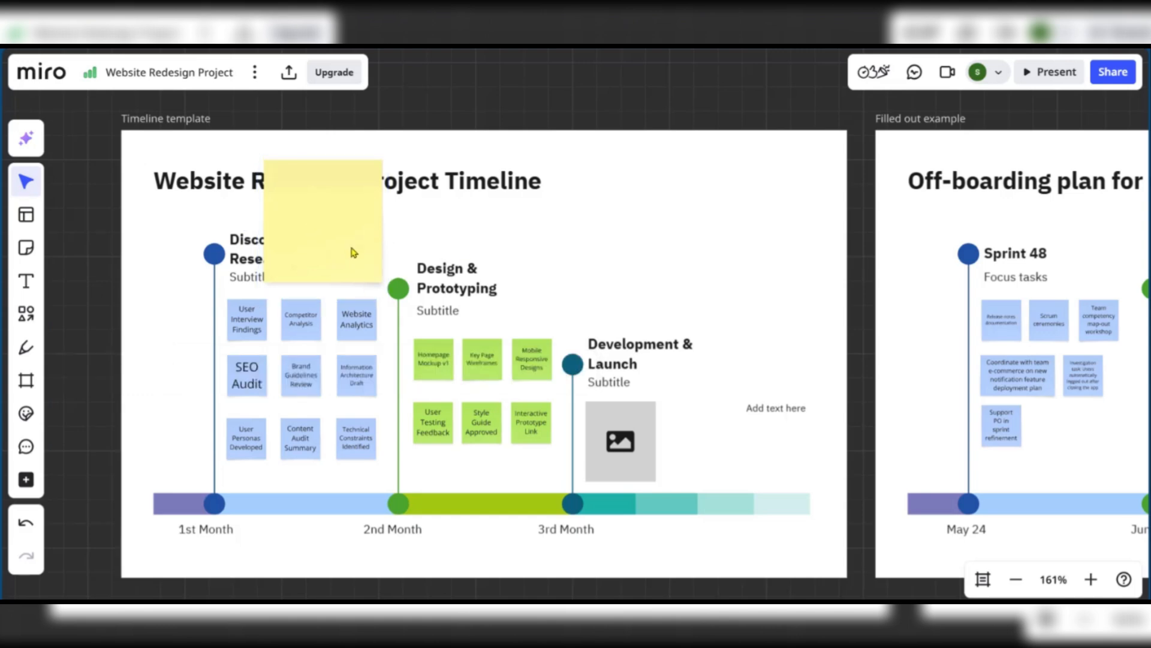
pyautogui.moveTo(352, 249); pyautogui.dragTo(724, 224)
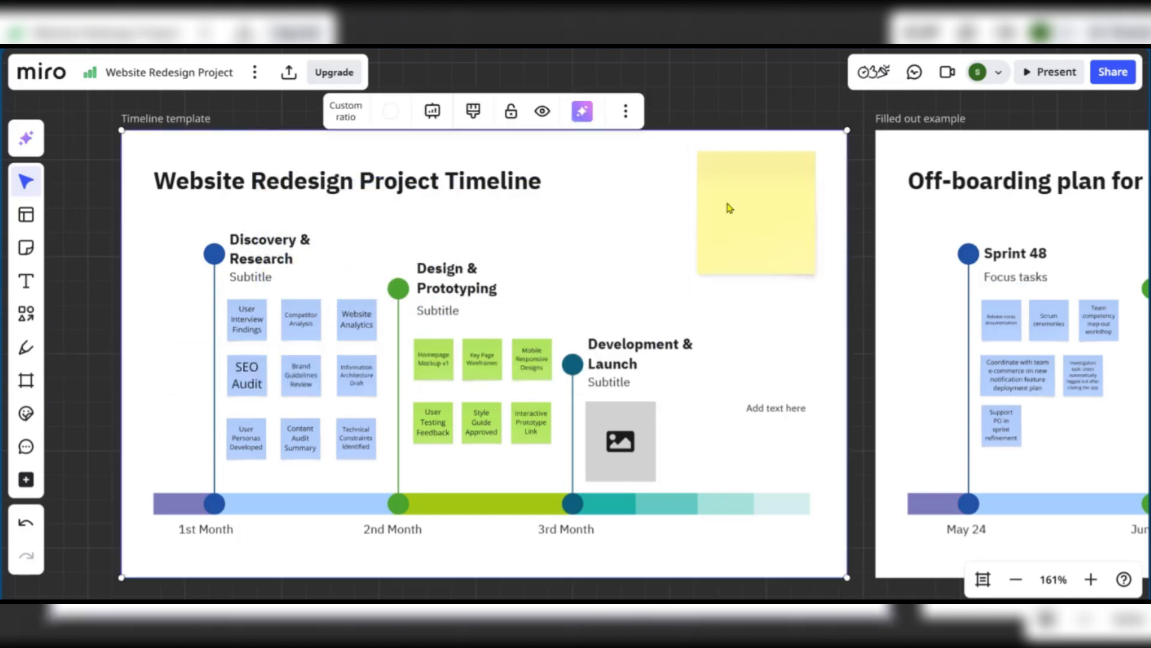
pyautogui.doubleClick(728, 191)
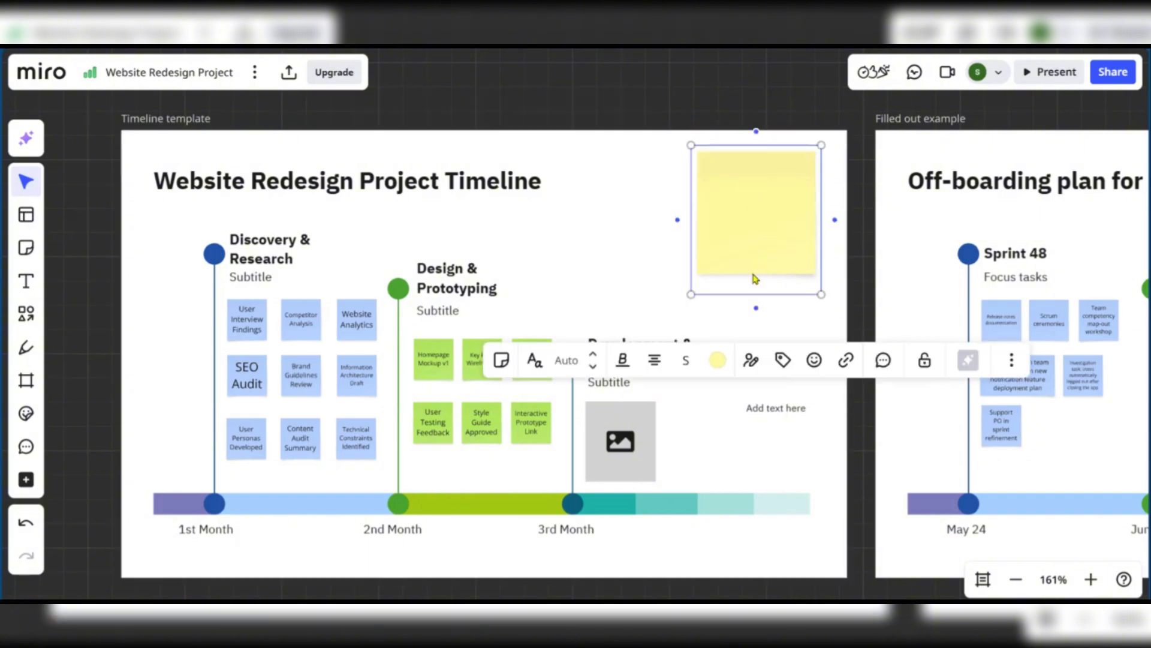
pyautogui.click(597, 232)
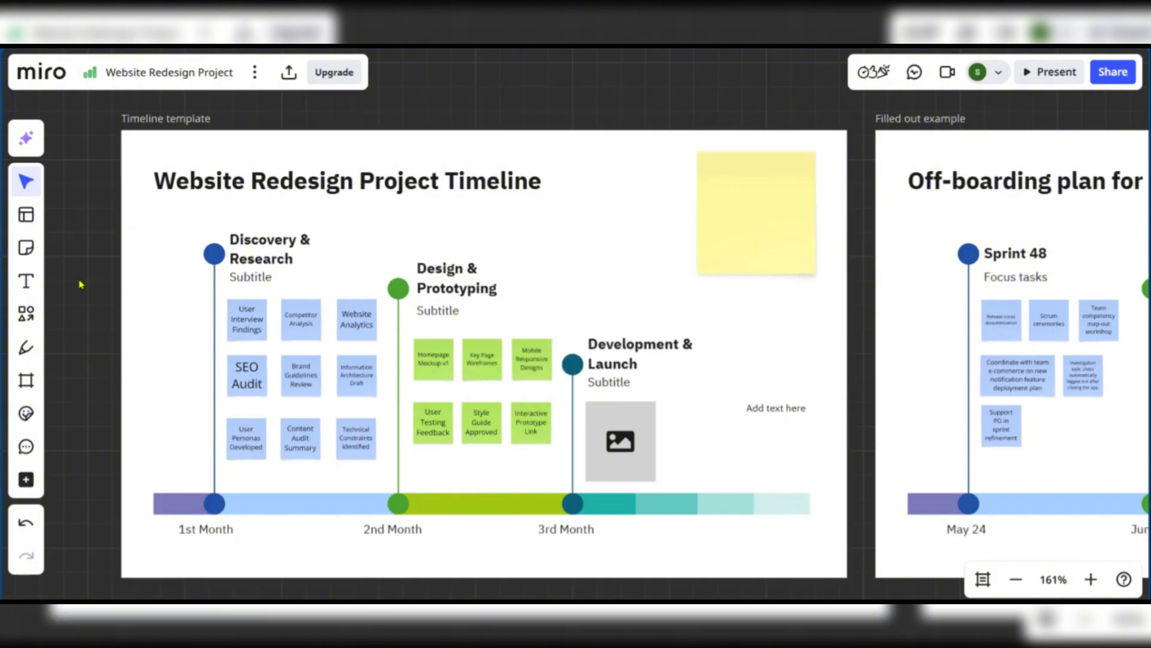
pyautogui.scroll(-1, 386, 319)
pyautogui.scroll(1, 386, 319)
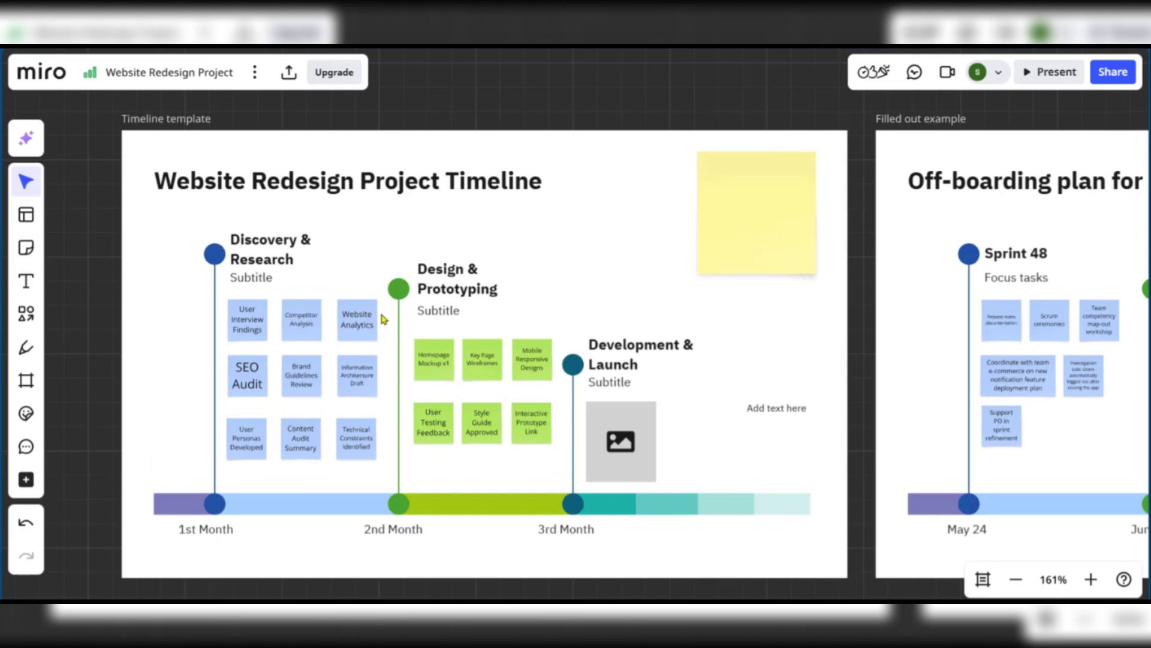
pyautogui.click(27, 357)
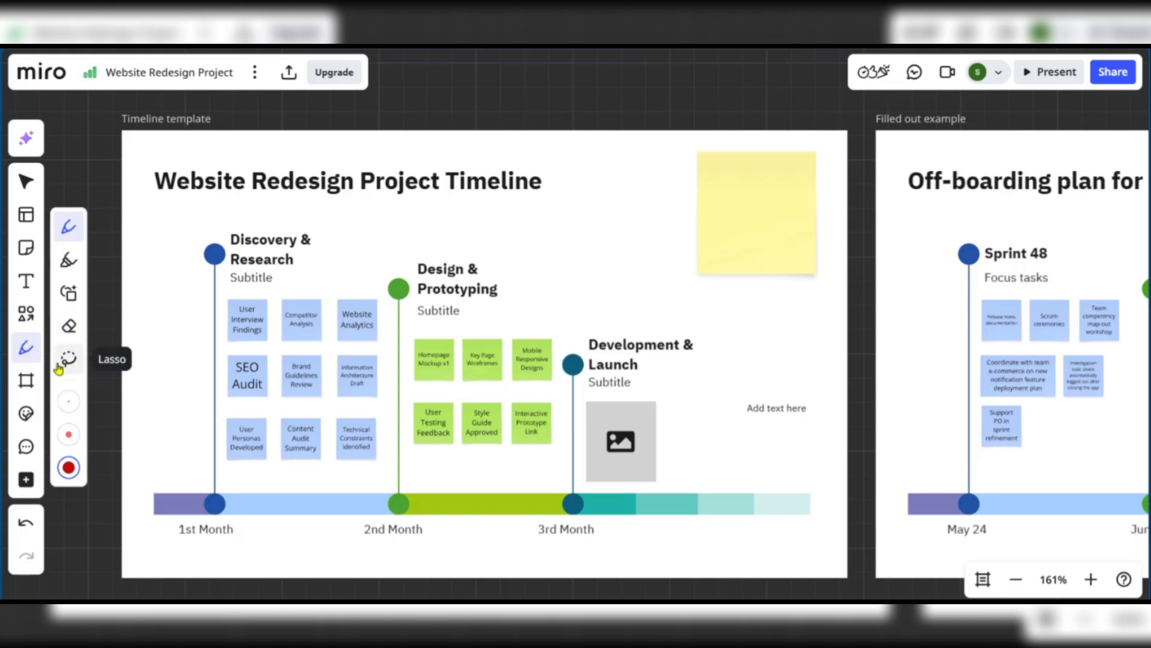
pyautogui.click(68, 260)
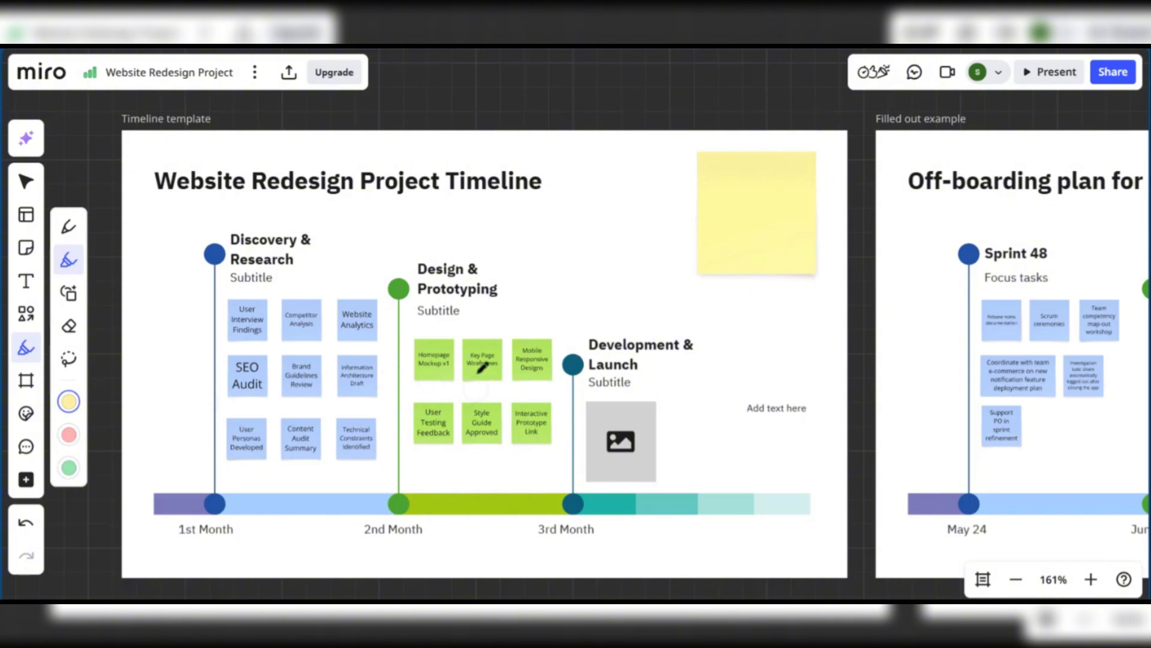
pyautogui.moveTo(408, 270)
pyautogui.mouseDown()
pyautogui.moveTo(472, 257)
pyautogui.moveTo(503, 292)
pyautogui.mouseUp()
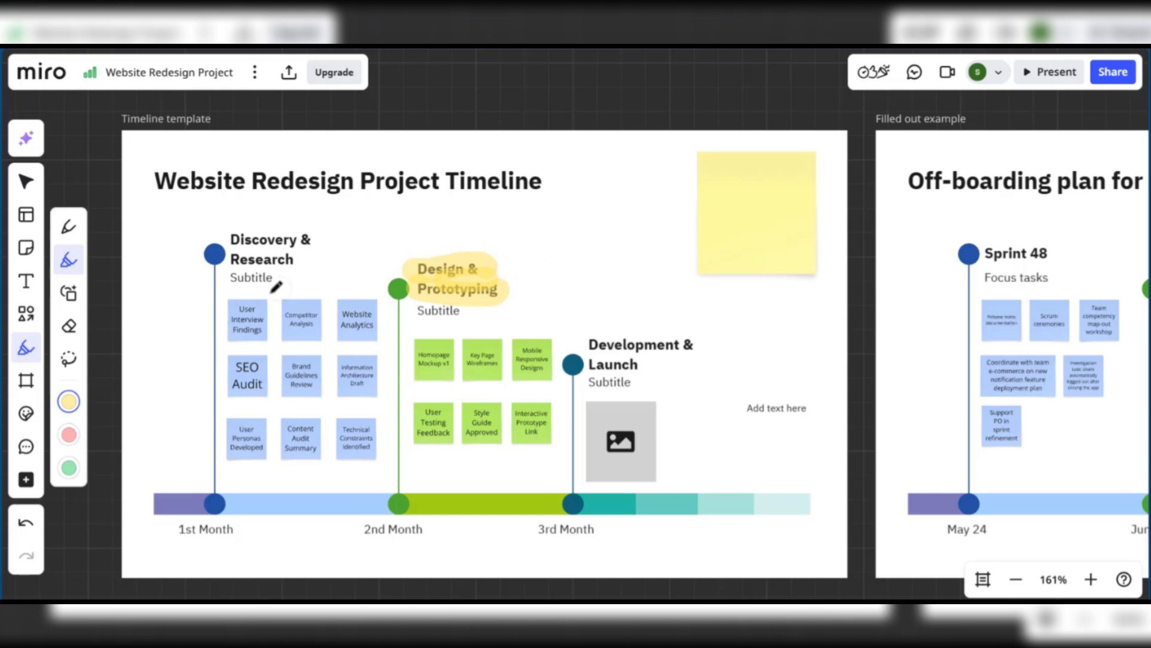
pyautogui.hotkey('ctrl', 'z')
pyautogui.hotkey('ctrl', 'z')
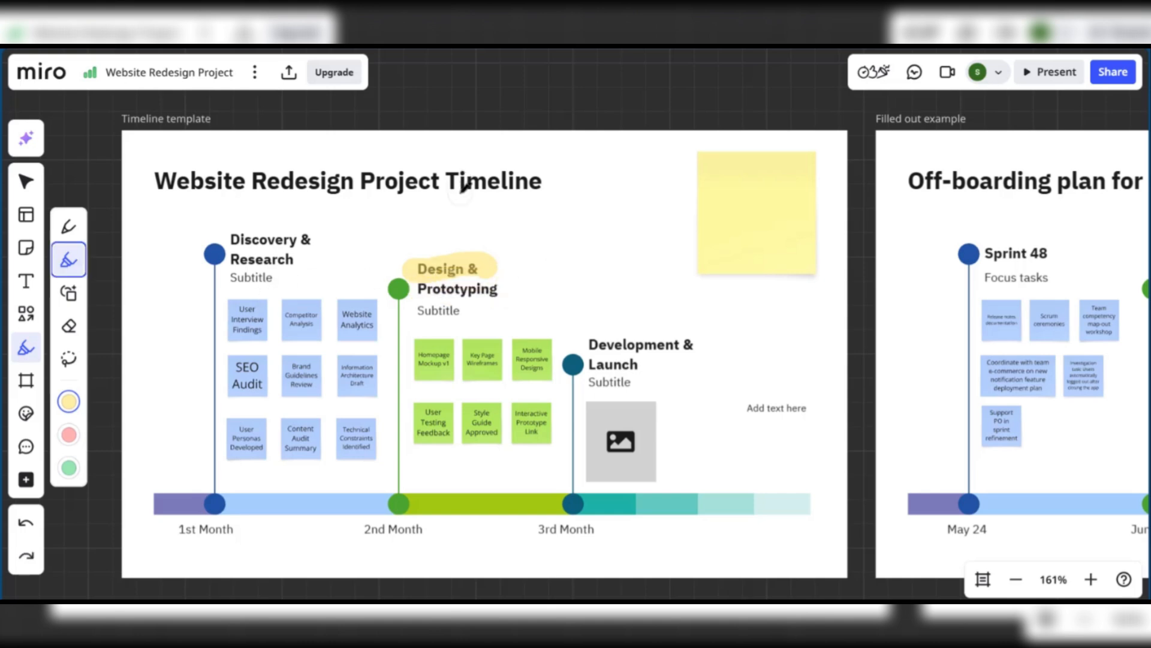
pyautogui.hotkey('ctrl', 'z')
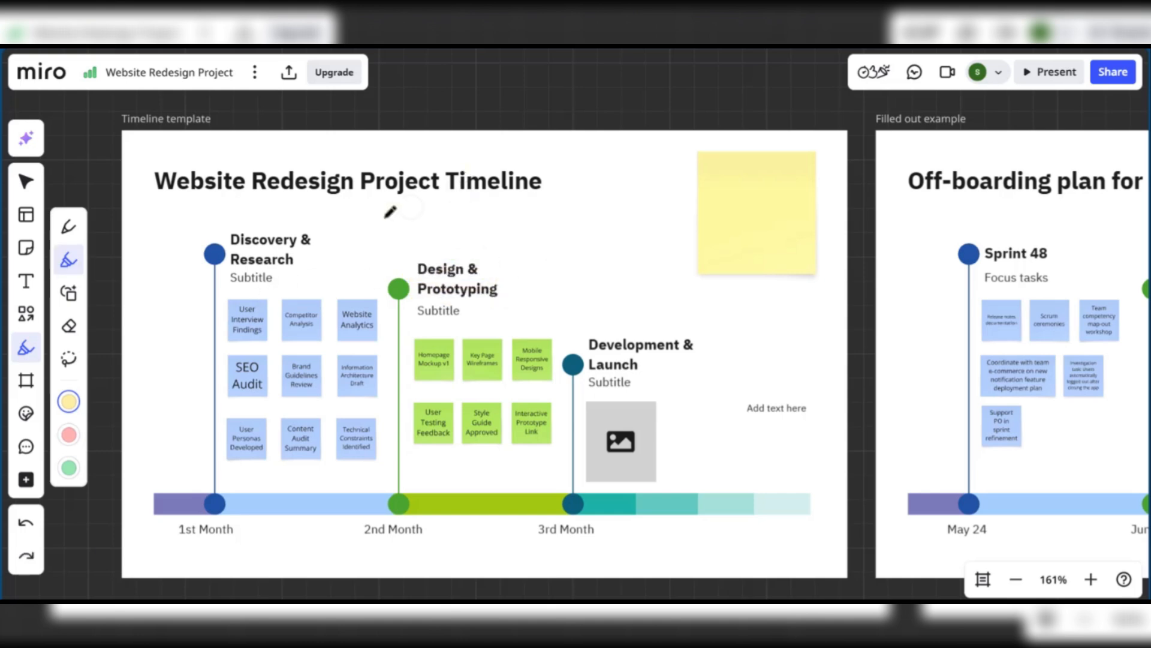
# Add another device-sized frame from the frame presets beside Frame 1
pyautogui.click(26, 387)
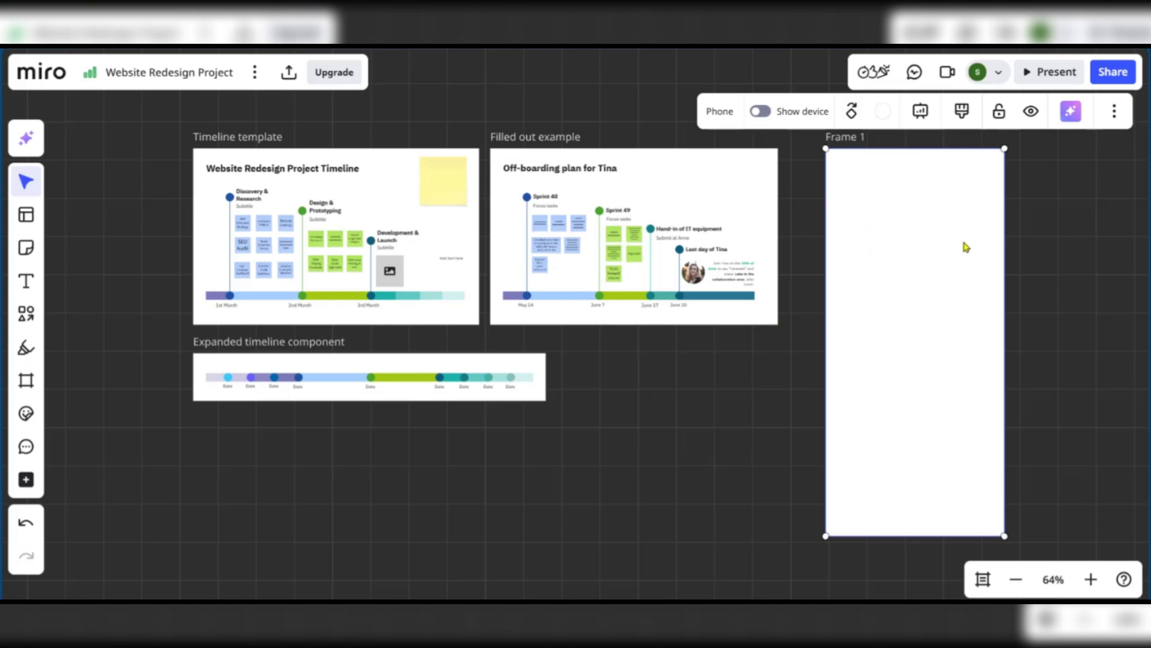
pyautogui.click(1044, 249)
pyautogui.click(882, 241)
pyautogui.click(26, 382)
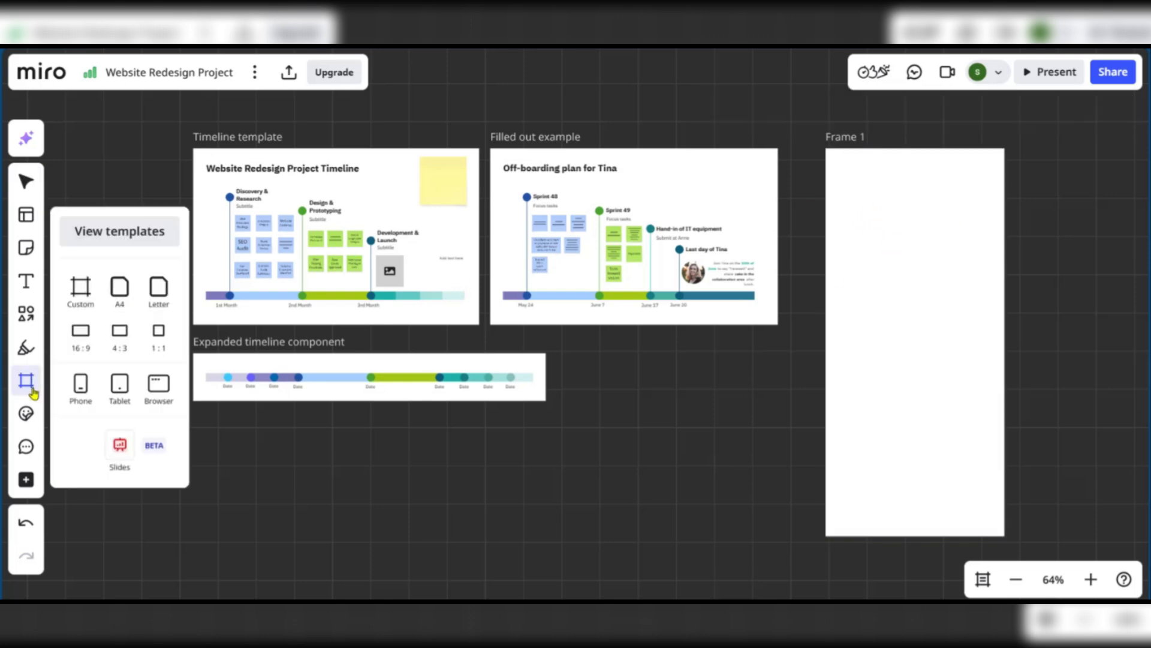
pyautogui.click(122, 393)
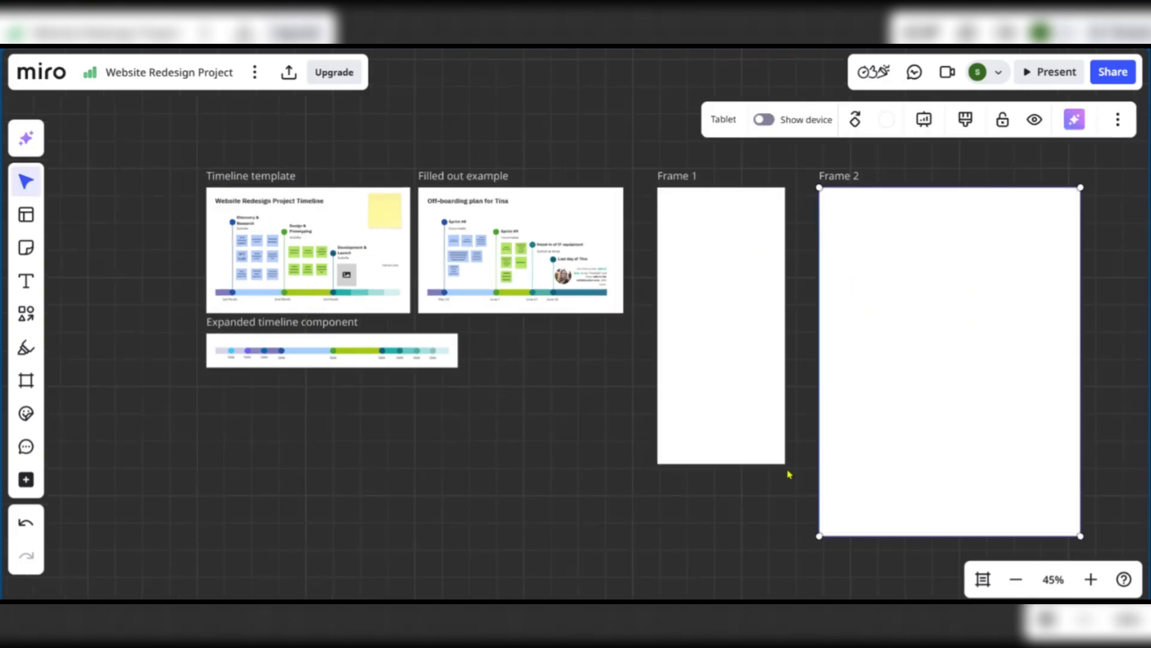
# Make room to the right of Frame 2 and add a browser-sized landscape Frame 3
pyautogui.moveTo(1100, 443); pyautogui.dragTo(584, 443)
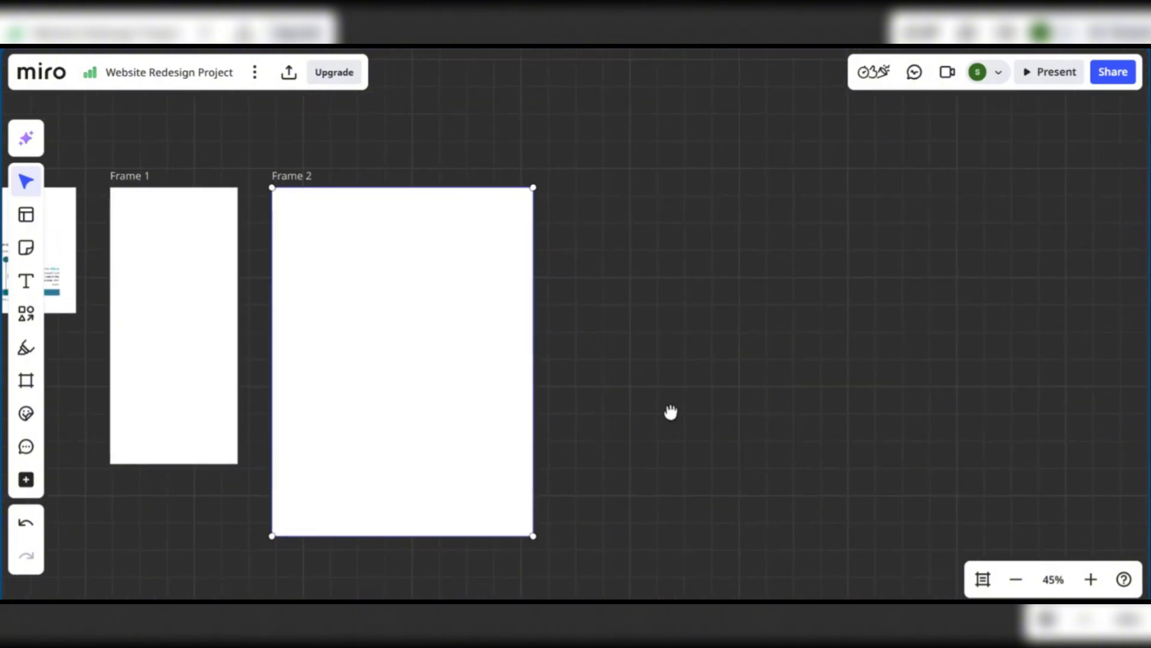
pyautogui.moveTo(652, 400)
pyautogui.mouseDown()
pyautogui.moveTo(683, 398)
pyautogui.moveTo(635, 396)
pyautogui.mouseUp()
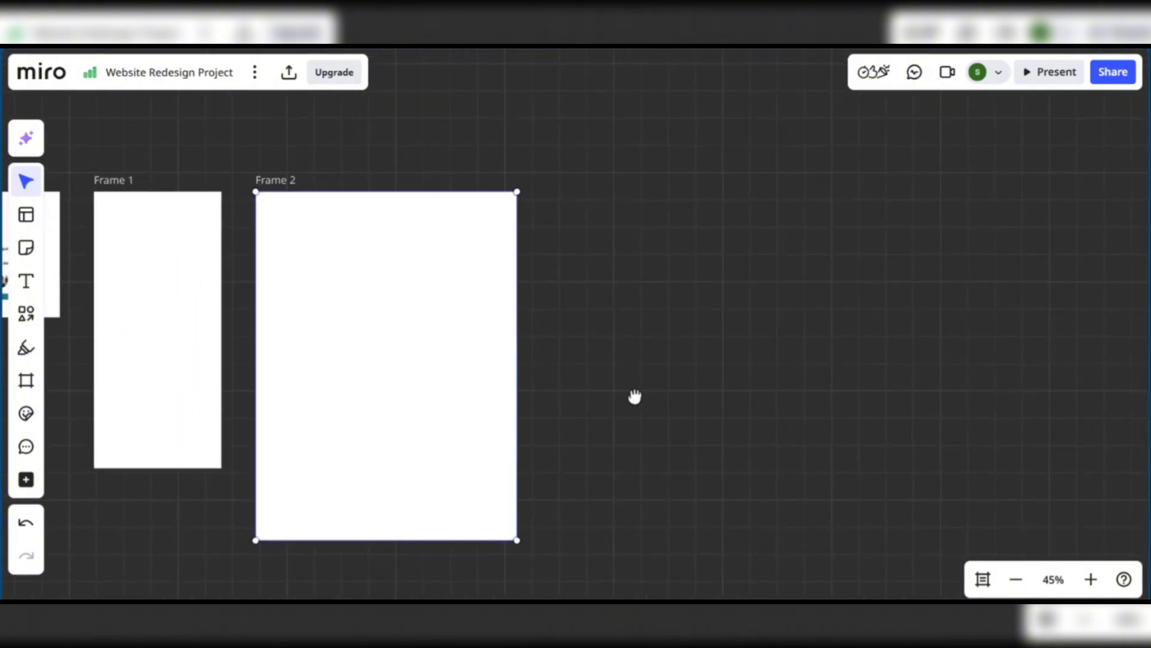
pyautogui.click(22, 383)
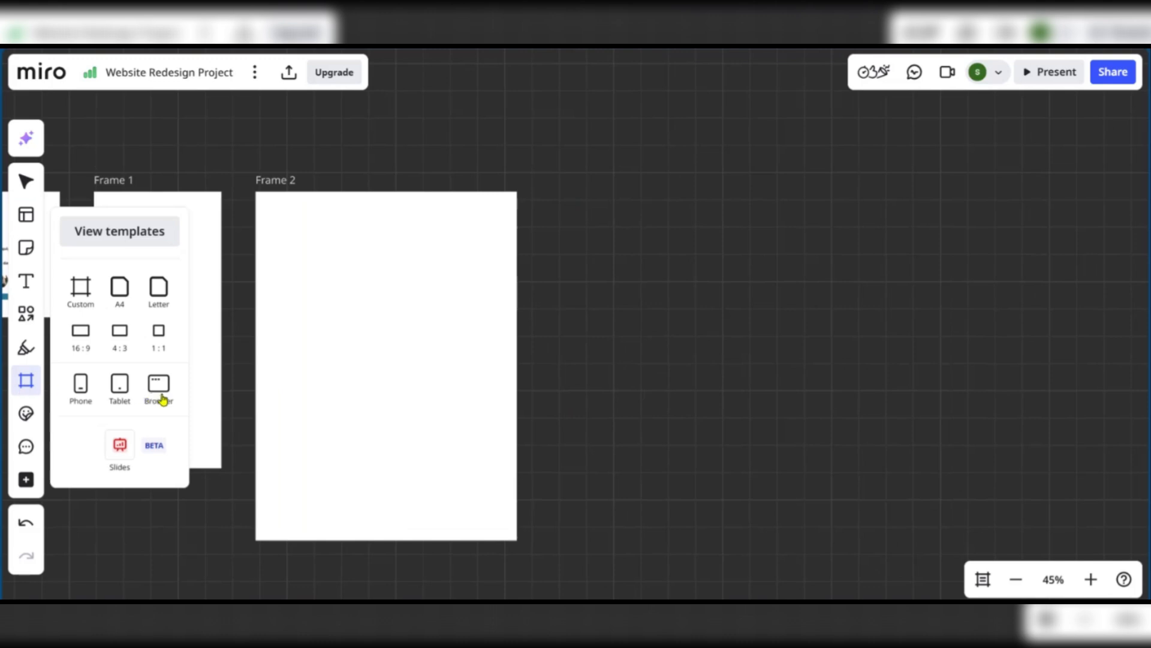
pyautogui.click(161, 391)
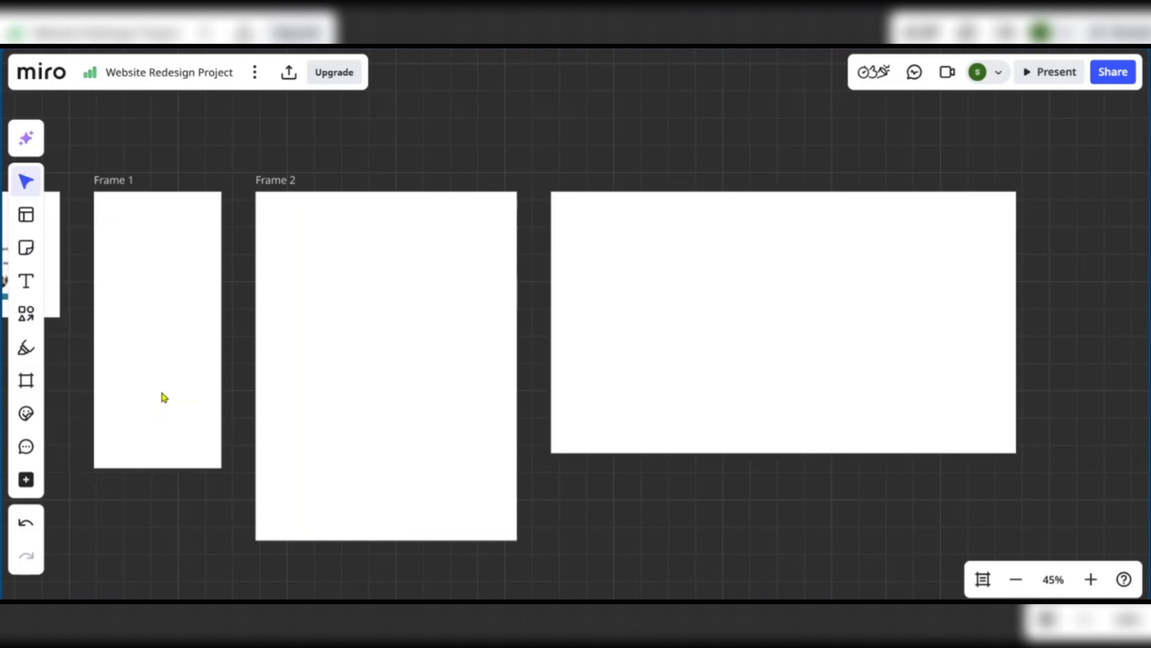
pyautogui.click(106, 182)
# Title Frame 1 'Mobile View' and Frame 2 'Tablet View'
pyautogui.doubleClick(132, 180)
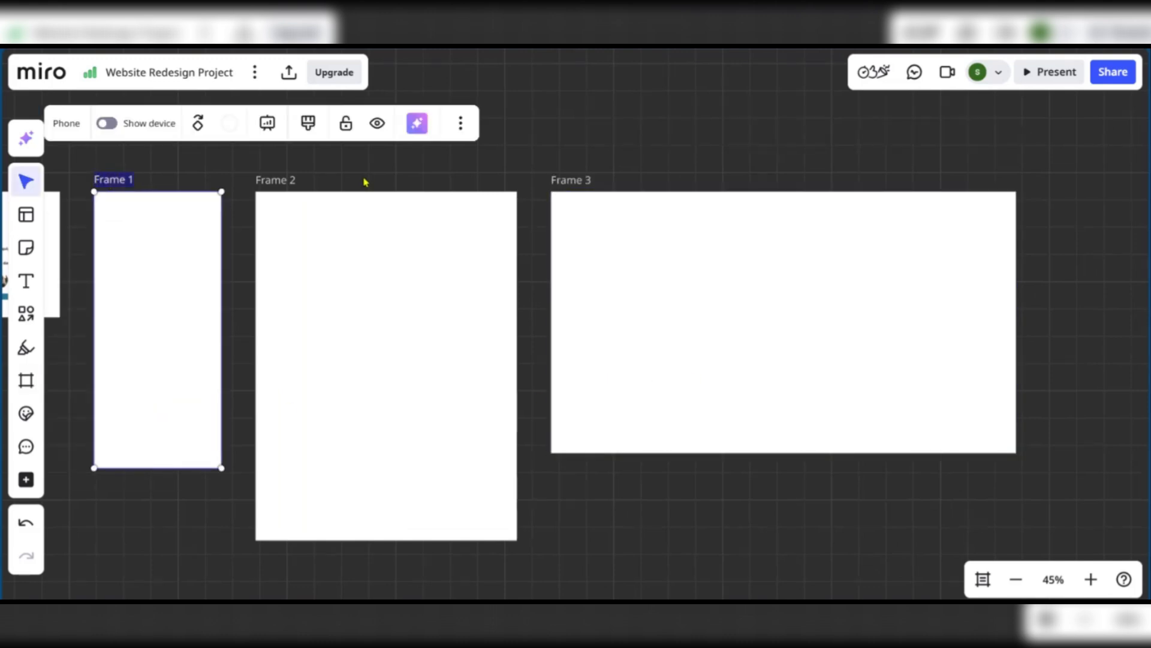
pyautogui.write('Mon')
pyautogui.press('BackSpace')
pyautogui.write('bile View')
pyautogui.click(286, 180)
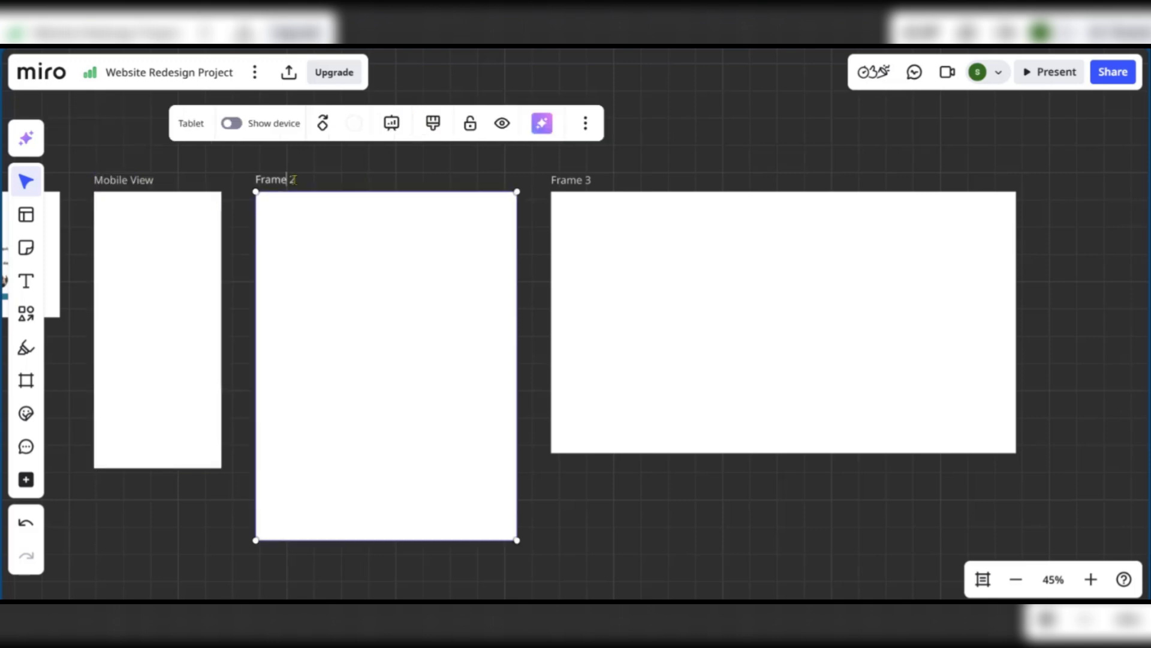
pyautogui.click(292, 181)
pyautogui.moveTo(293, 182); pyautogui.dragTo(170, 160)
pyautogui.write('Tablet View')
pyautogui.click(665, 152)
# Title Frame 3 'Desktop View' and pan back to the timeline templates
pyautogui.click(573, 185)
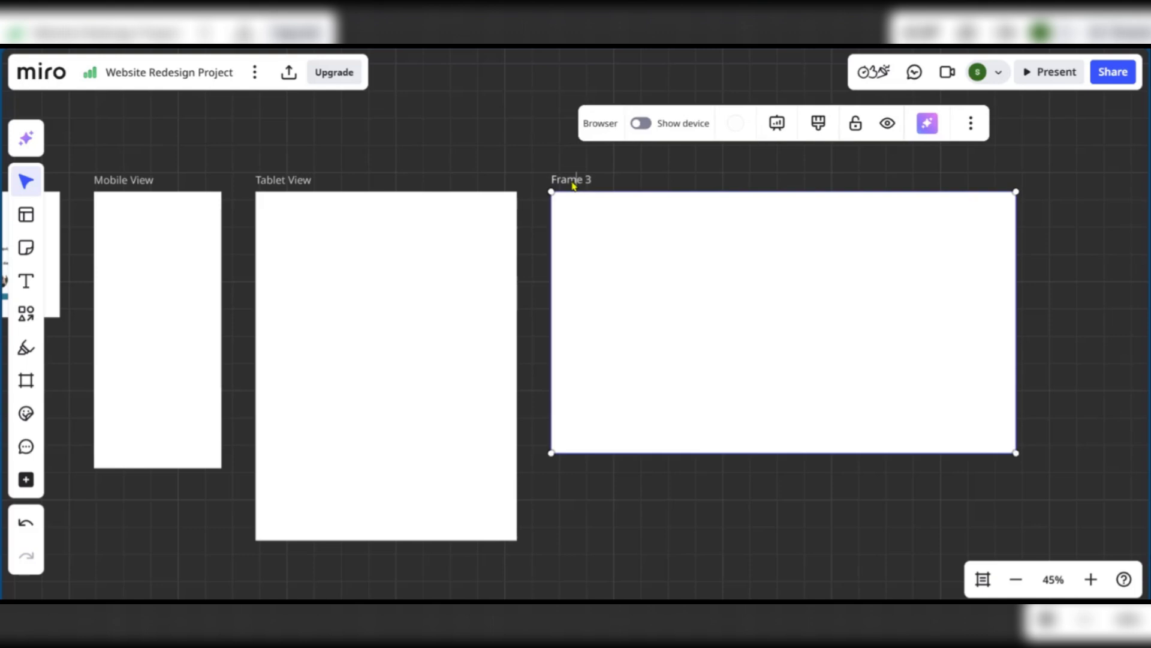
pyautogui.doubleClick(554, 182)
pyautogui.write('Desktop View')
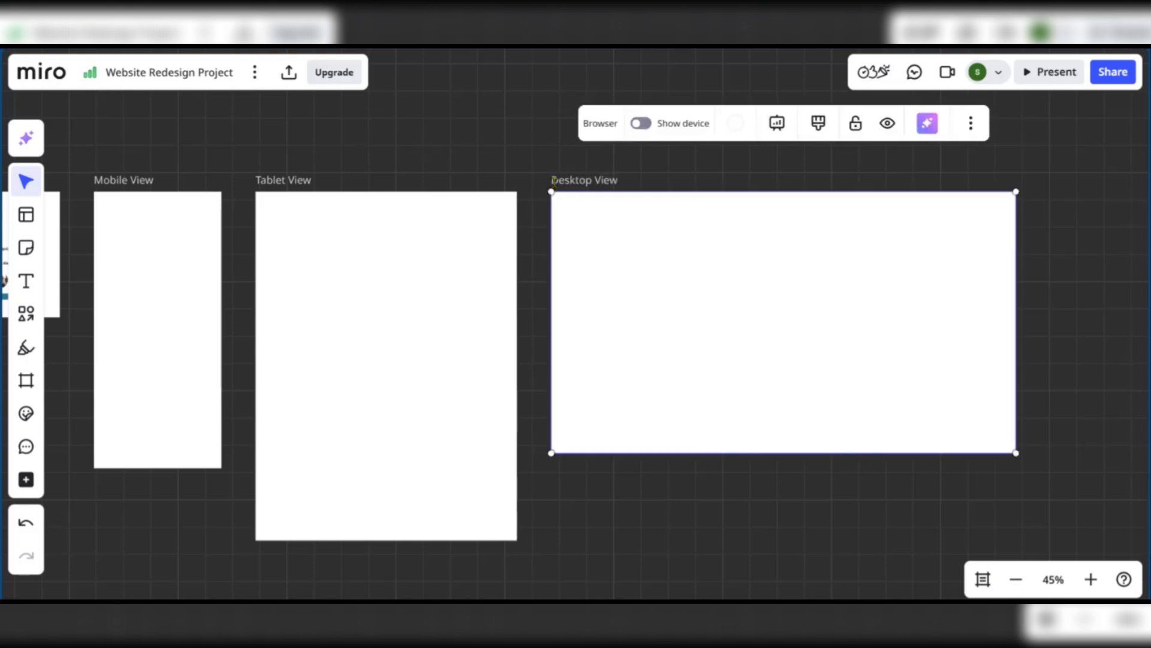
pyautogui.moveTo(168, 526); pyautogui.dragTo(592, 488)
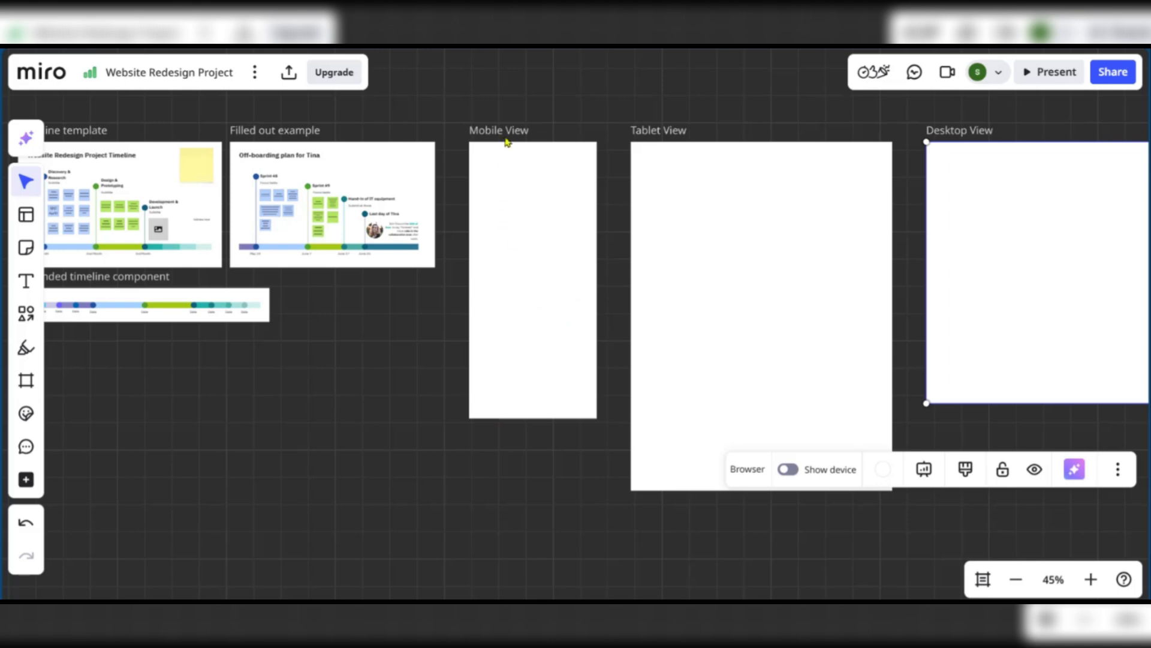
# Copy the Mobile View frame and paste the duplicate directly below it
pyautogui.click(535, 283)
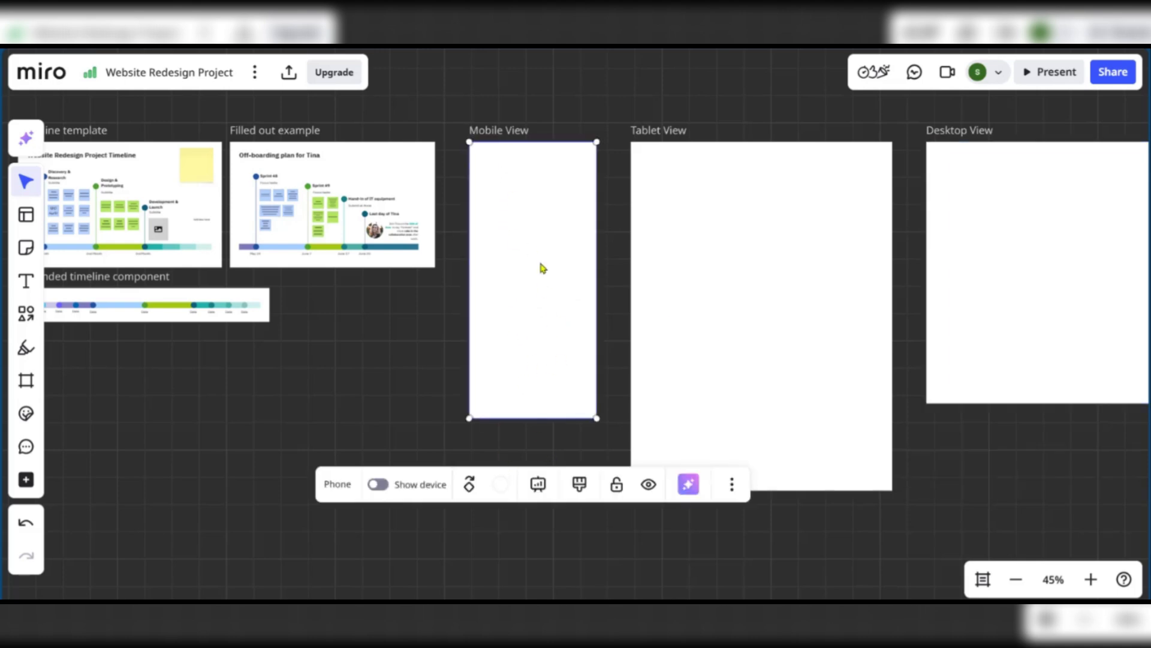
pyautogui.rightClick(531, 235)
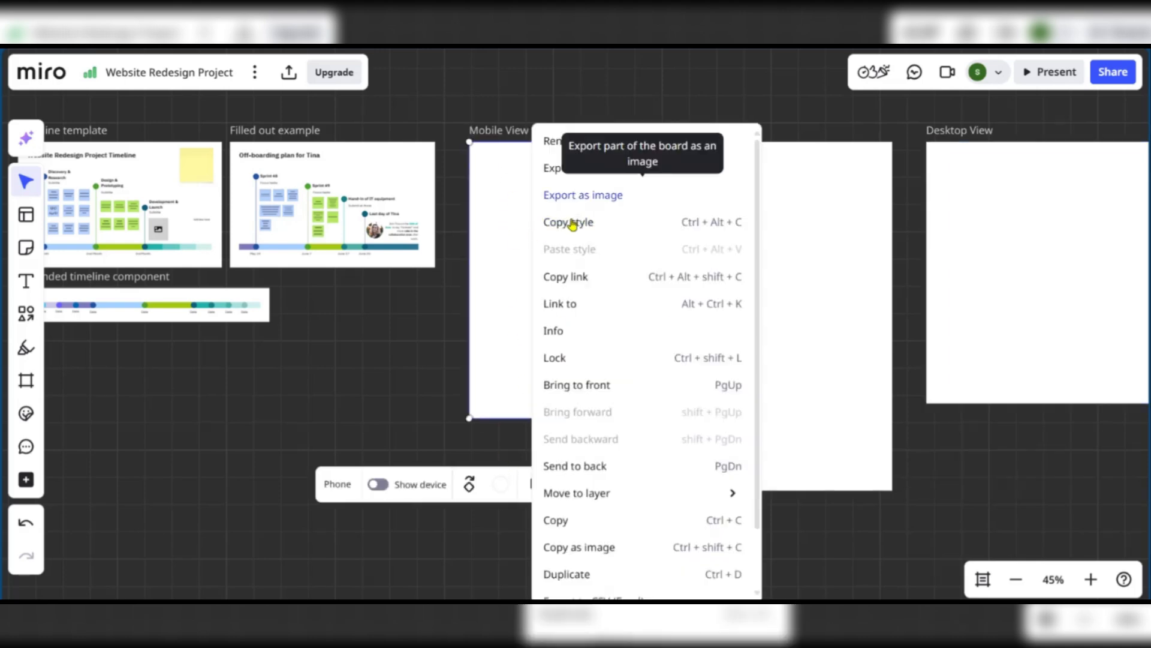
pyautogui.click(578, 522)
pyautogui.click(510, 466)
pyautogui.scroll(-4, 509, 466)
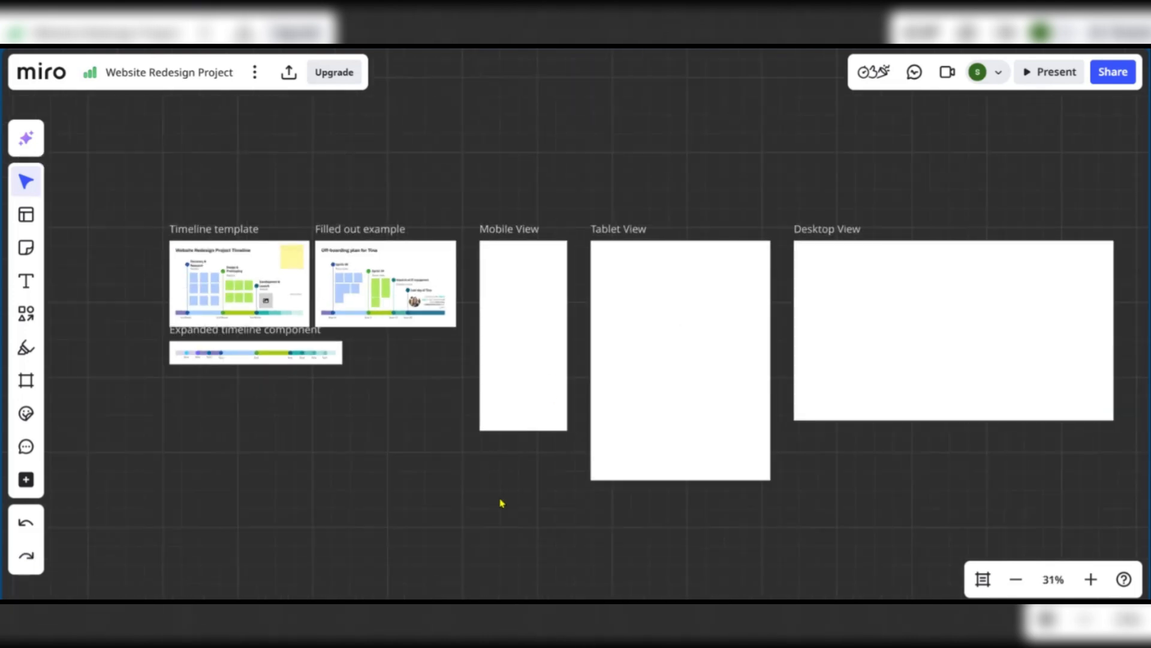
pyautogui.scroll(-4, 494, 466)
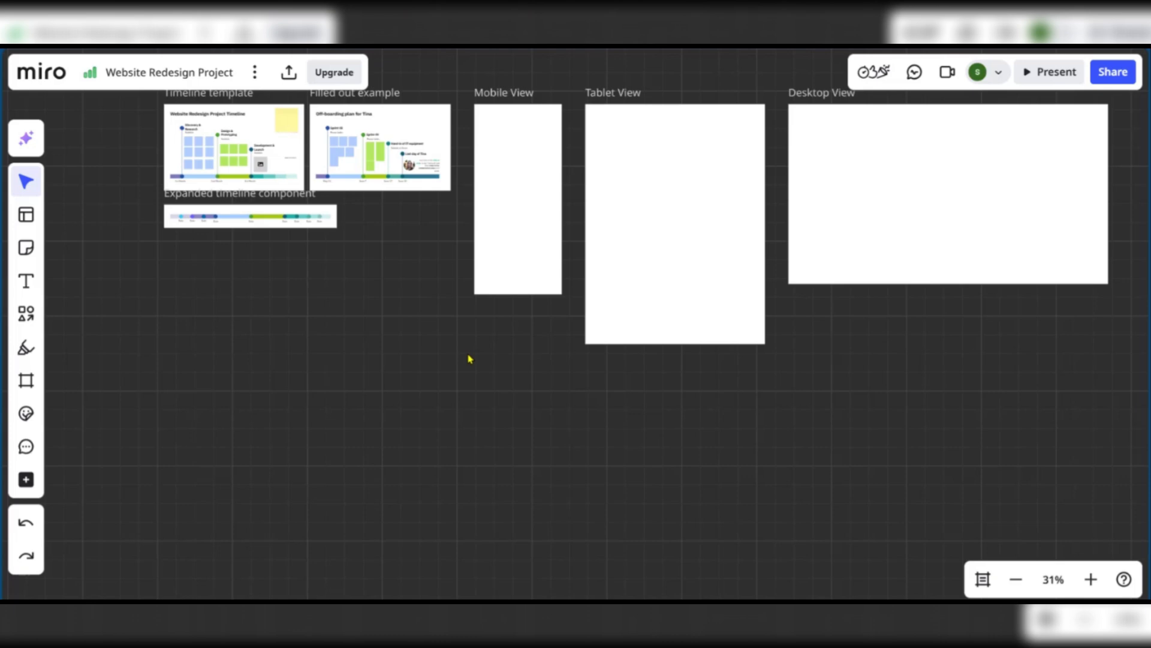
pyautogui.hotkey('ctrl', 'v')
pyautogui.moveTo(481, 348); pyautogui.dragTo(531, 430)
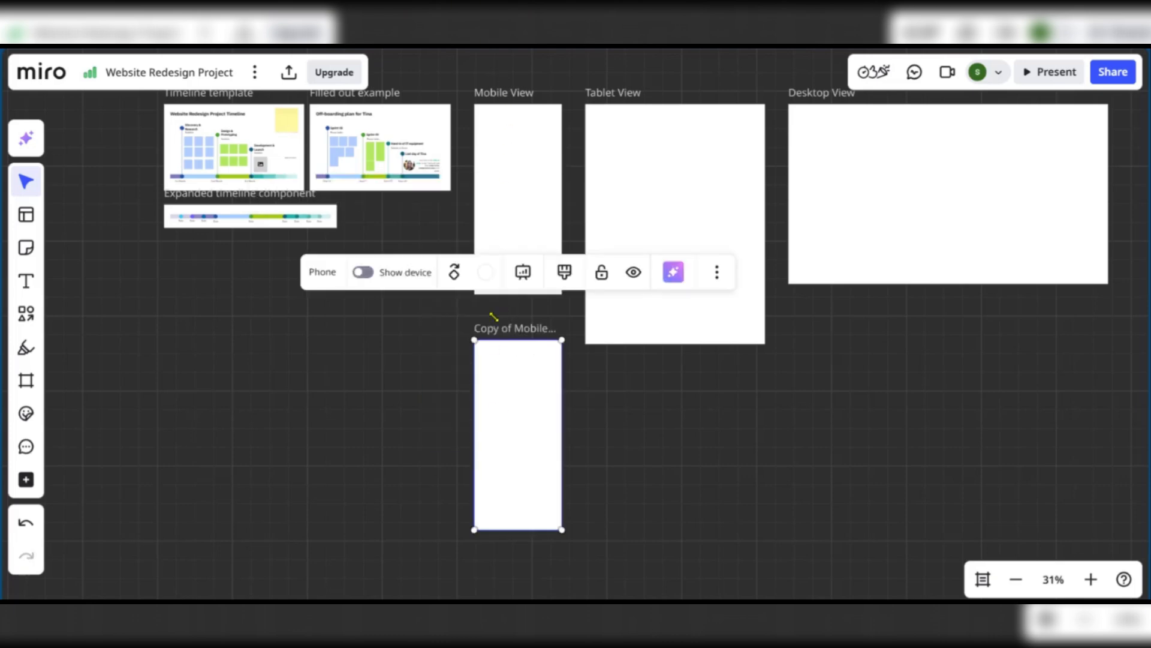
# Replace 'Copy of' in the duplicate's title so it reads 'Old Mobile View'
pyautogui.click(527, 94)
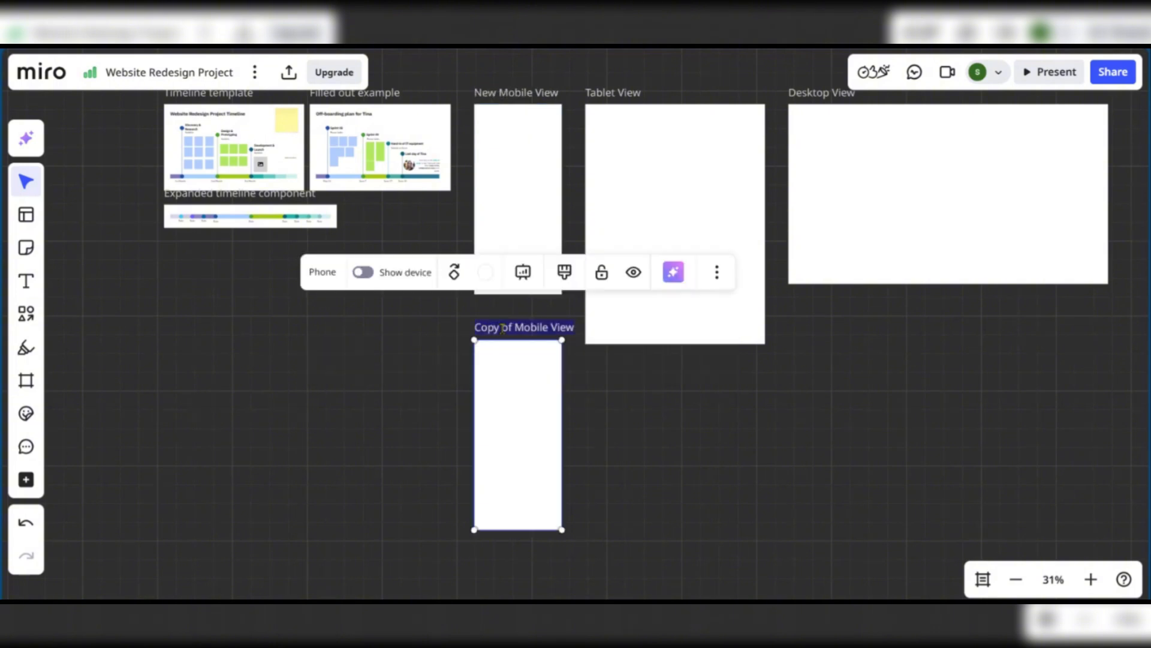
pyautogui.click(510, 327)
pyautogui.moveTo(511, 328); pyautogui.dragTo(478, 326)
pyautogui.write('Old Mobile View')
pyautogui.click(600, 414)
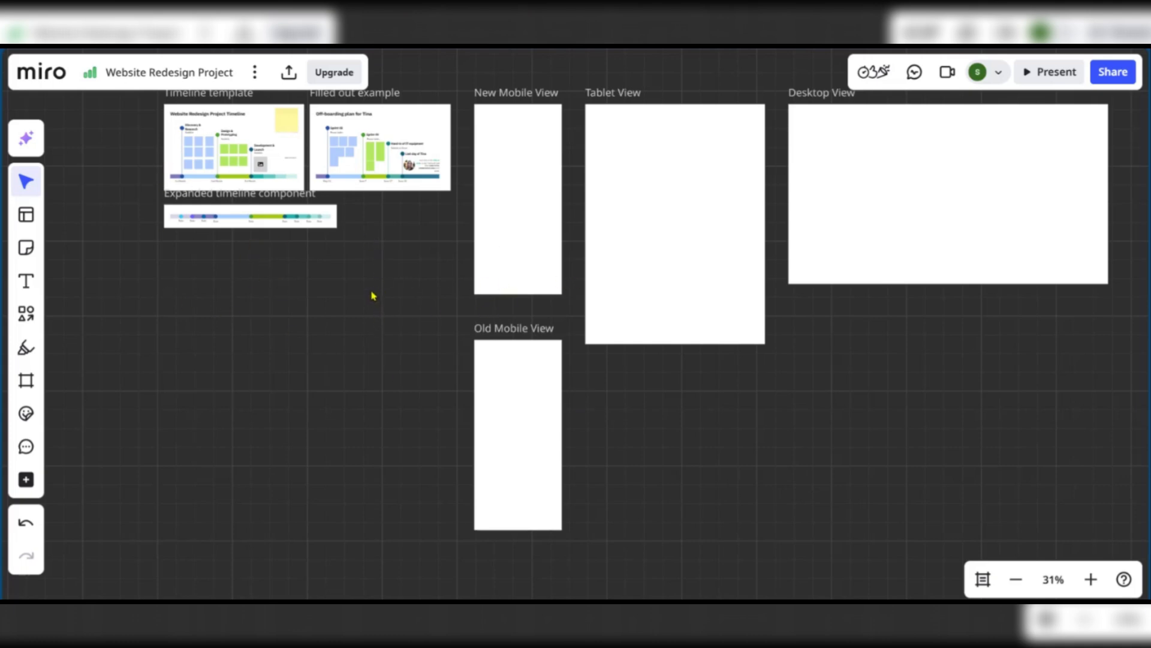
pyautogui.scroll(10, 216, 186)
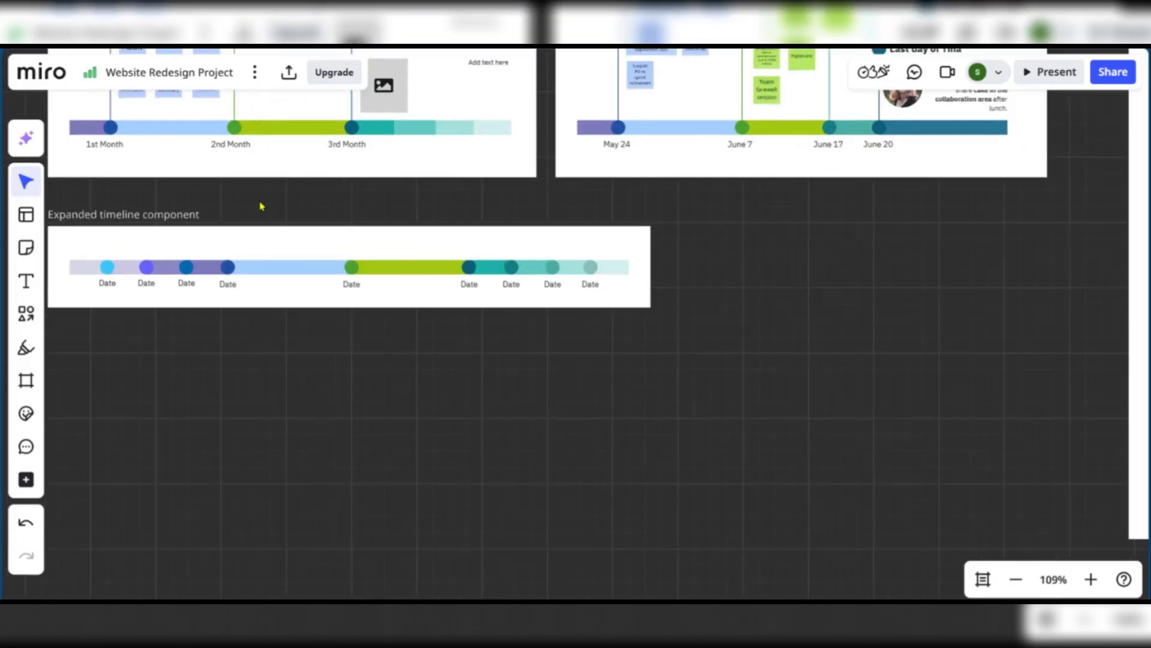
pyautogui.moveTo(260, 206); pyautogui.dragTo(850, 566)
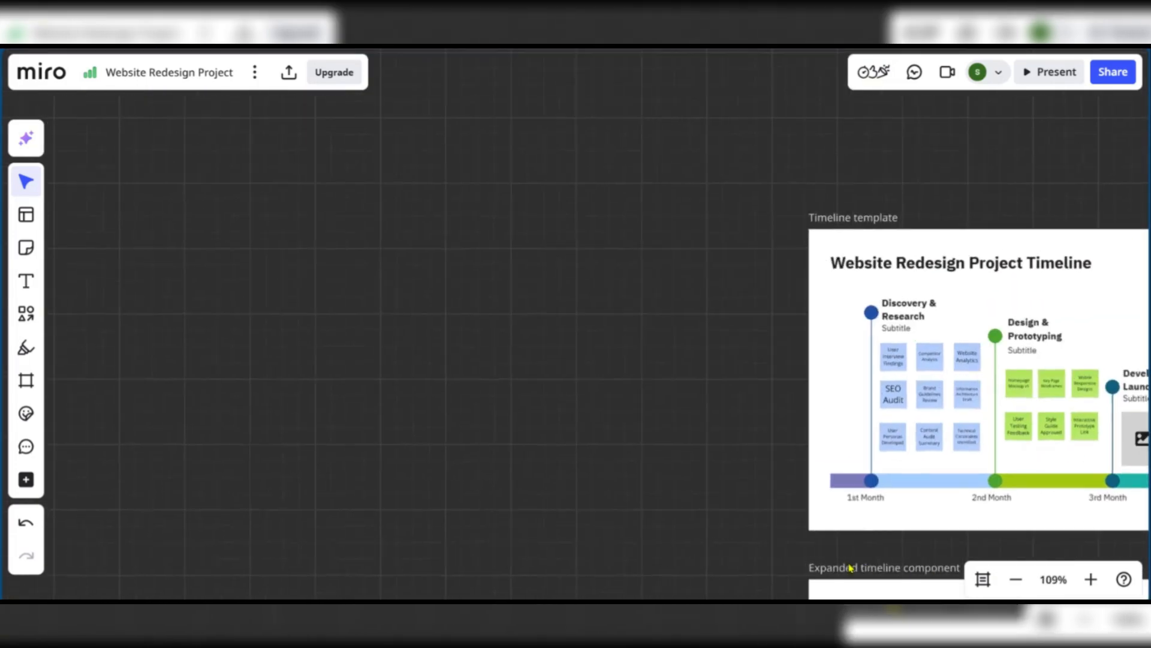
pyautogui.moveTo(744, 512); pyautogui.dragTo(383, 413)
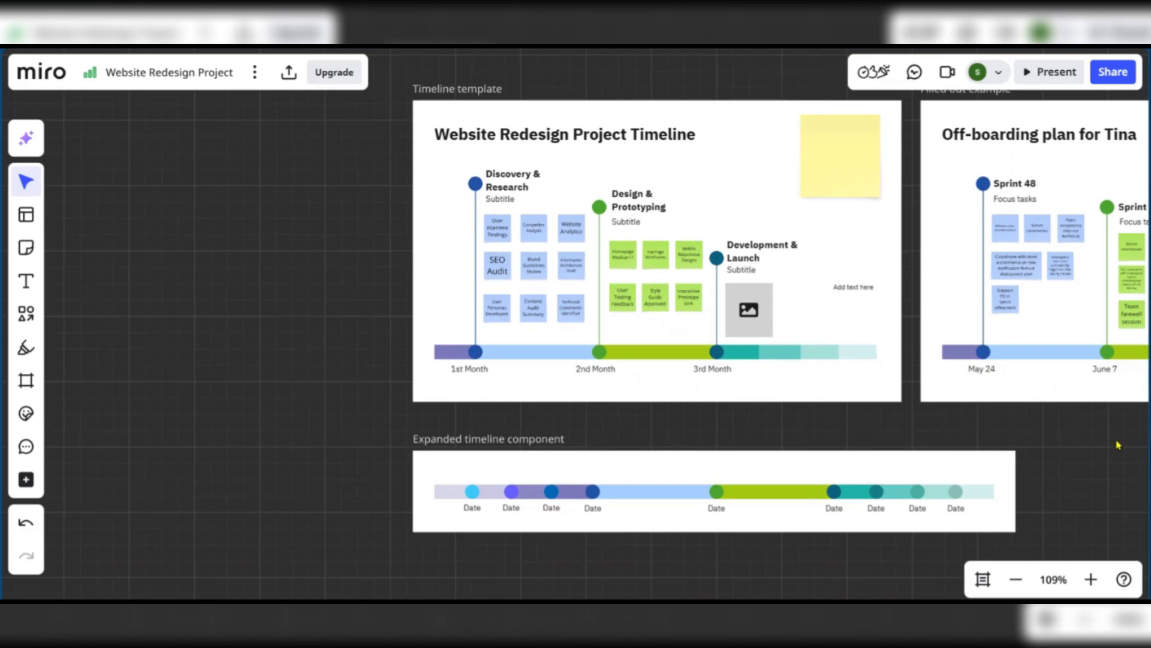
pyautogui.moveTo(1118, 439); pyautogui.dragTo(380, 424)
pyautogui.moveTo(814, 482); pyautogui.dragTo(624, 415)
pyautogui.scroll(-3, 786, 325)
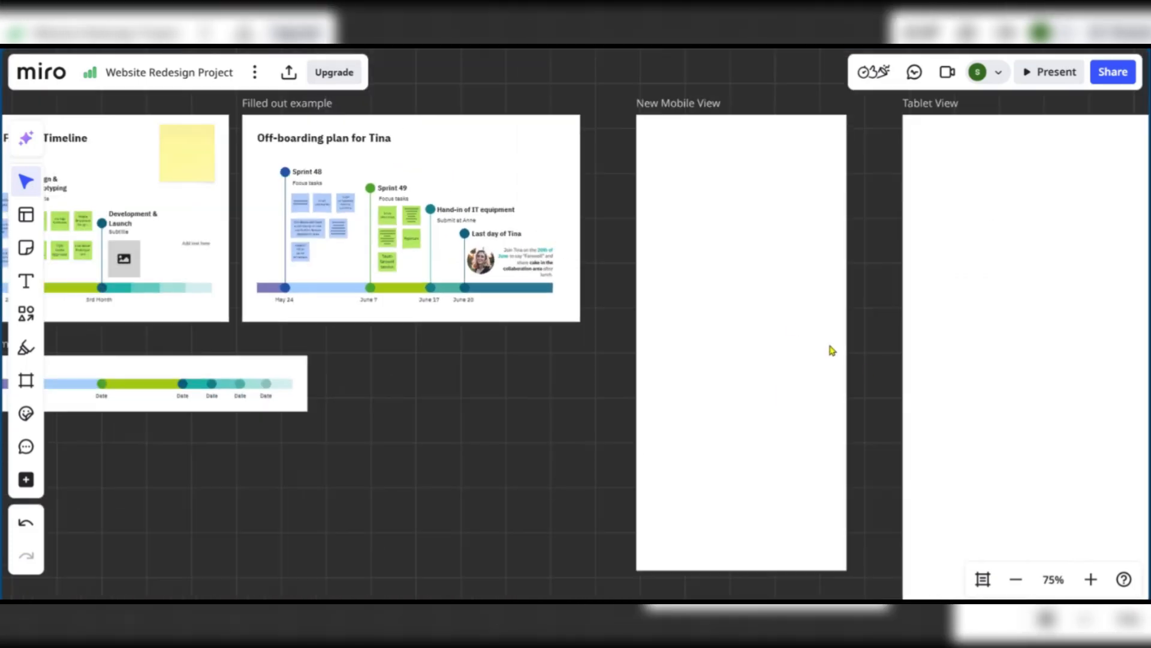
pyautogui.moveTo(832, 350); pyautogui.dragTo(697, 324)
pyautogui.scroll(-3, 696, 325)
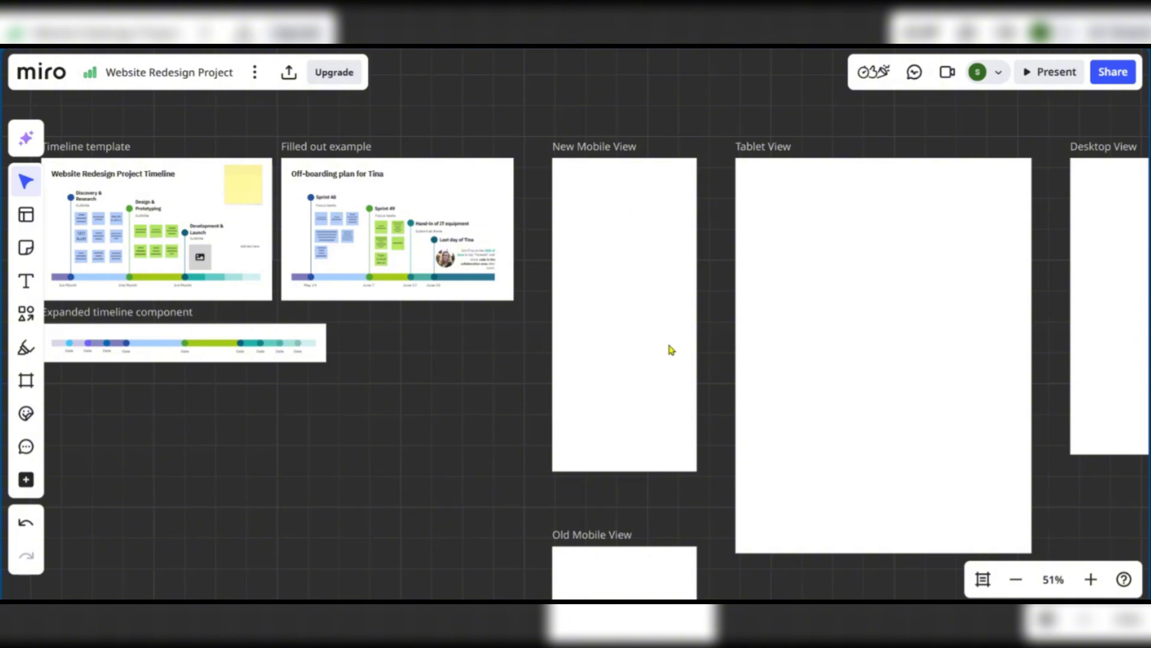
pyautogui.scroll(-1, 599, 366)
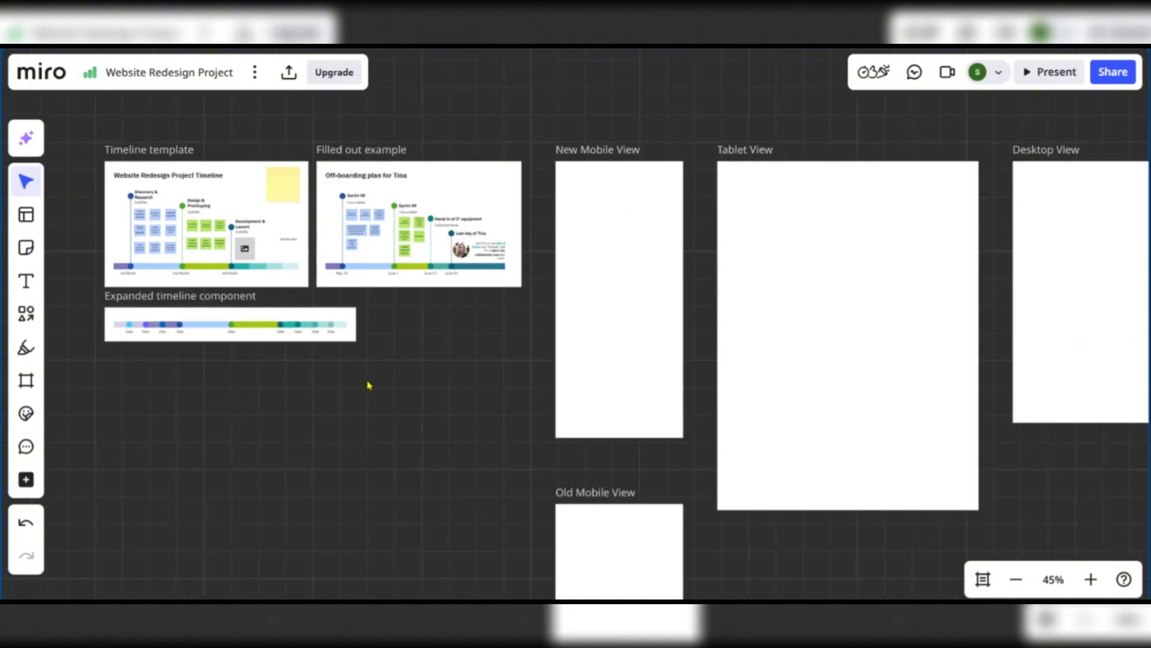
pyautogui.moveTo(320, 399); pyautogui.dragTo(308, 367)
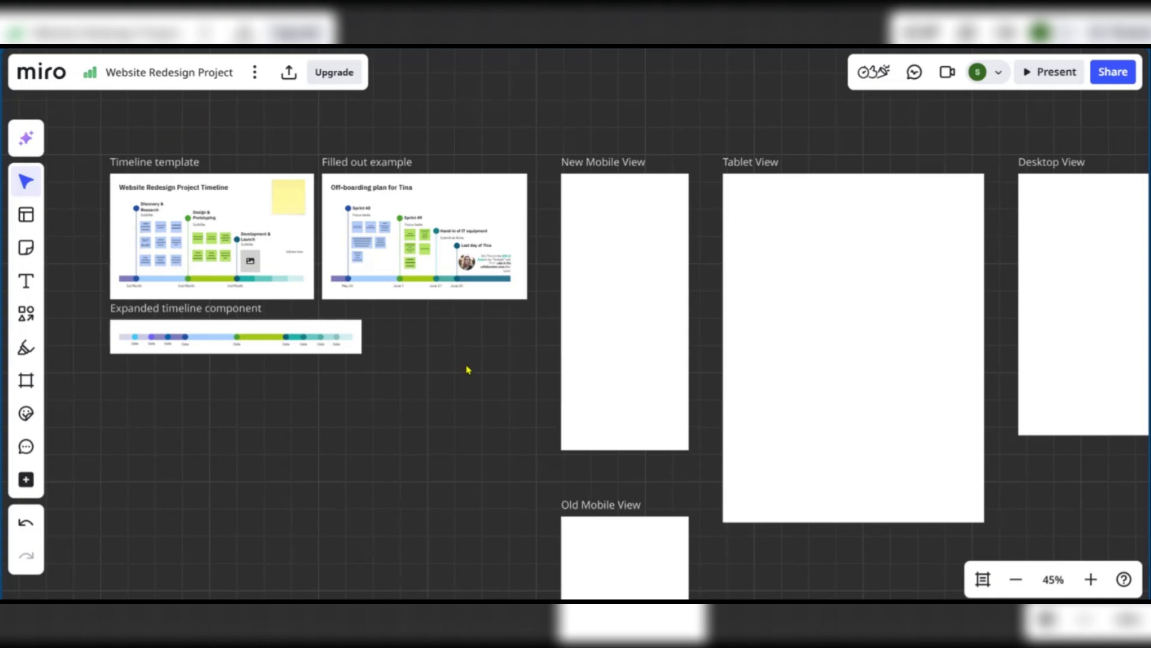
pyautogui.moveTo(465, 360); pyautogui.dragTo(478, 330)
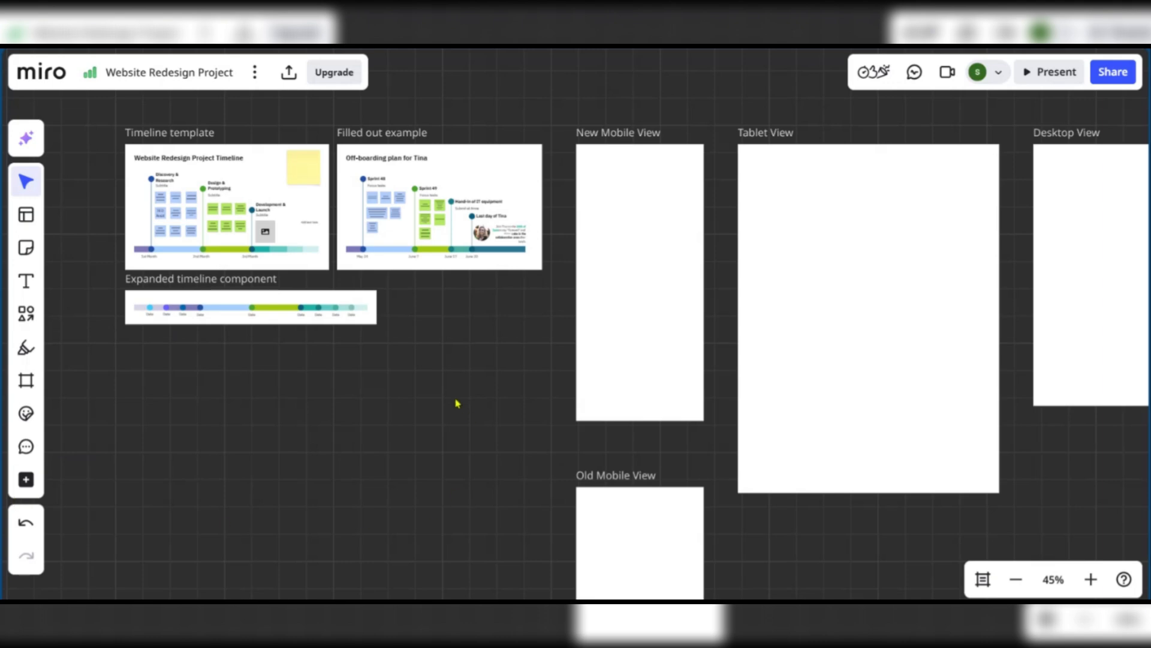
pyautogui.moveTo(457, 403); pyautogui.dragTo(420, 408)
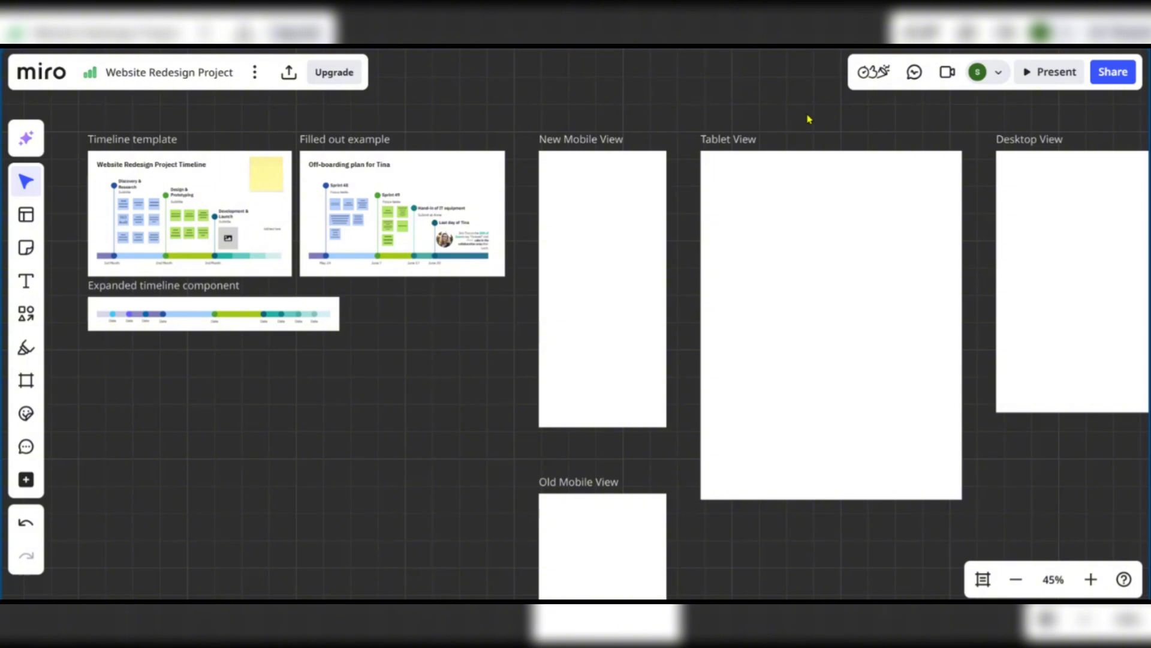
pyautogui.moveTo(809, 118); pyautogui.dragTo(604, 85)
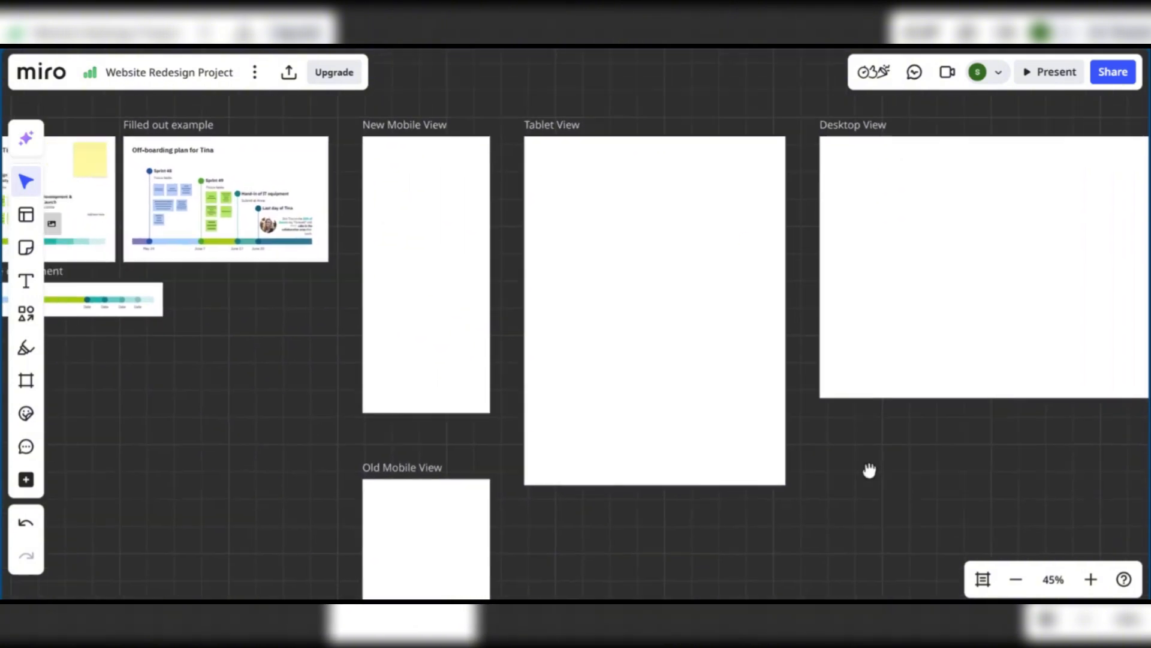